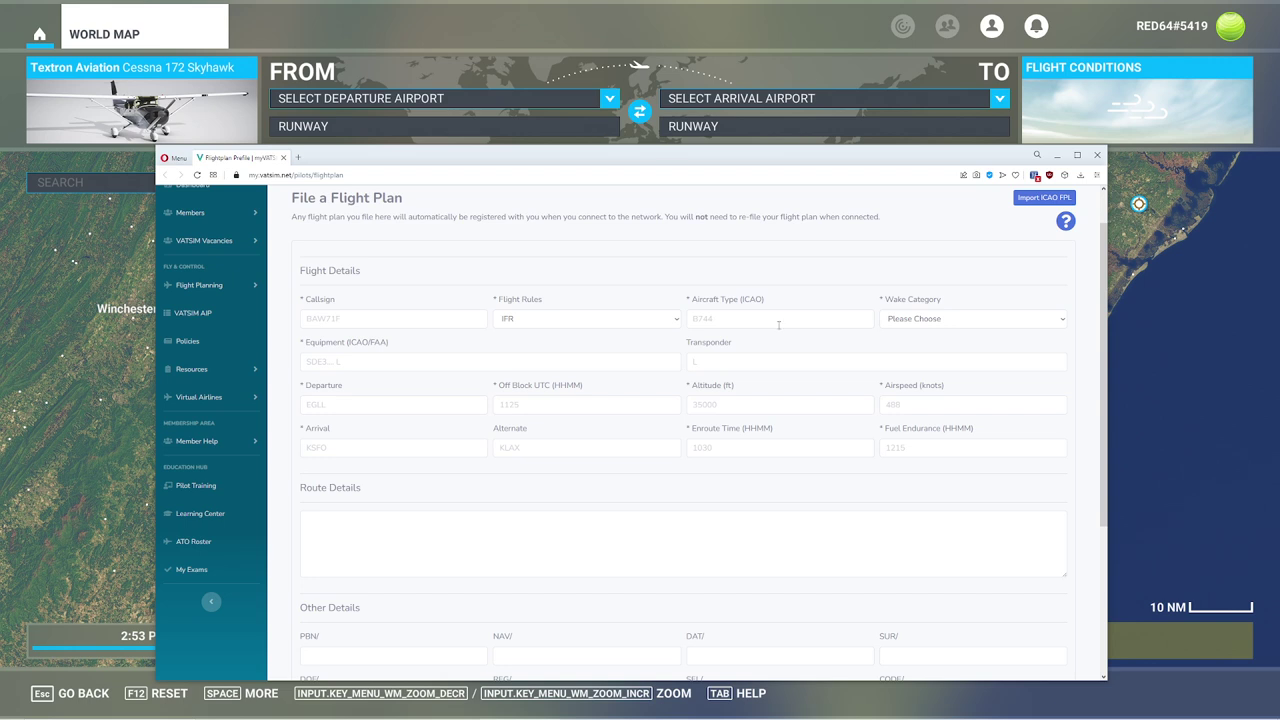
Scroll the empty File a Flight Plan form to the bottom and back up to the top.
scroll(1087, 307, "down", 1)
scroll(1087, 307, "down", 3)
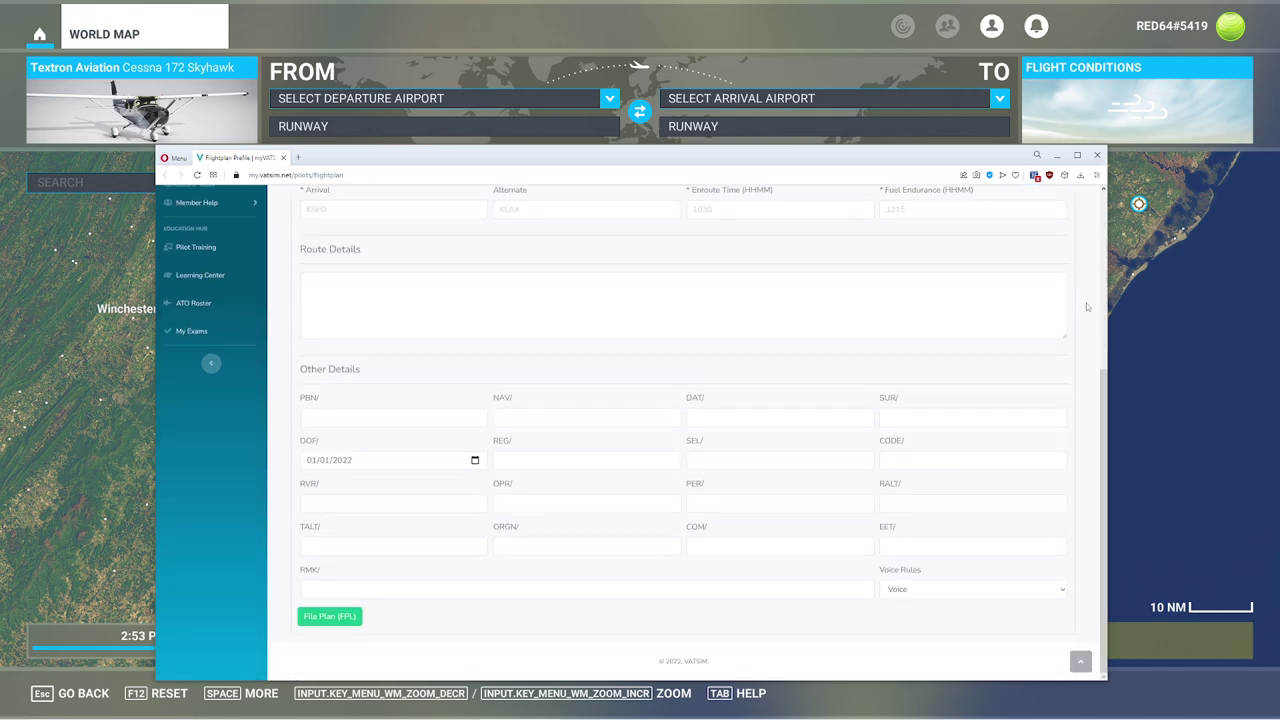
scroll(1067, 356, "up", 5)
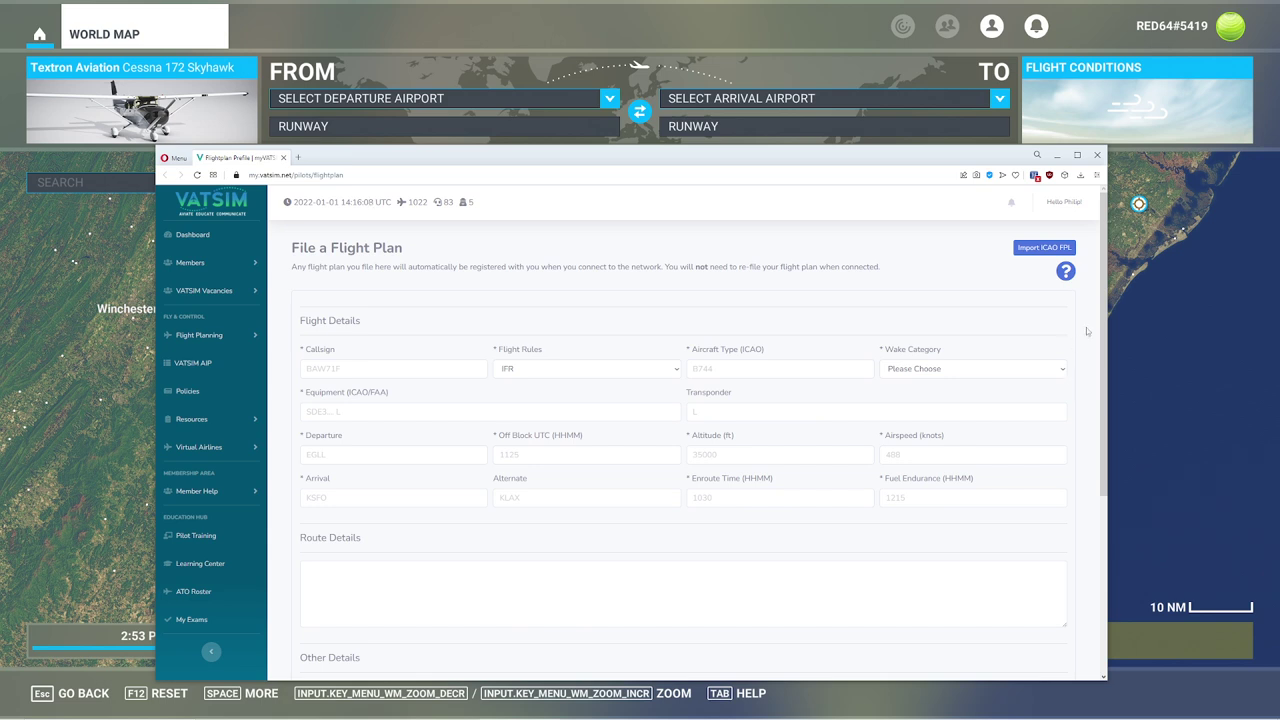
Launch vPilot, view its empty File Flight Plan dialog, then close the dialog and the client.
key("super")
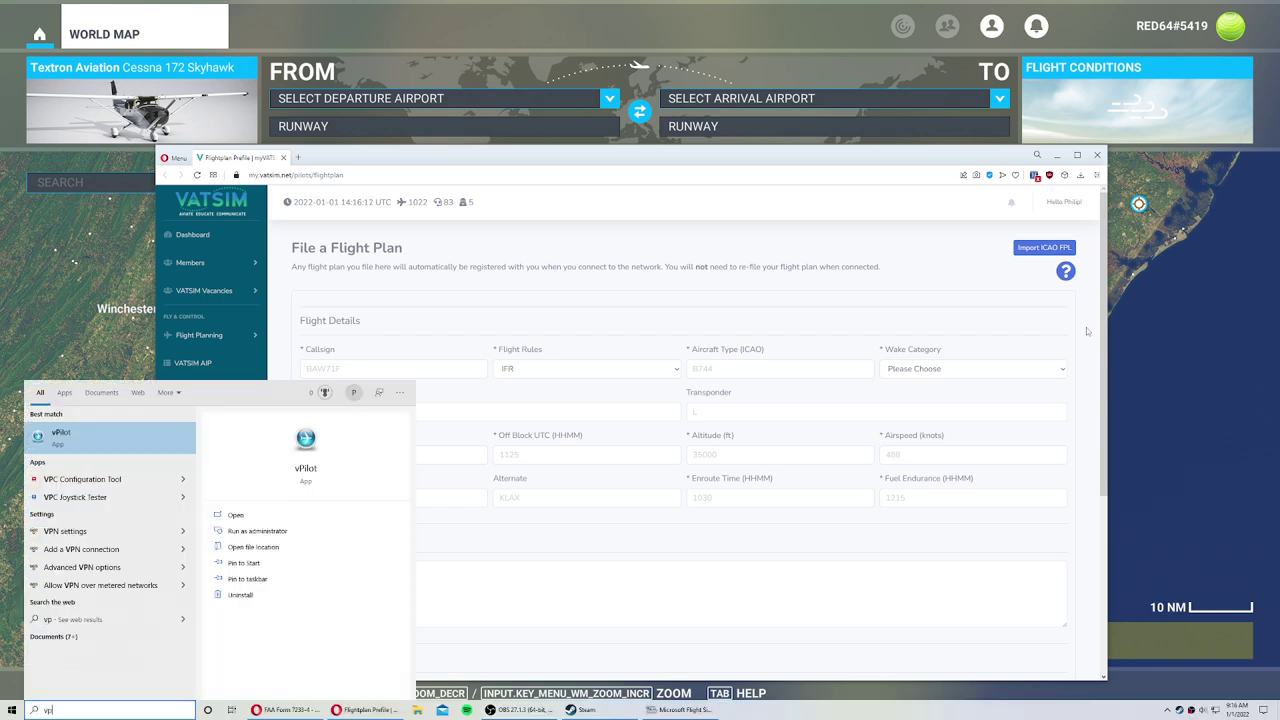
key("super")
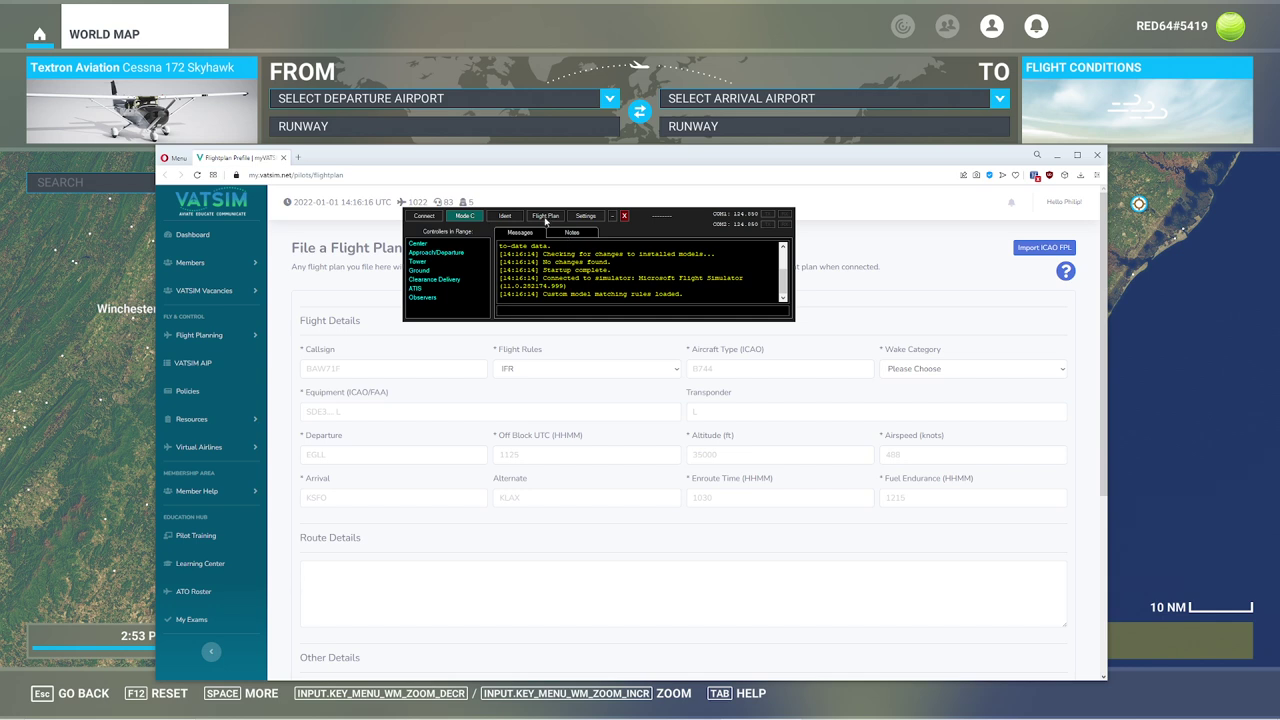
left_click(545, 216)
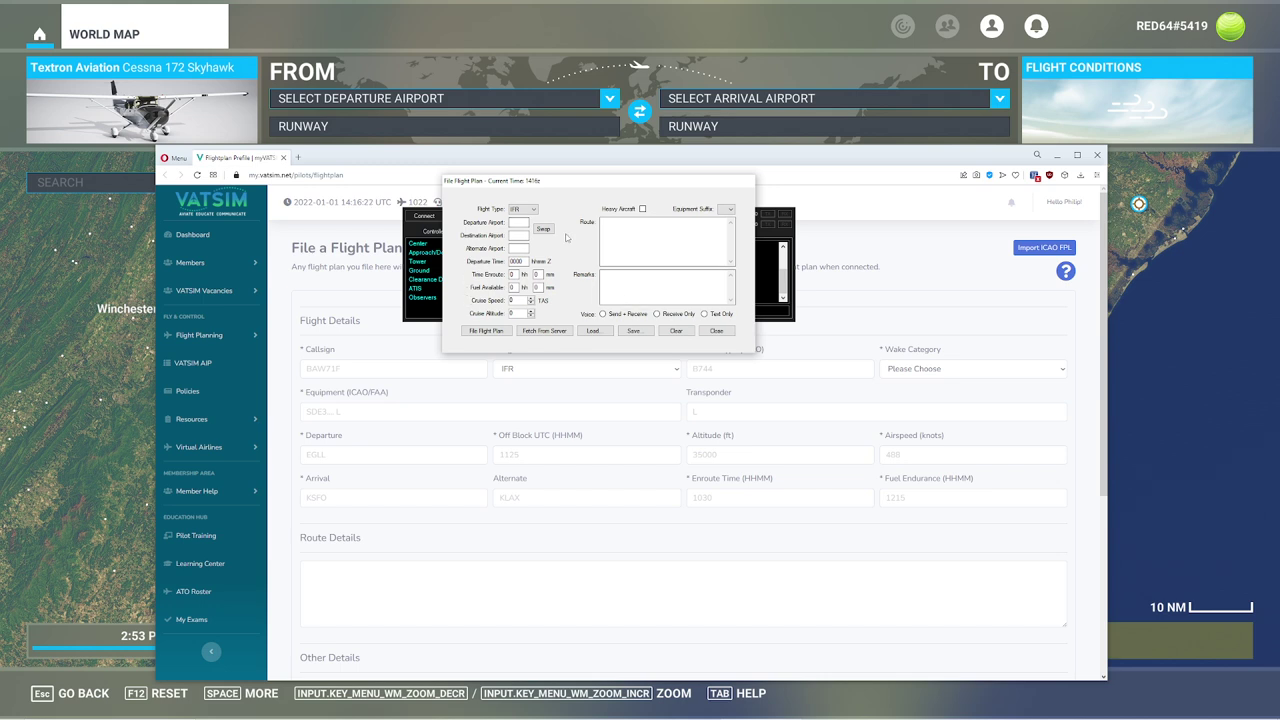
left_click(714, 333)
left_click(624, 216)
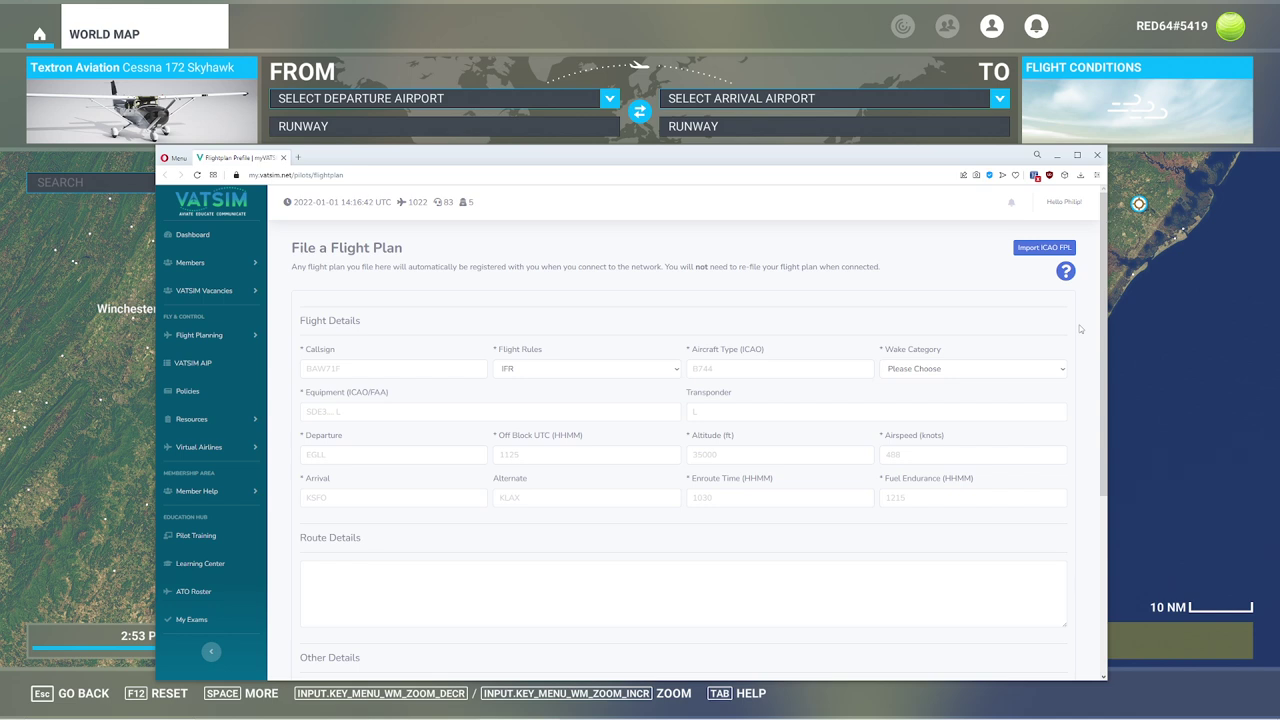
Fill the Callsign field with the suggested RED64 autofill entry.
left_click_drag(530, 162, 520, 145)
scroll(321, 318, "down", 1)
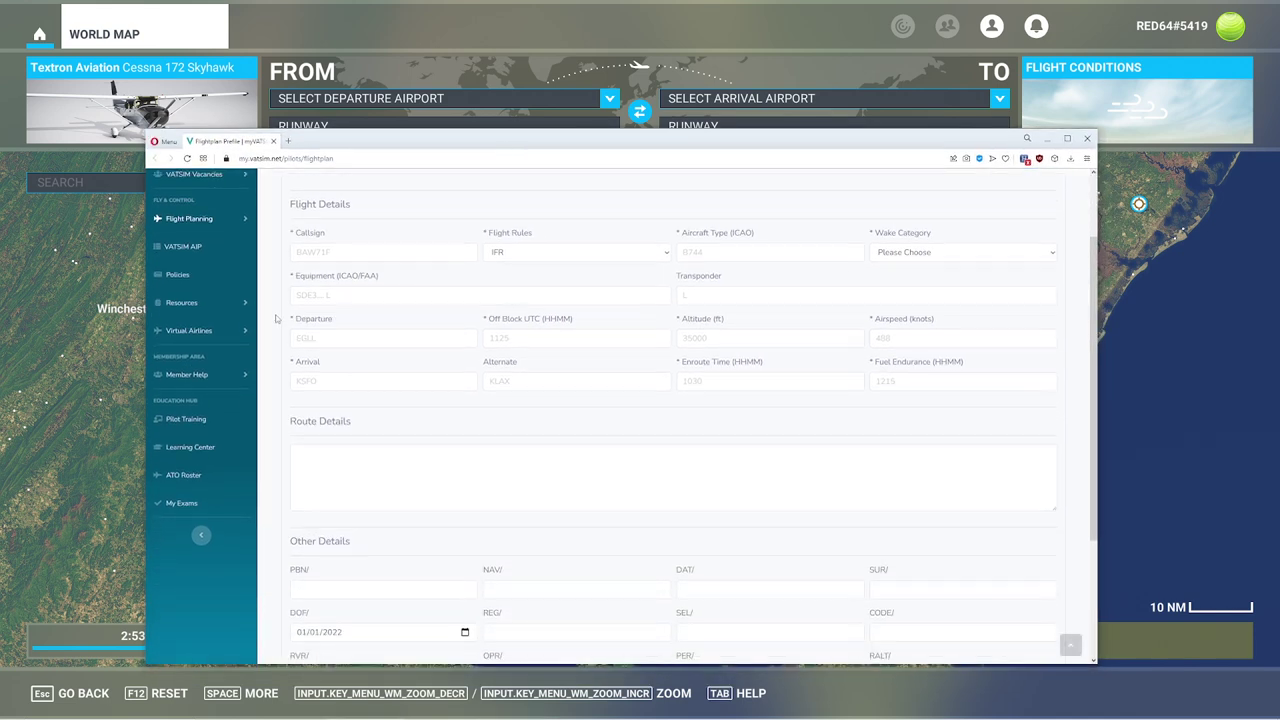
left_click(297, 253)
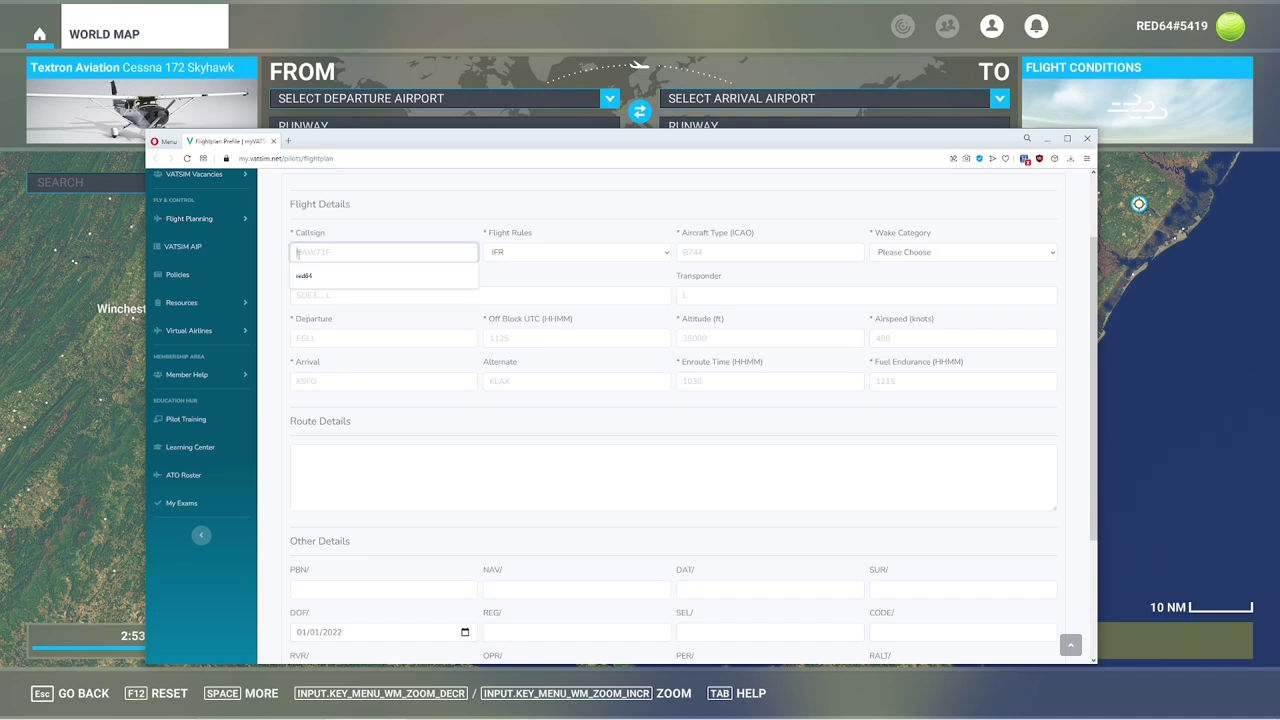
left_click(344, 270)
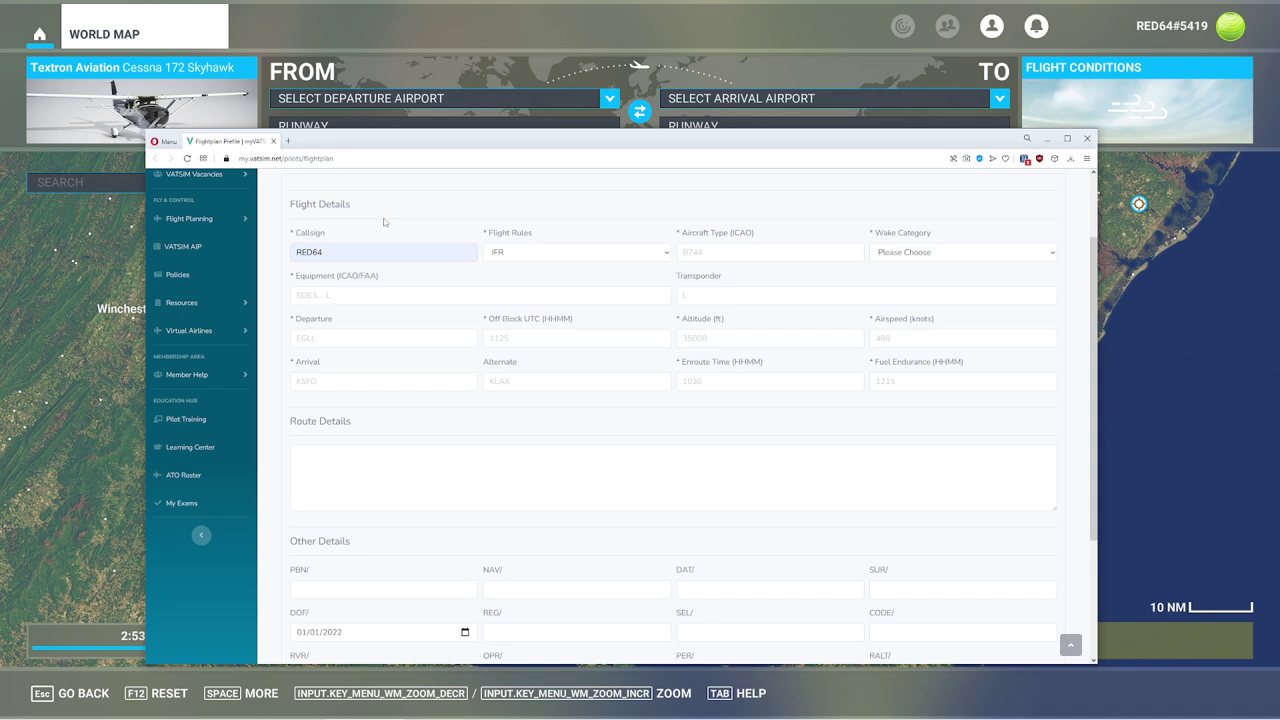
Correct the mistyped callsign BLUE520 back to RED64 and move on to flight rules.
left_click(387, 252)
double_click(387, 252)
type("BLUE")
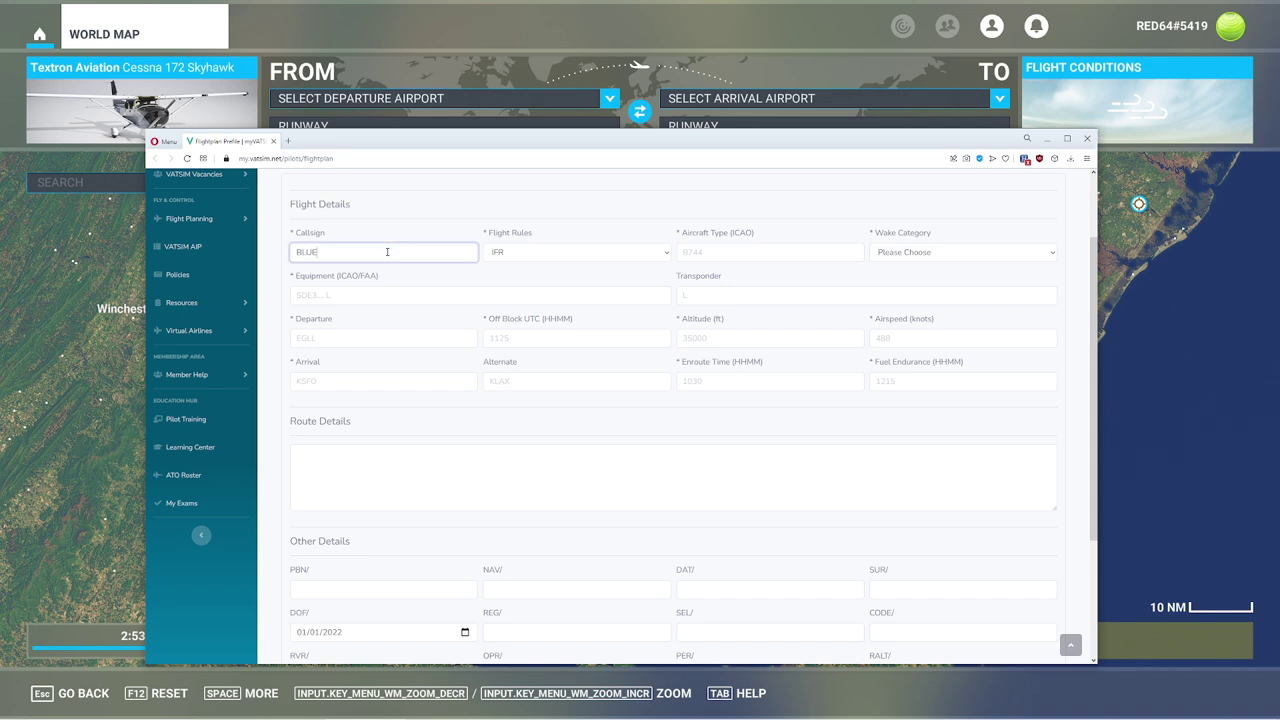
type("520")
double_click(387, 252)
key("BackSpace")
type("RED64")
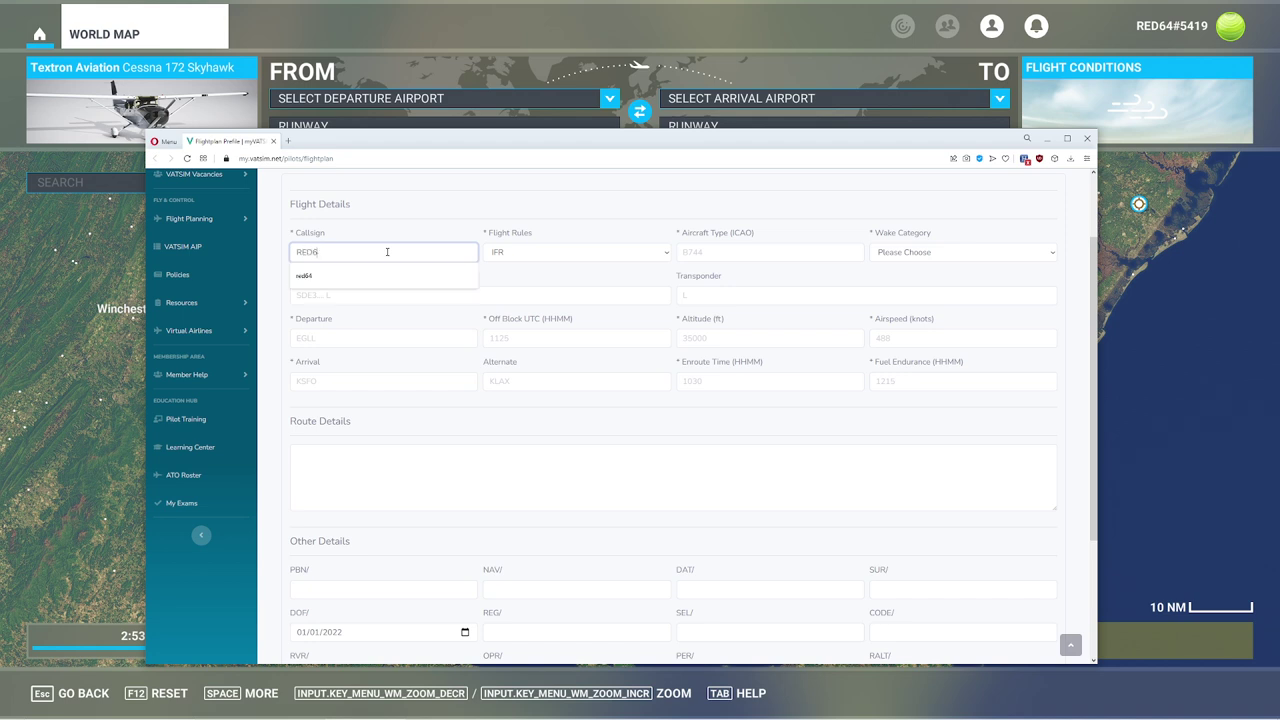
key("Tab")
left_click(400, 234)
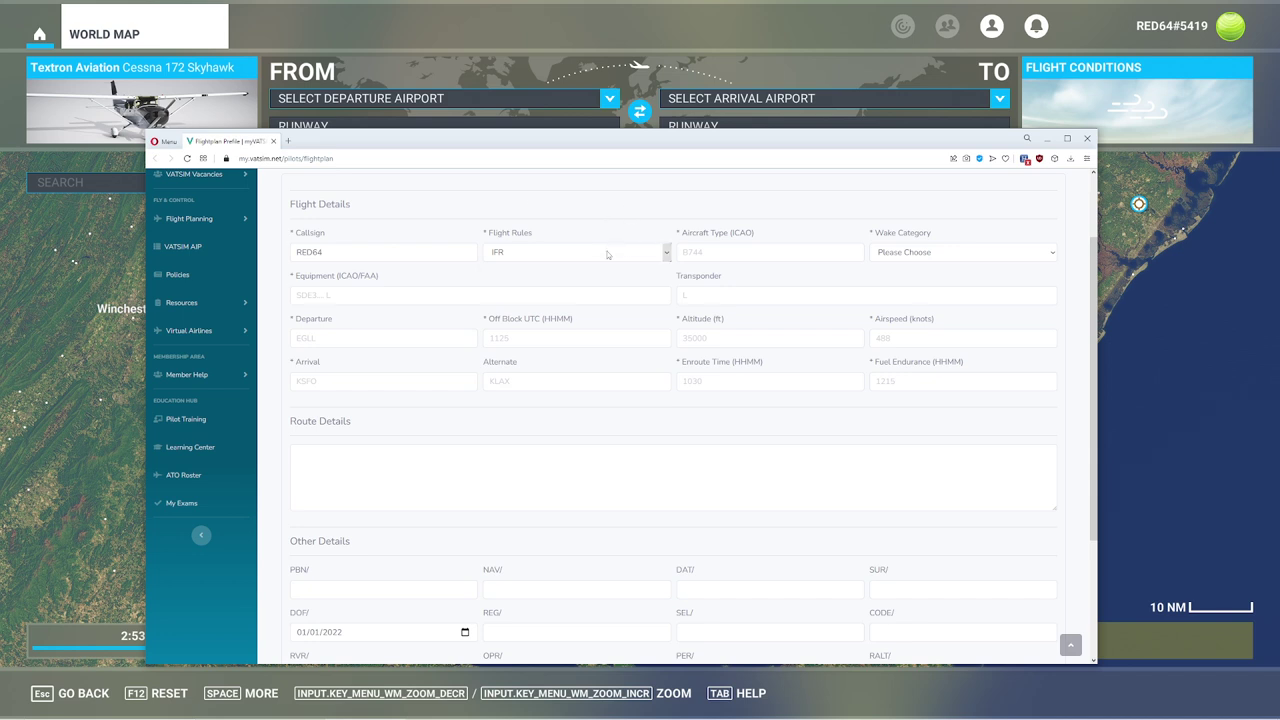
left_click(607, 253)
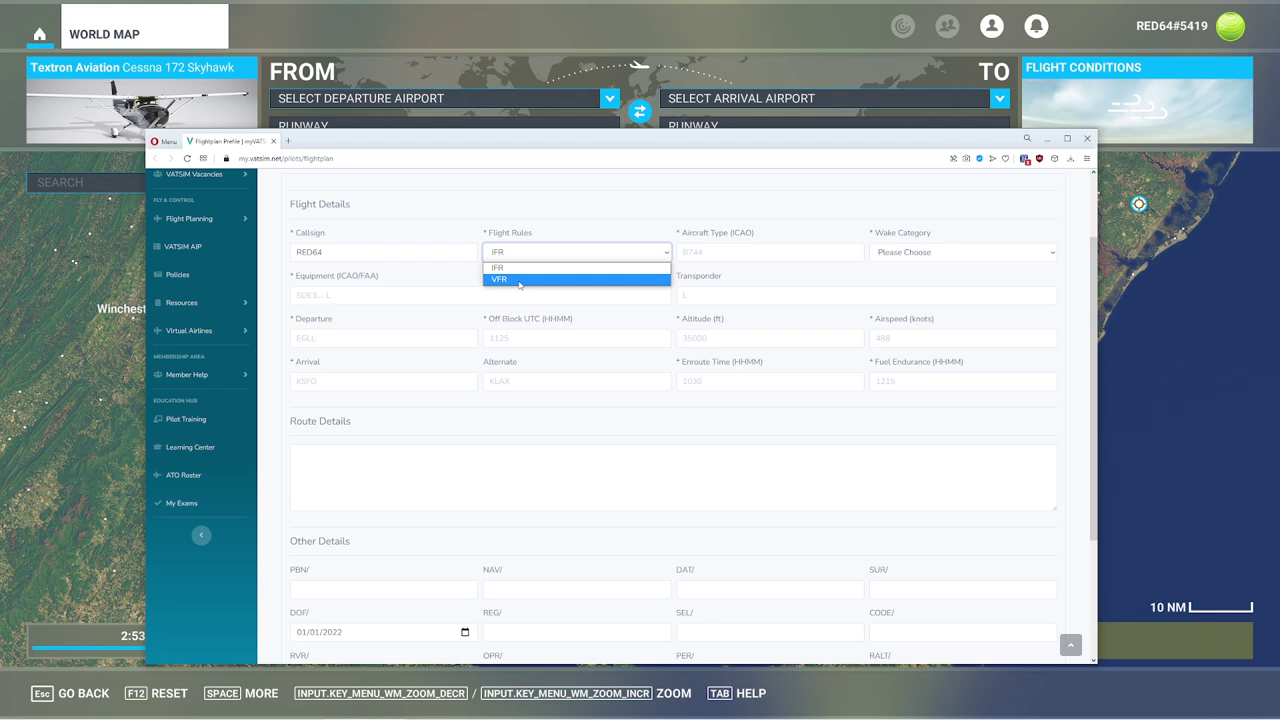
left_click(544, 229)
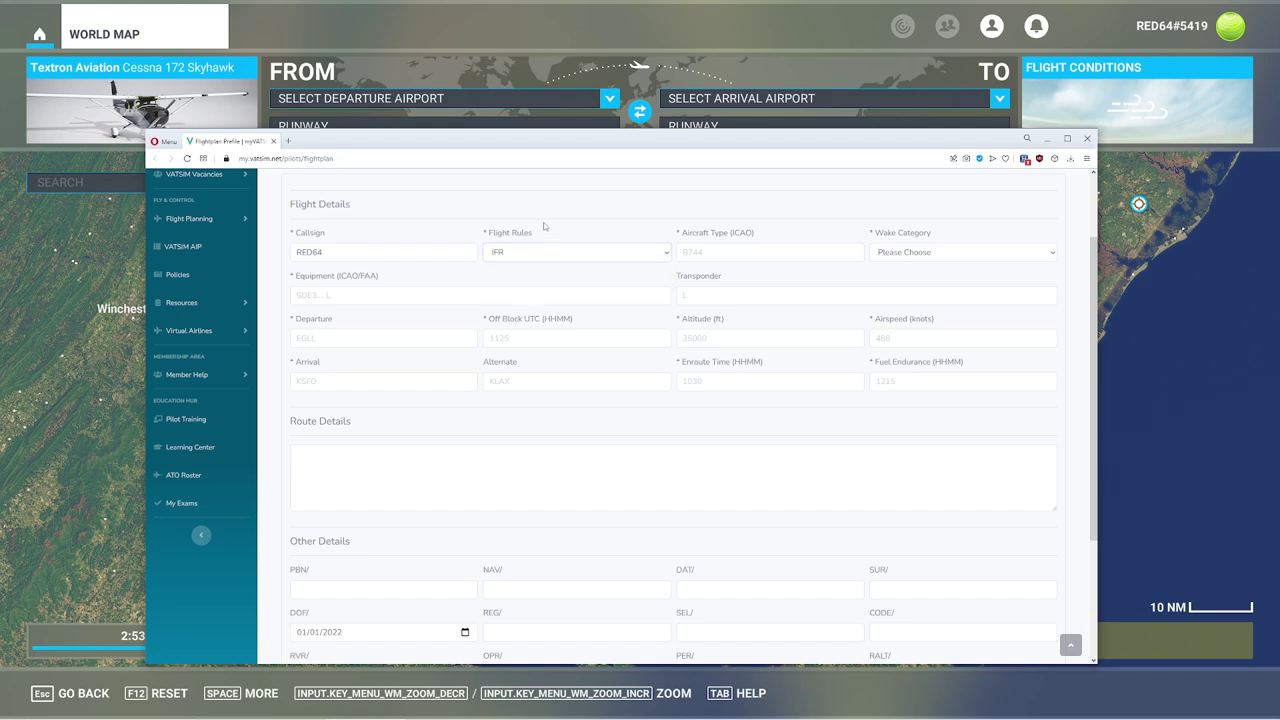
left_click(519, 256)
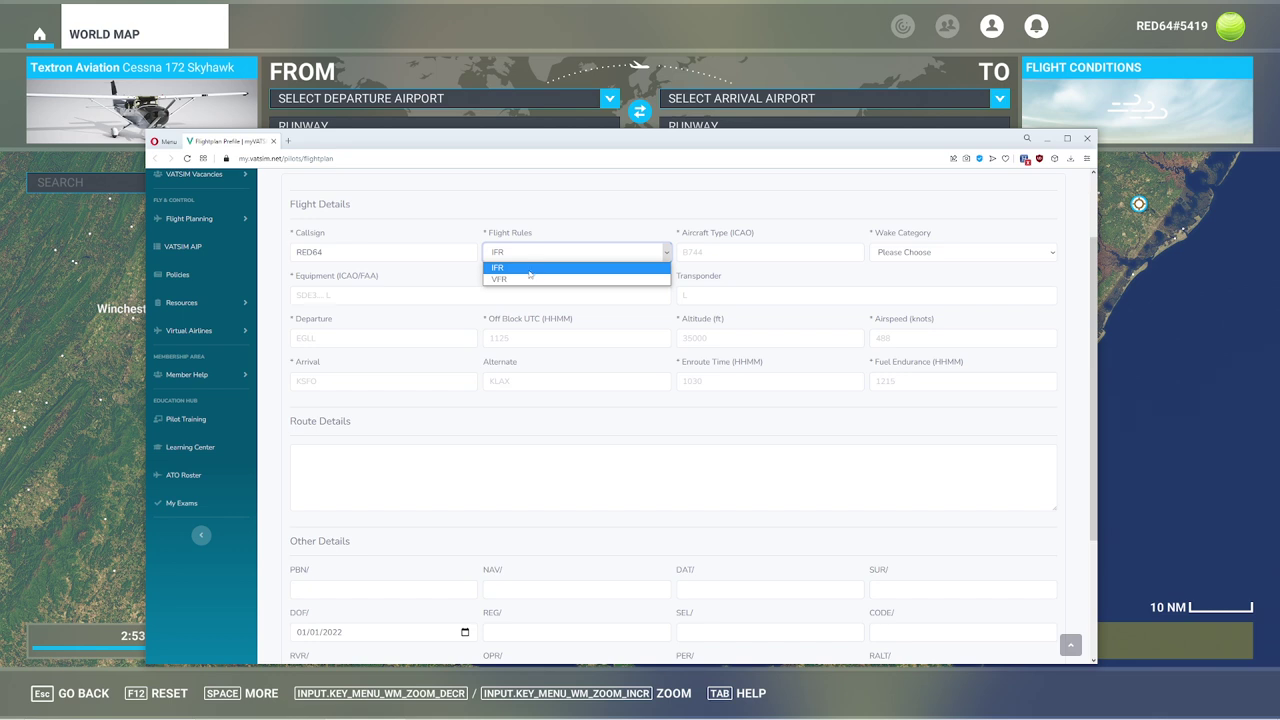
left_click(549, 274)
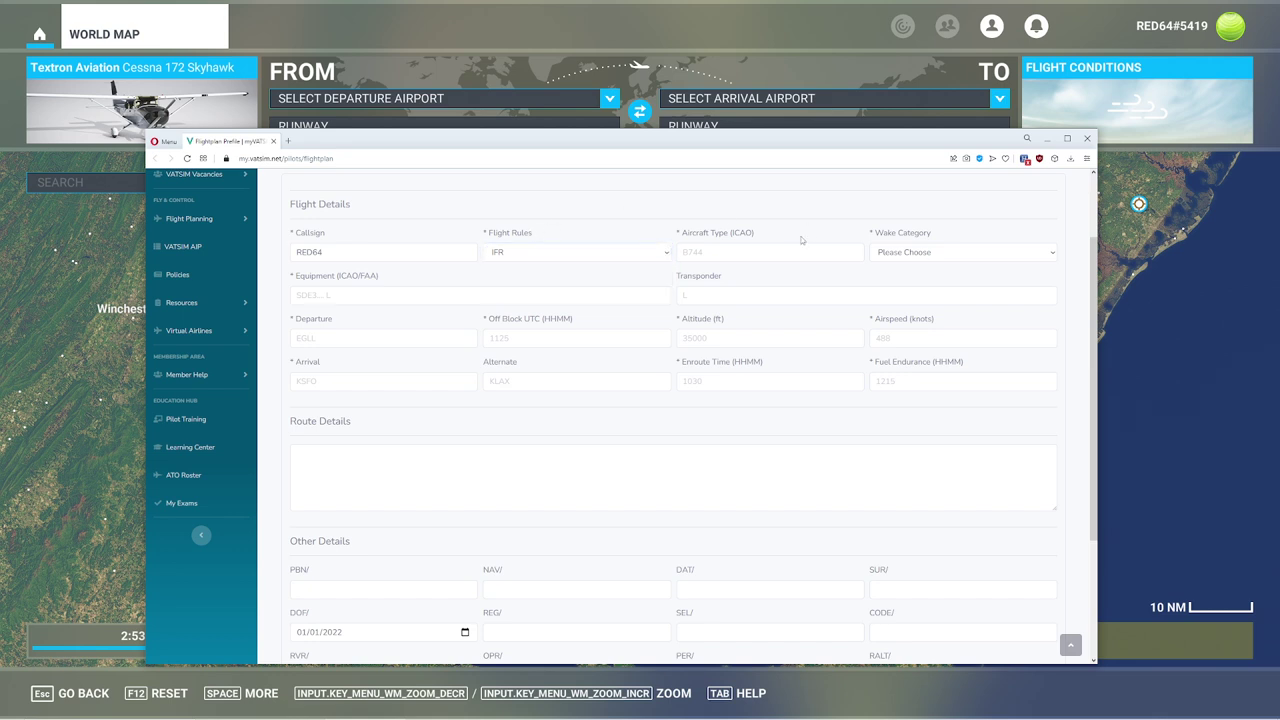
Search Google for 'icao aircraft codes' in a new tab and open the ICAO Aircraft Type Designators page.
left_click(684, 252)
left_click(730, 219)
double_click(745, 233)
left_click(760, 241)
key("ctrl+t")
type("icao aircr")
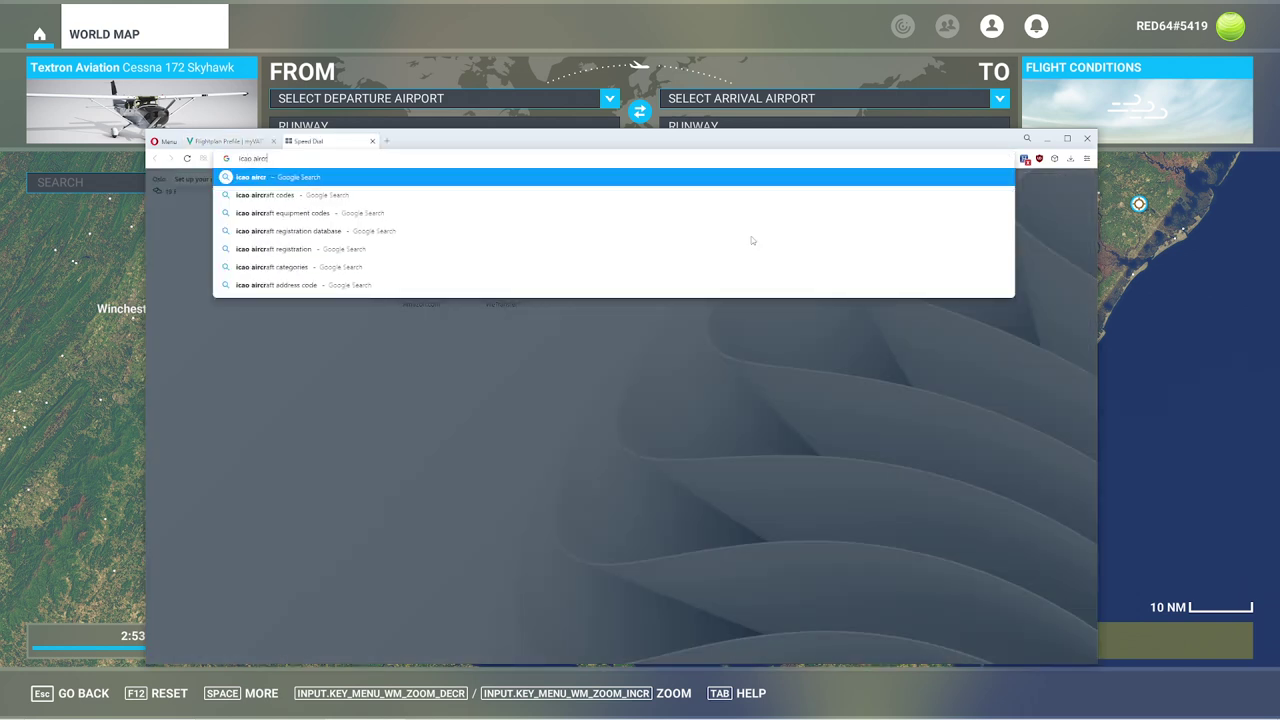
type("aft codes")
key("Return")
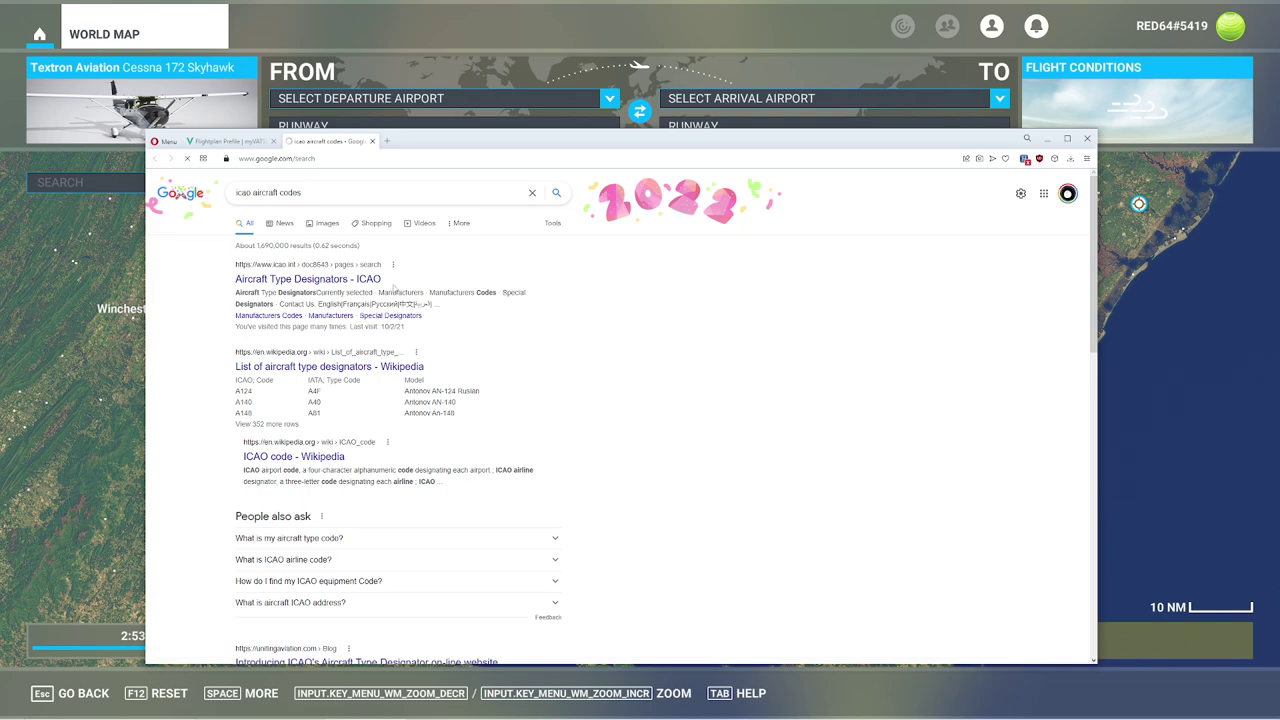
left_click(378, 280)
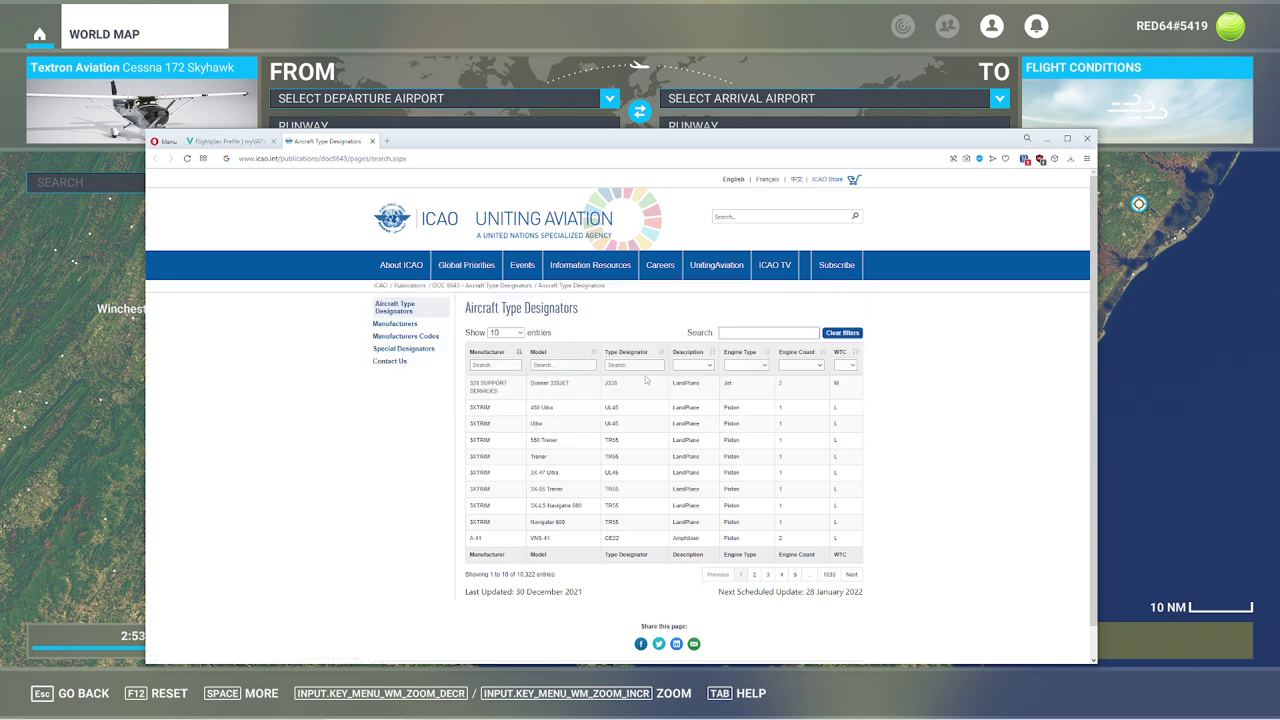
Filter the designators table by manufacturer Cessna and find C172 for the 172 Skyhawk.
left_click(563, 365)
left_click(494, 366)
type("Cessna")
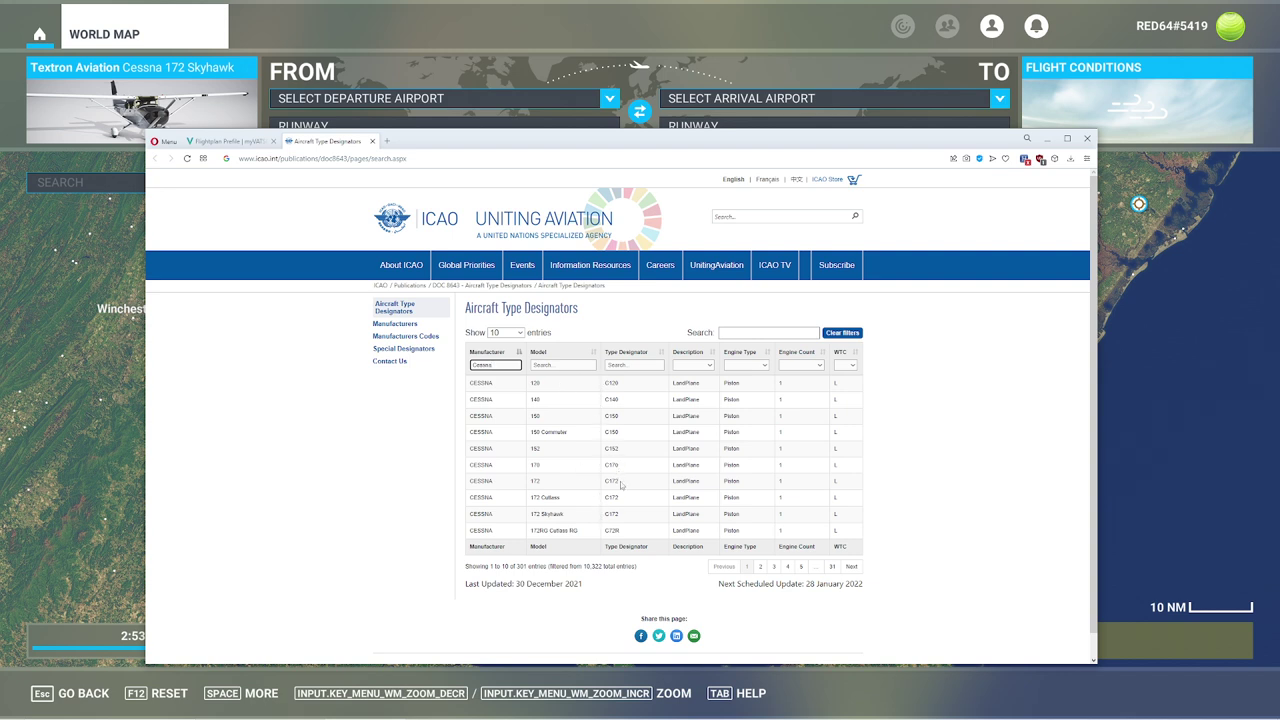
left_click(612, 481)
left_click_drag(620, 514, 608, 514)
Enter the aircraft type while cross-checking the ICAO designators list, noting wake category L.
left_click(225, 141)
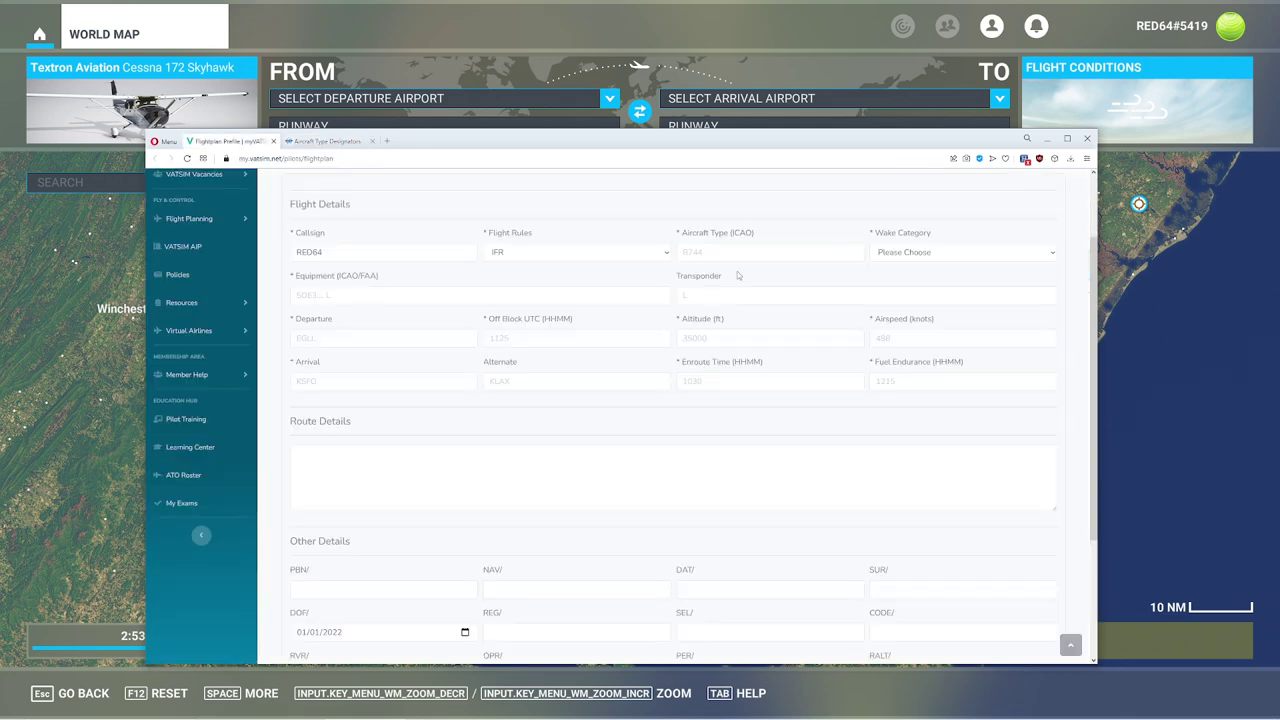
left_click(737, 254)
type("C172")
left_click(325, 141)
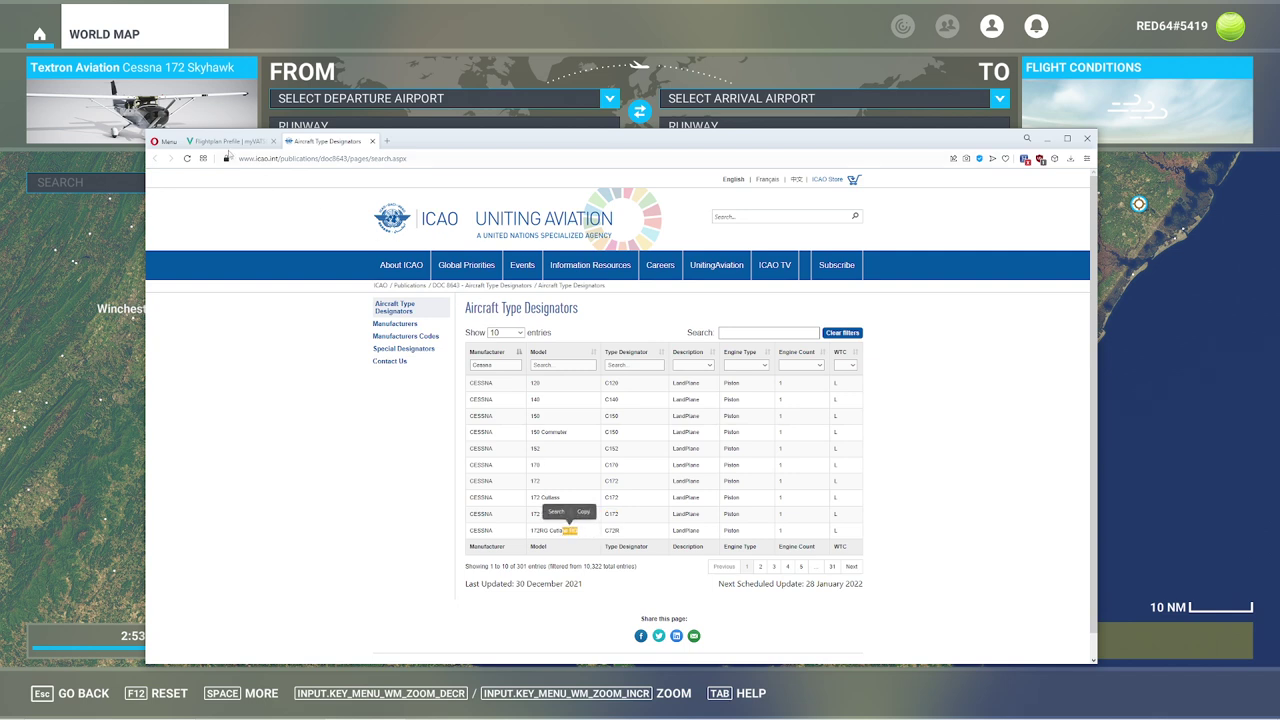
key("ctrl+Tab")
double_click(729, 253)
type("C72R")
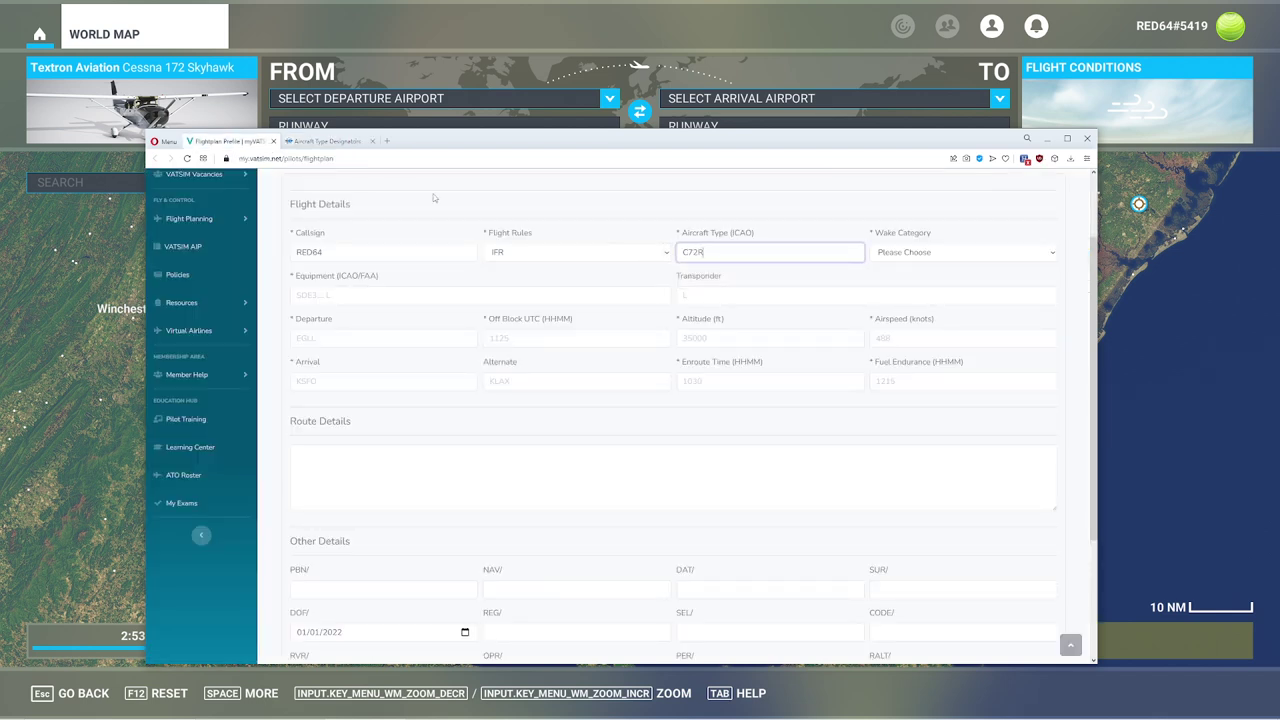
key("ctrl+Tab")
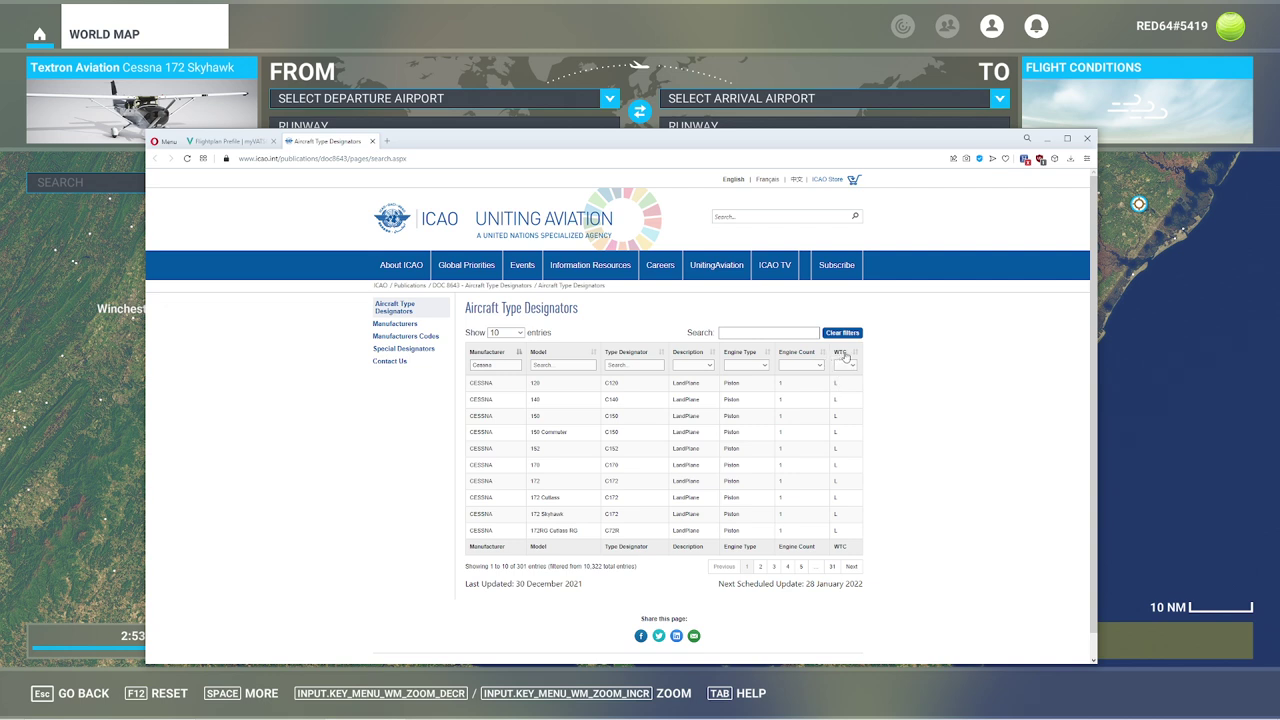
double_click(836, 530)
Replace the wrong aircraft type C72R with C172.
left_click(244, 141)
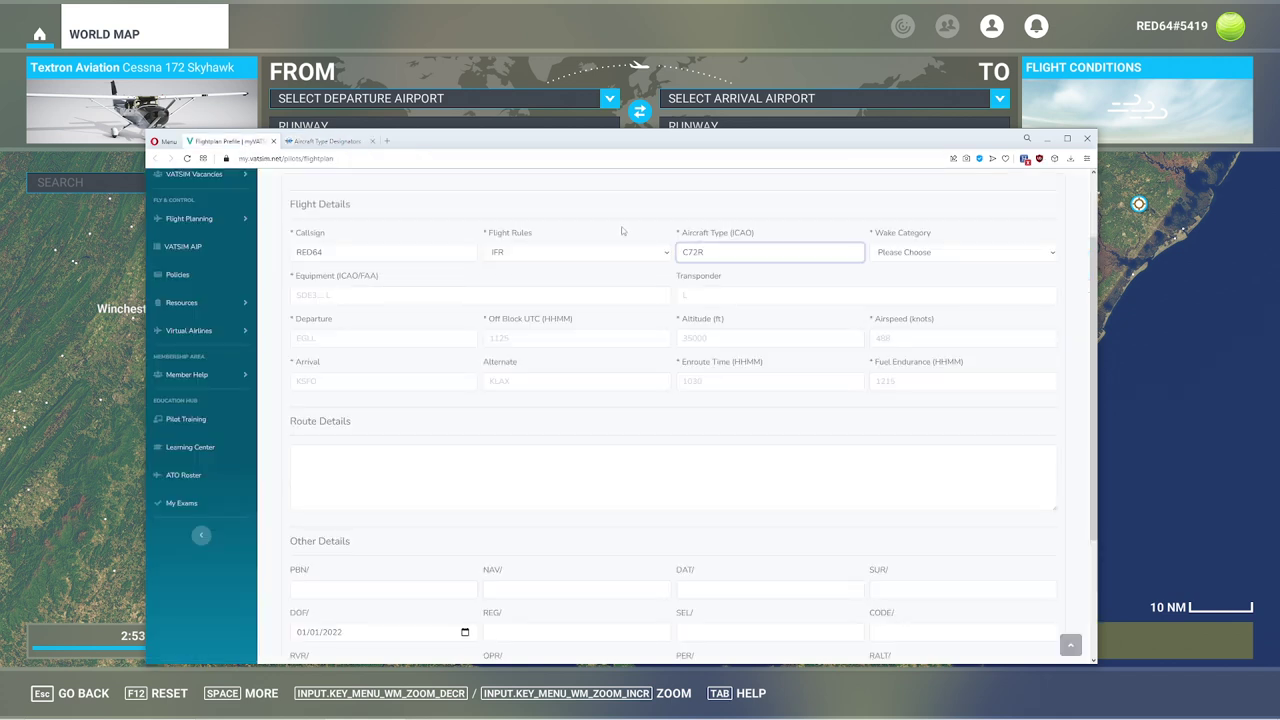
left_click_drag(729, 251, 616, 250)
type("C172")
left_click(1052, 252)
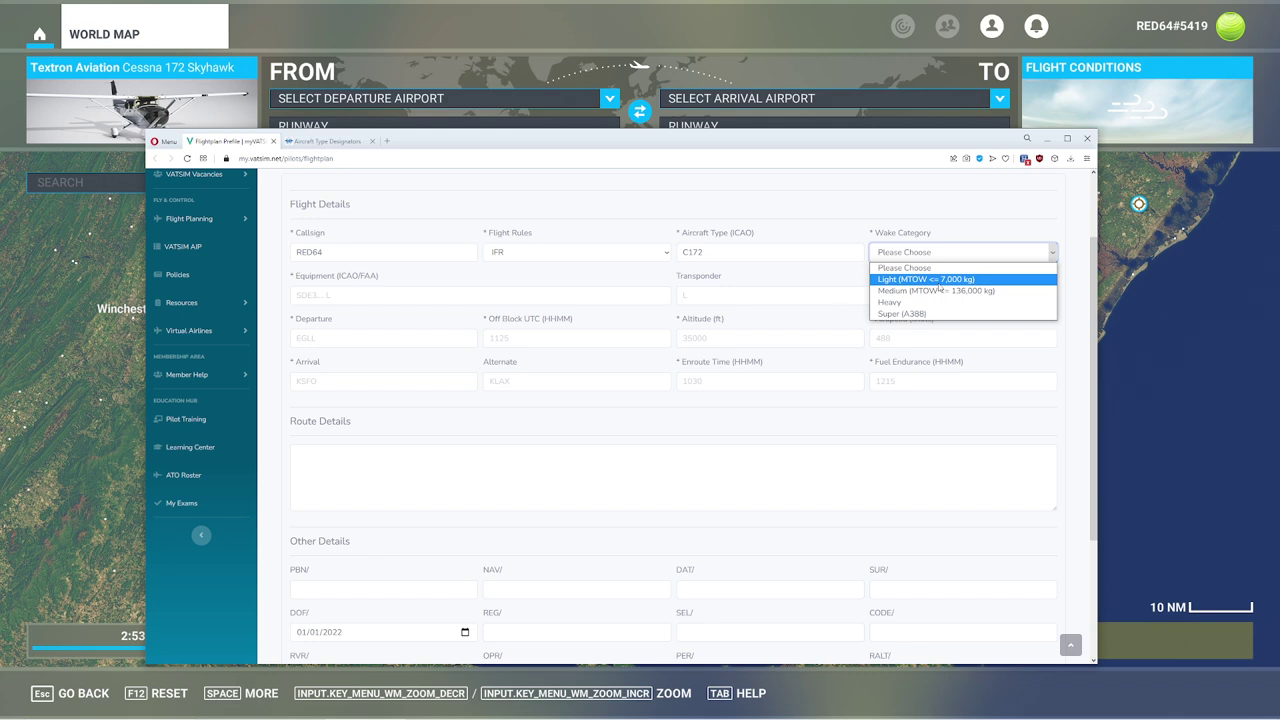
Try each Wake Category option (Medium, Heavy, Super) and settle on Light (MTOW <= 7,000 kg).
left_click(940, 282)
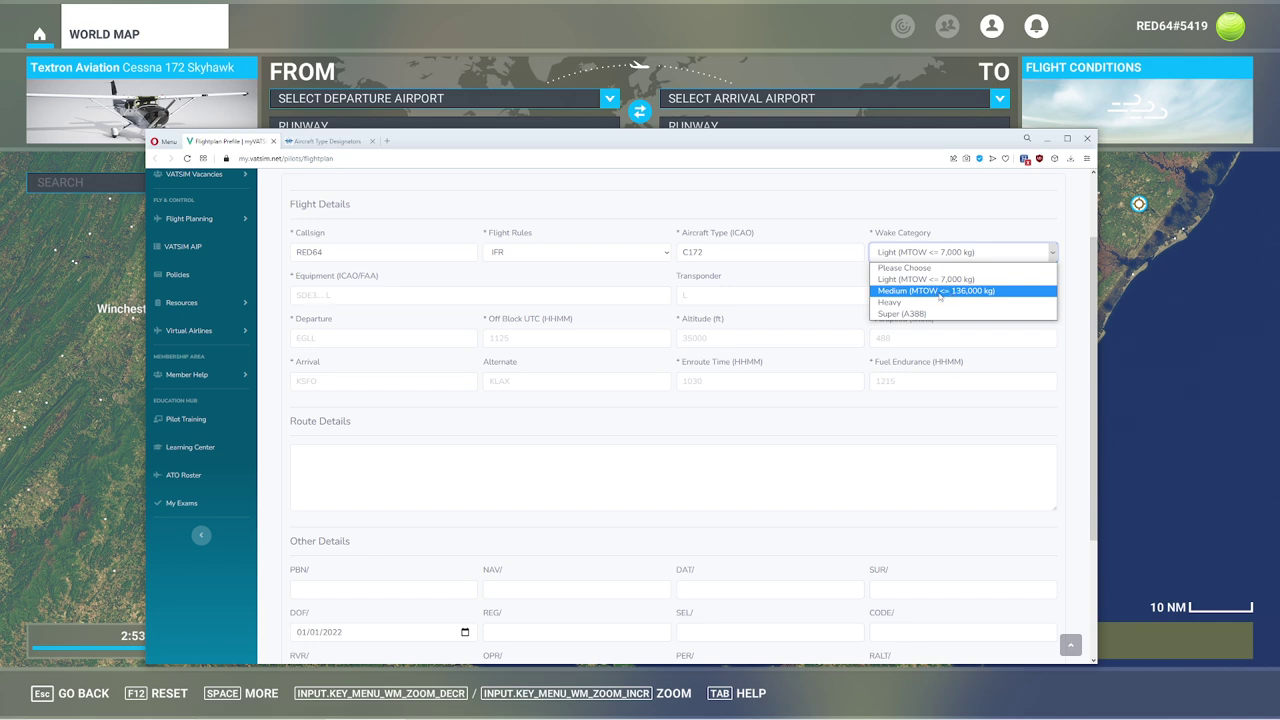
left_click(939, 295)
left_click(932, 261)
left_click(925, 302)
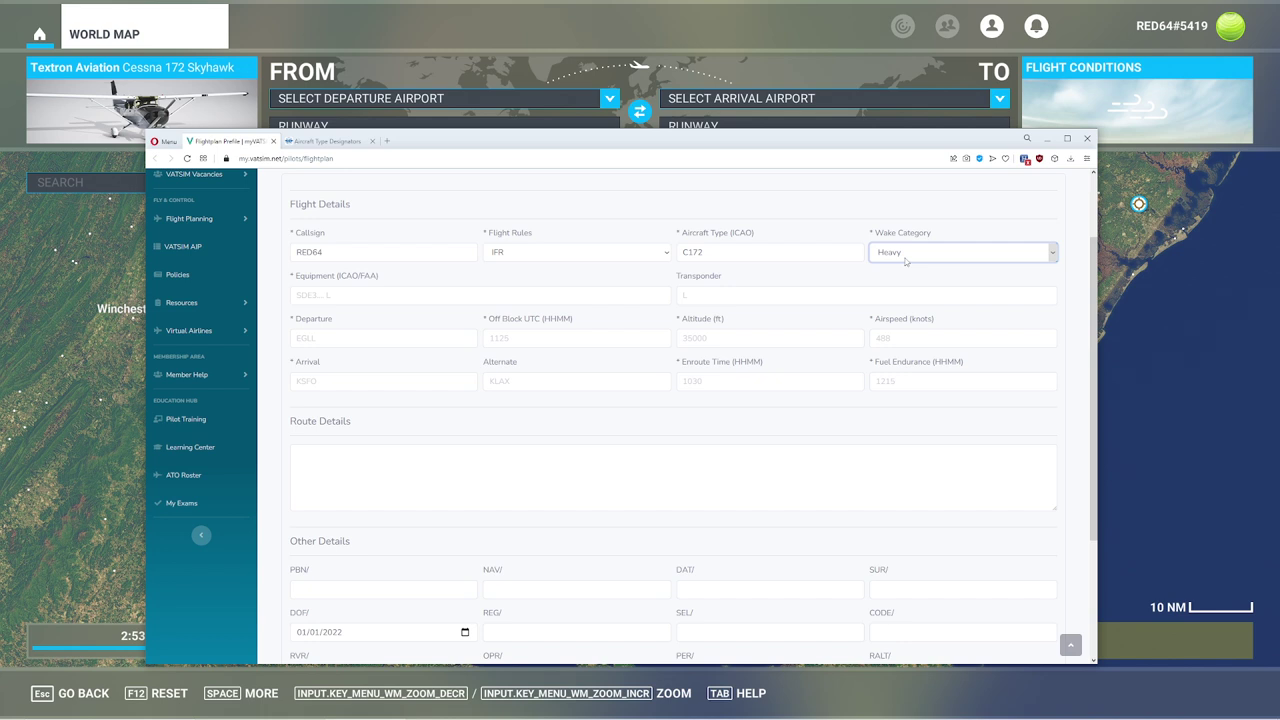
left_click(902, 256)
left_click(903, 320)
left_click(907, 253)
left_click(904, 277)
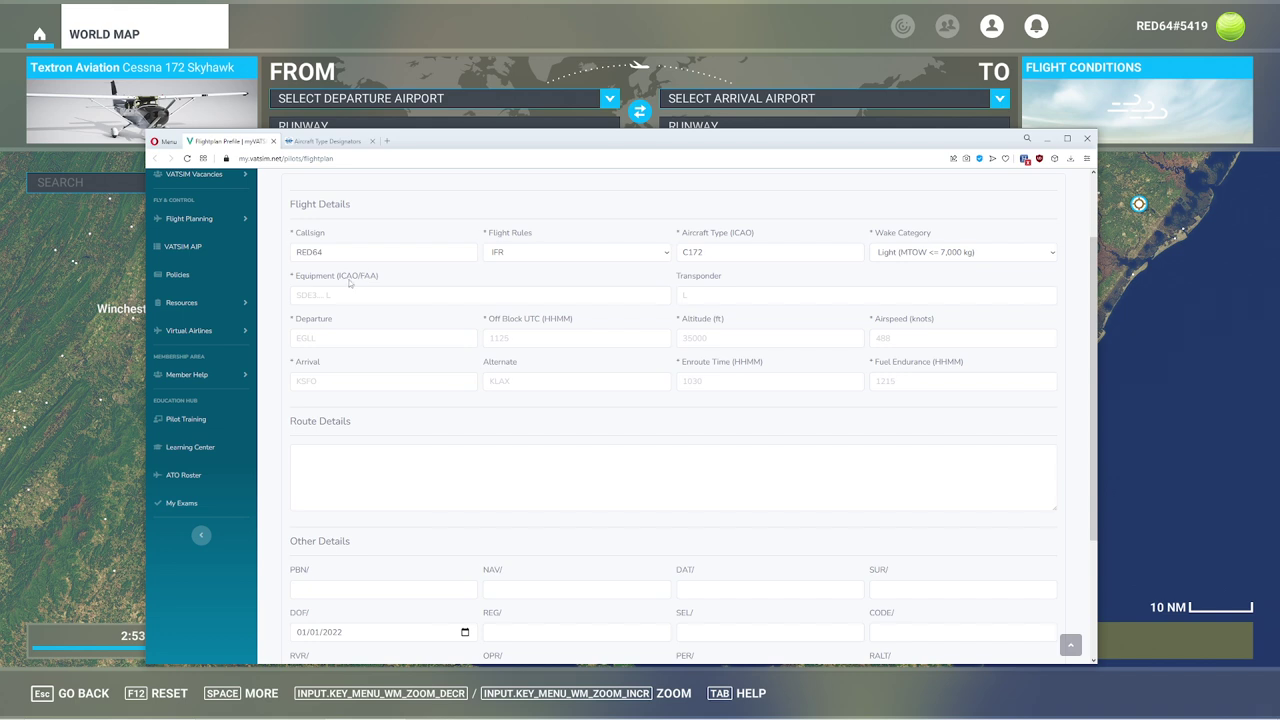
Search Google for 'icao aircraft equipment codes' and open the Universal Avionics article.
left_click(320, 141)
left_click(314, 157)
type("icao aircraft")
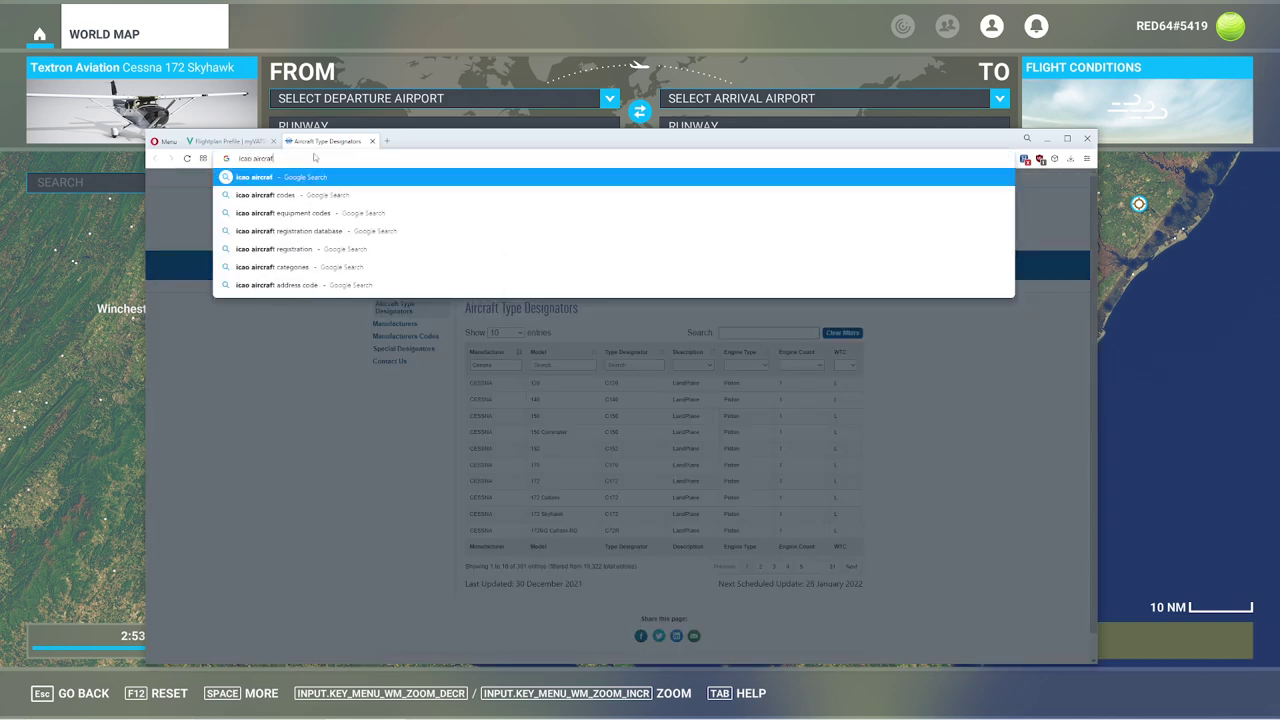
type(" equipment codes")
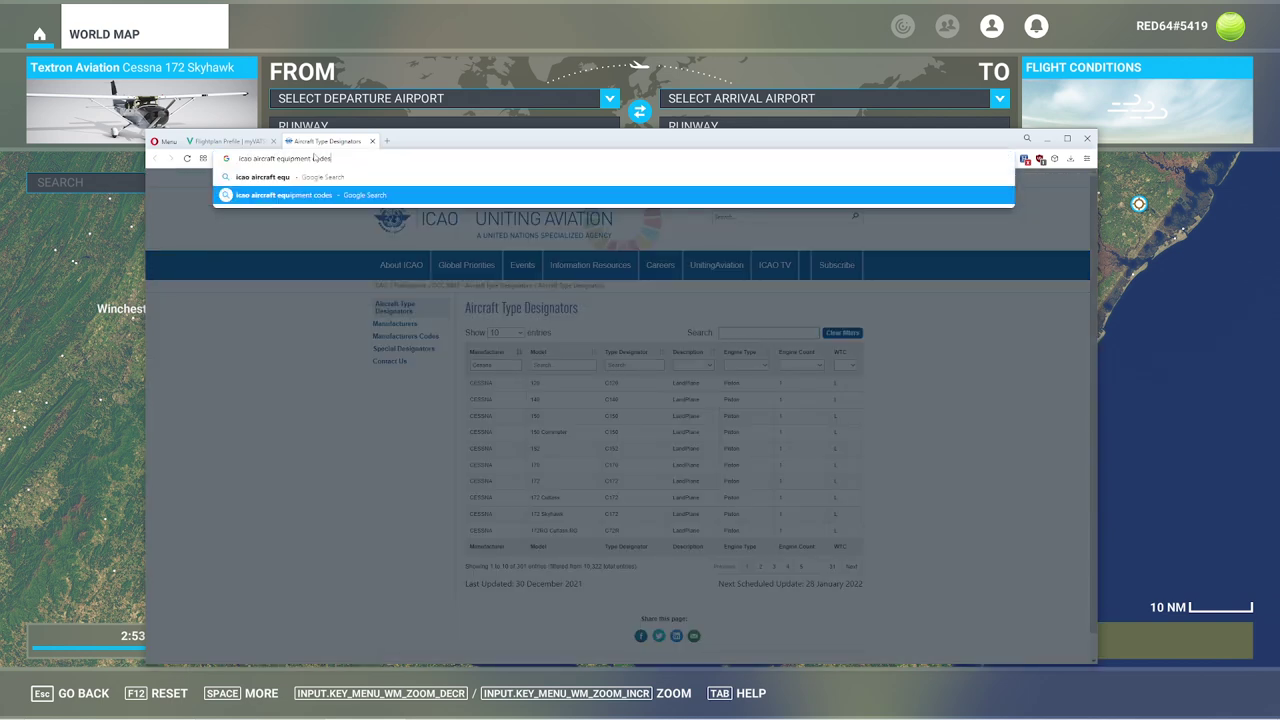
key("Return")
left_click(360, 432)
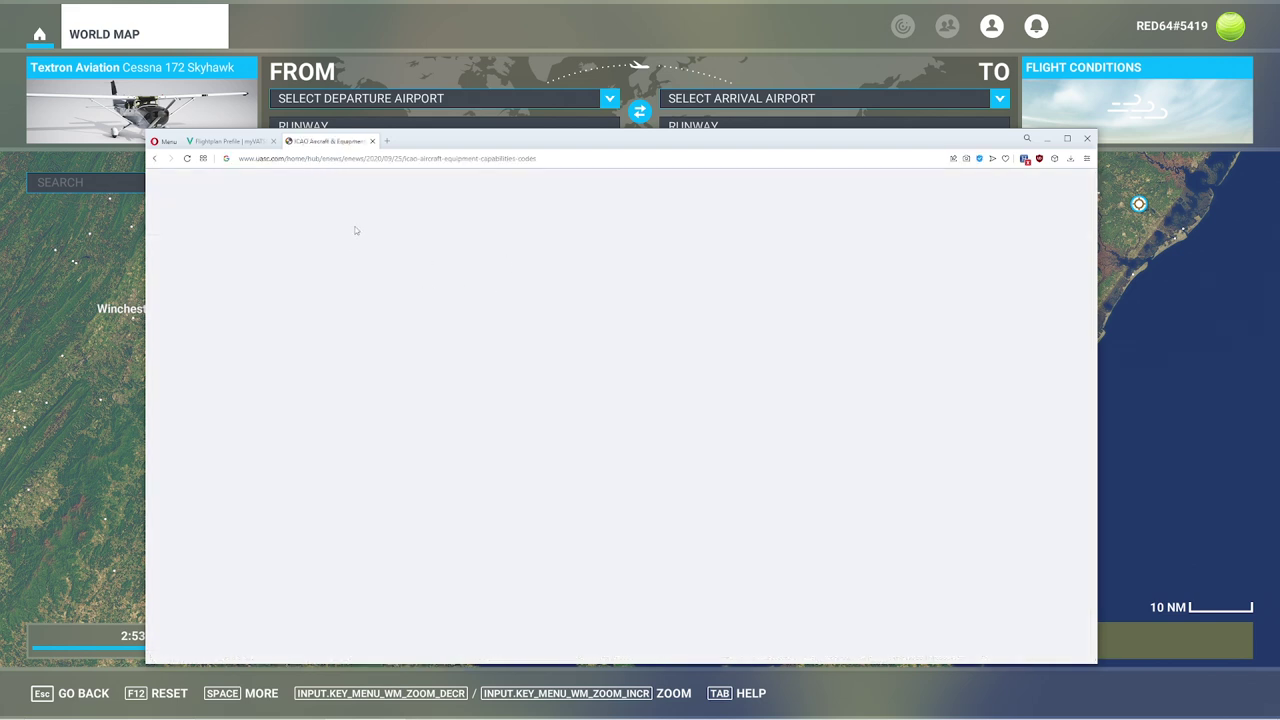
scroll(470, 291, "down", 10)
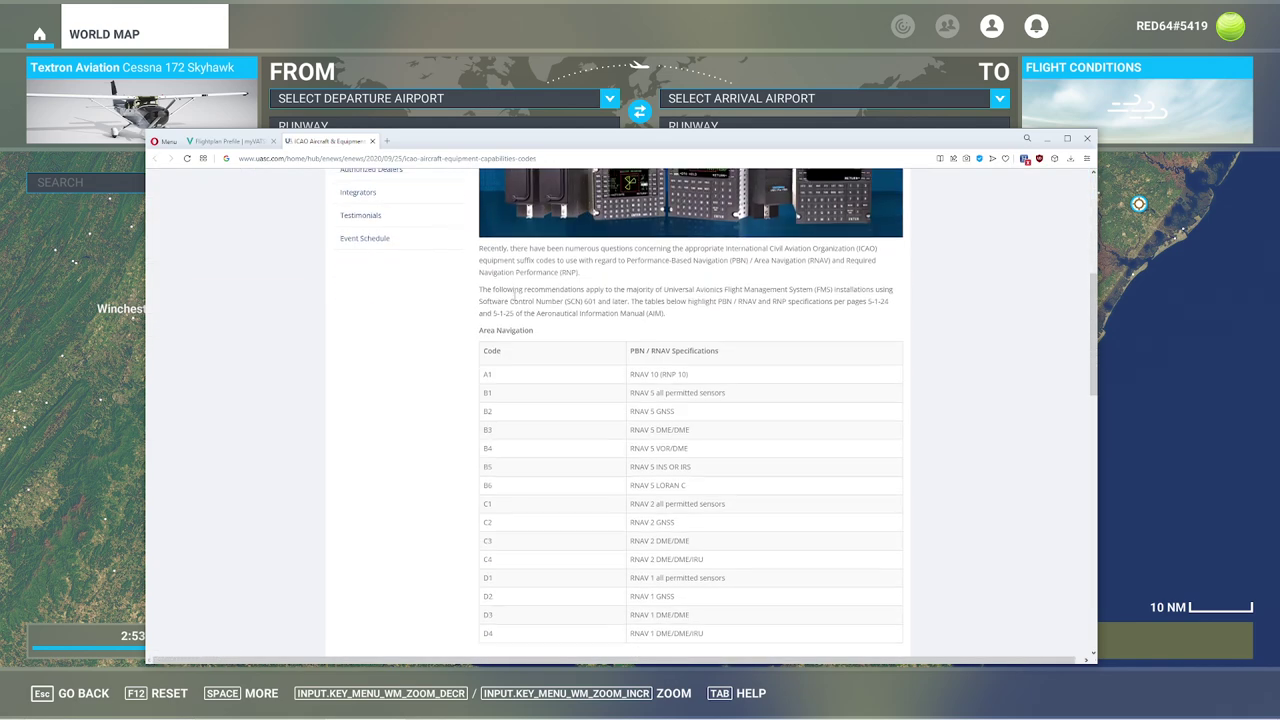
scroll(470, 291, "up", 1)
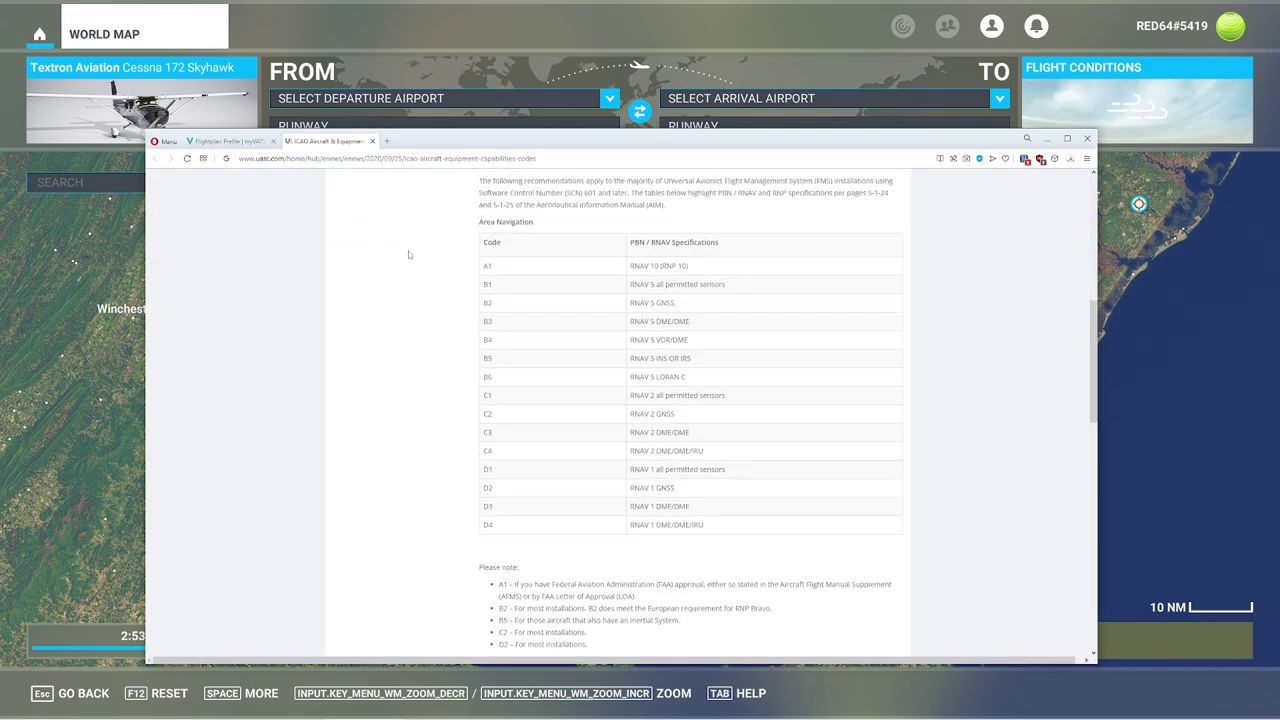
Check the flight plan form, then scroll through the article's RNAV A1–D4 and RNP L1–T2 tables.
left_click(230, 141)
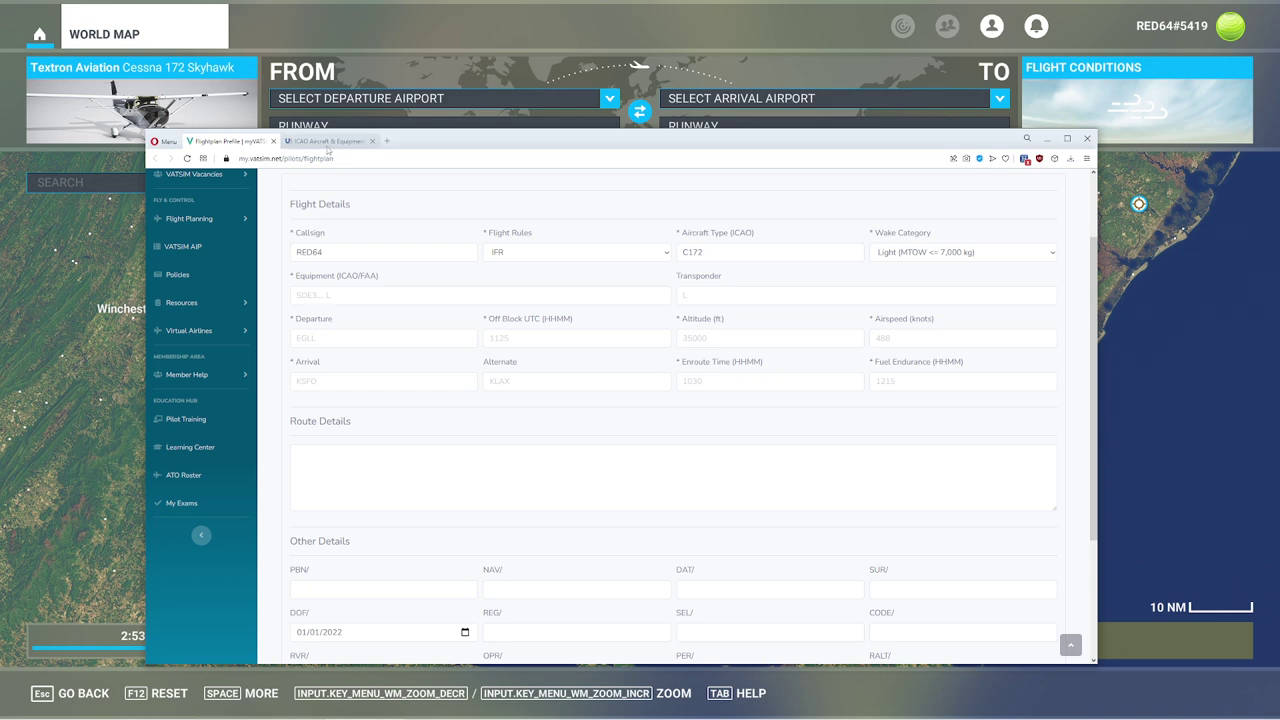
left_click(327, 143)
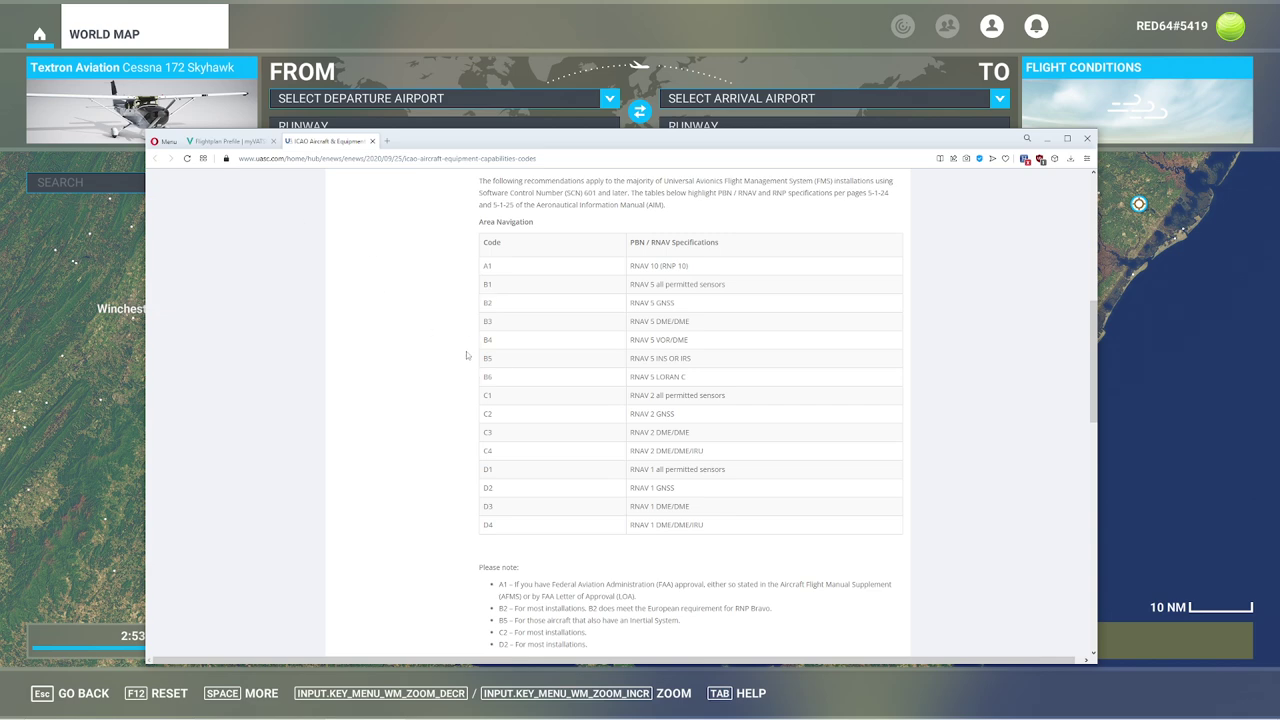
scroll(438, 354, "down", 4)
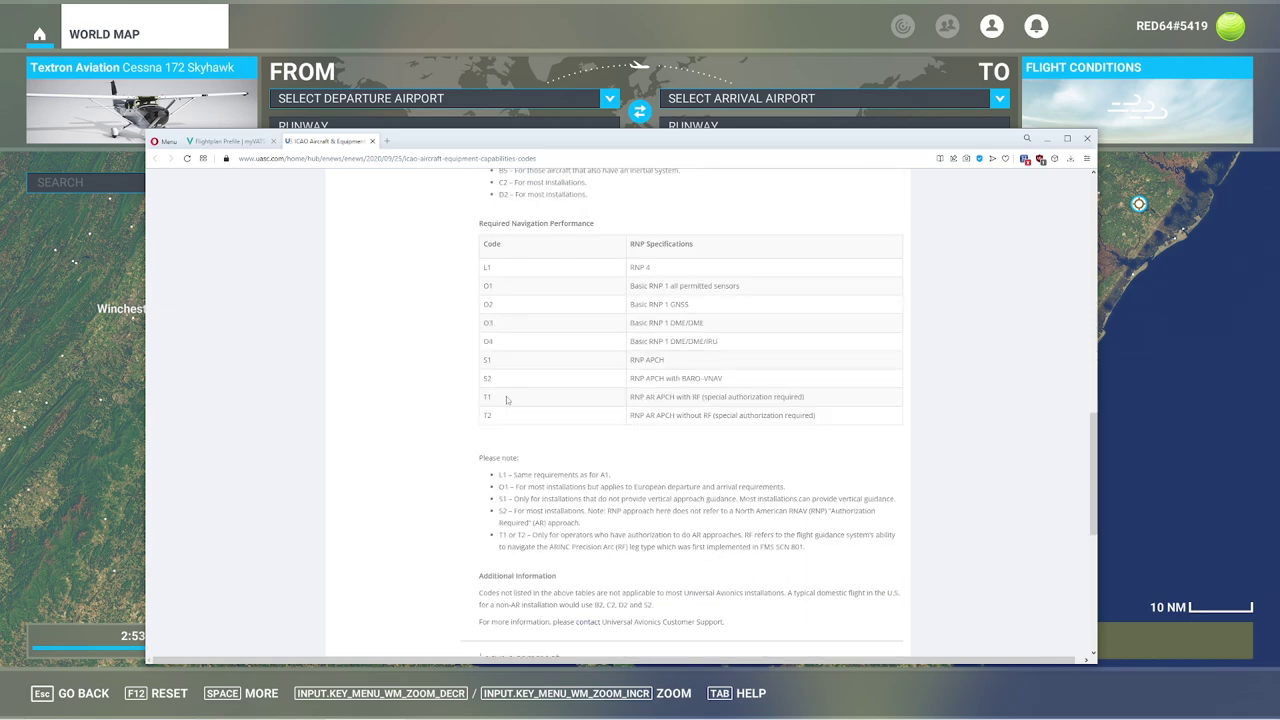
scroll(404, 388, "down", 3)
scroll(404, 388, "up", 15)
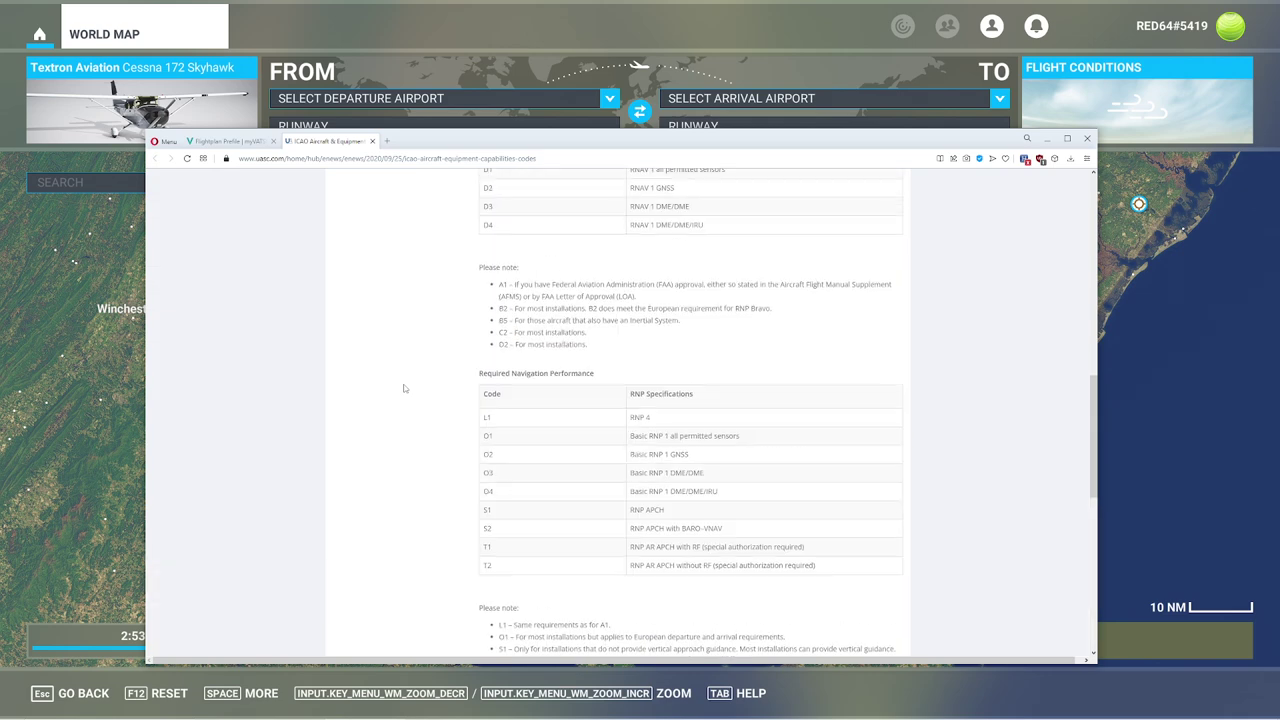
scroll(483, 422, "down", 5)
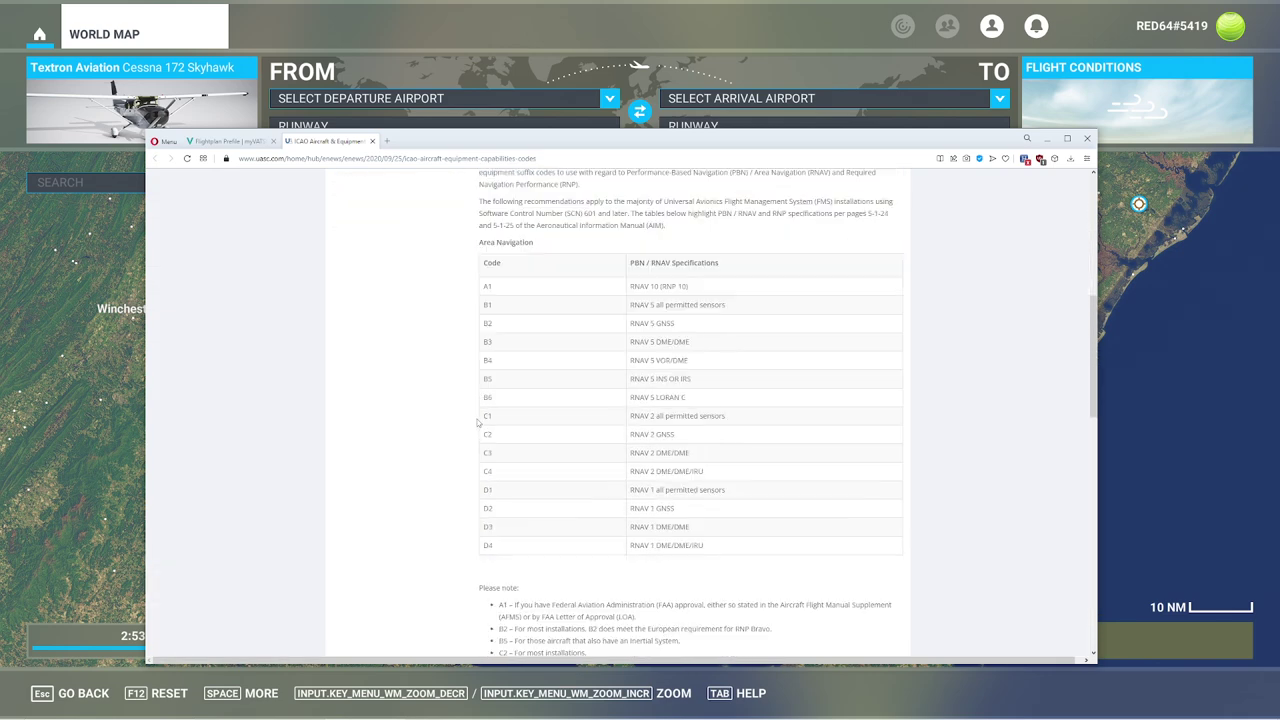
scroll(474, 406, "down", 3)
scroll(465, 405, "down", 3)
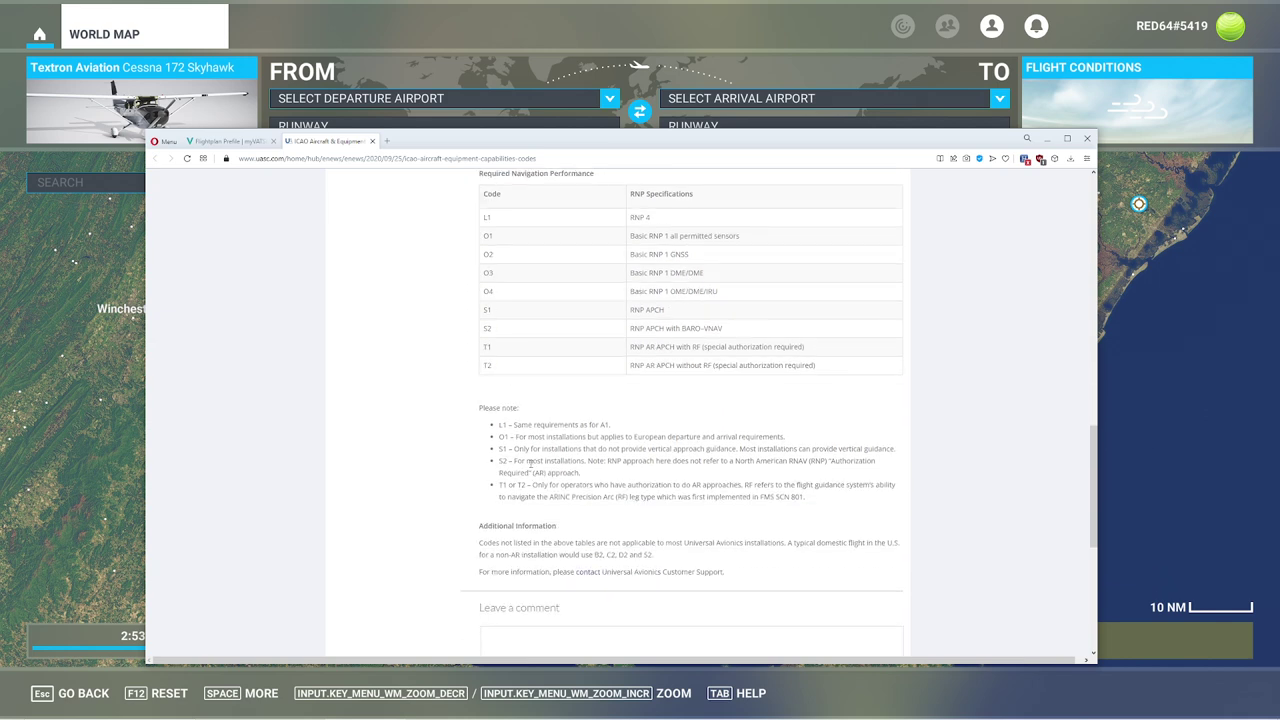
scroll(531, 447, "up", 1)
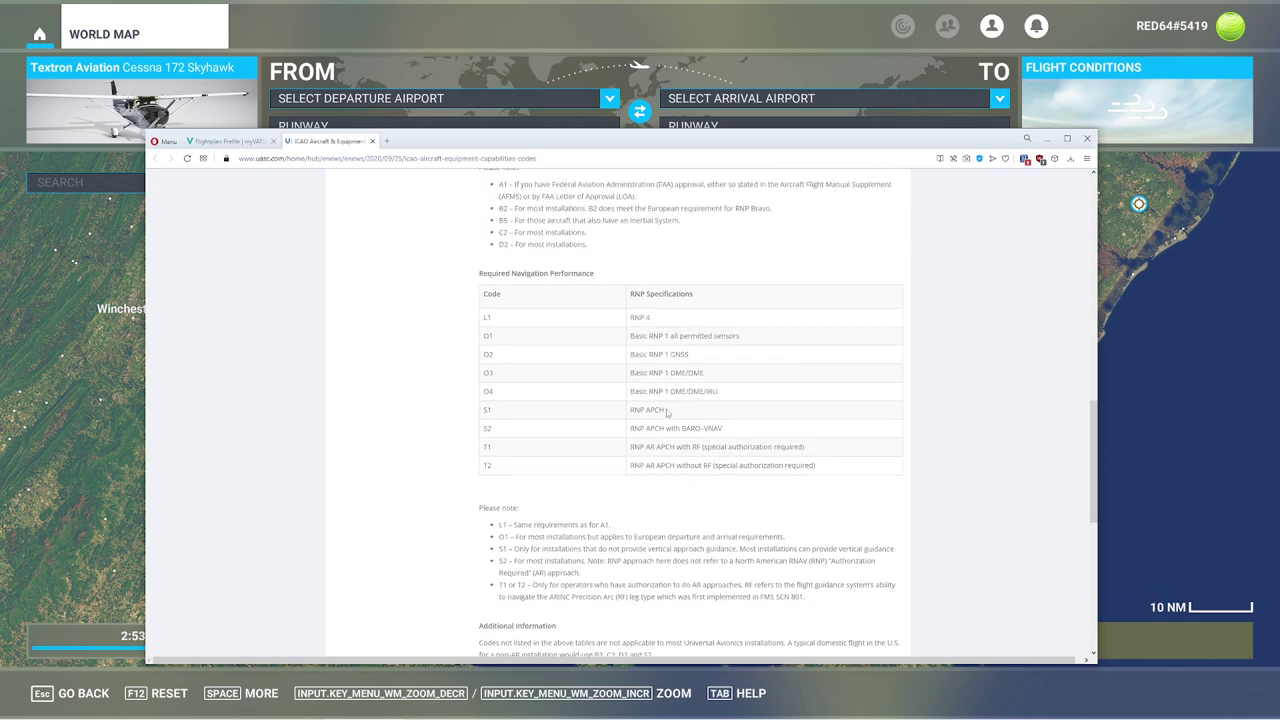
scroll(633, 419, "up", 1)
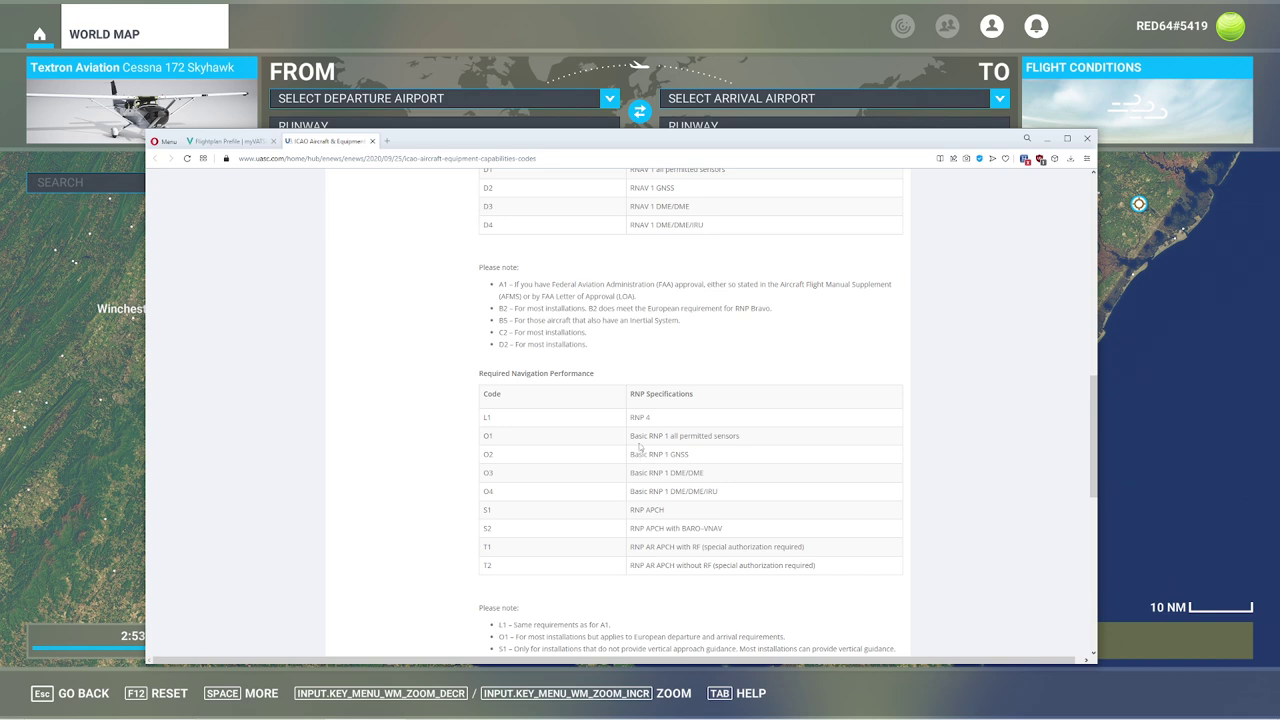
scroll(640, 447, "up", 3)
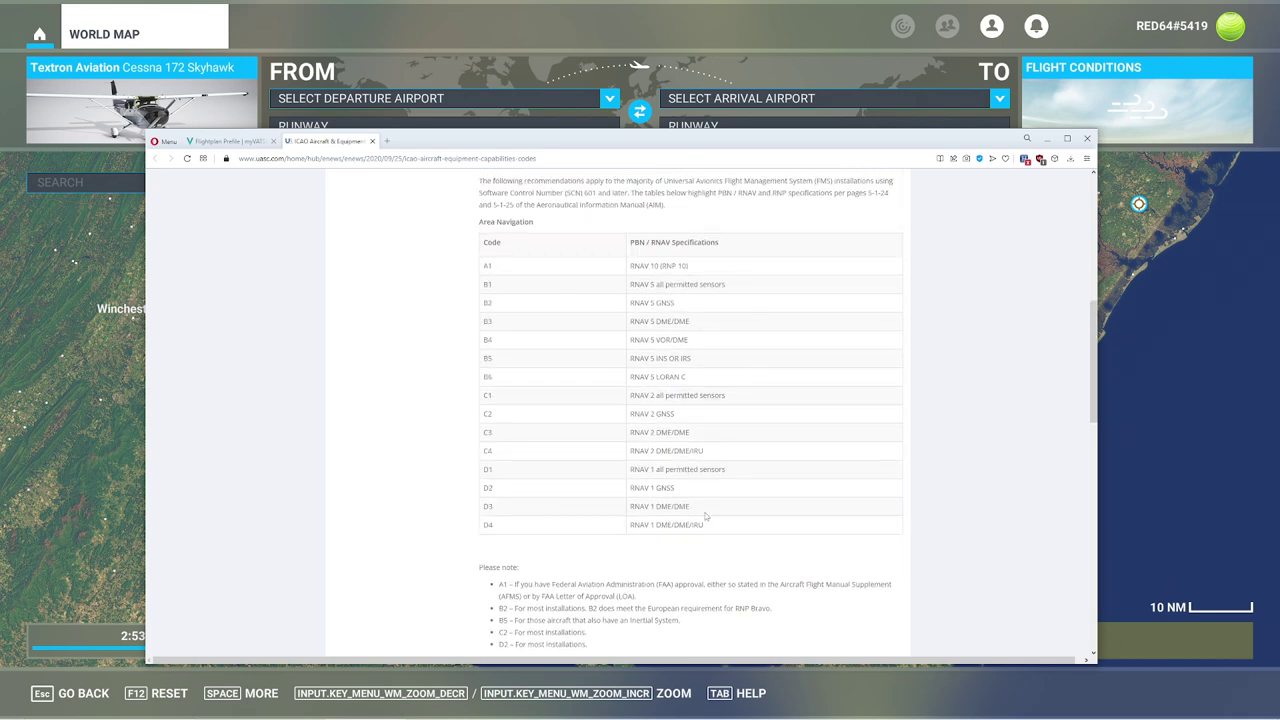
scroll(565, 403, "up", 1)
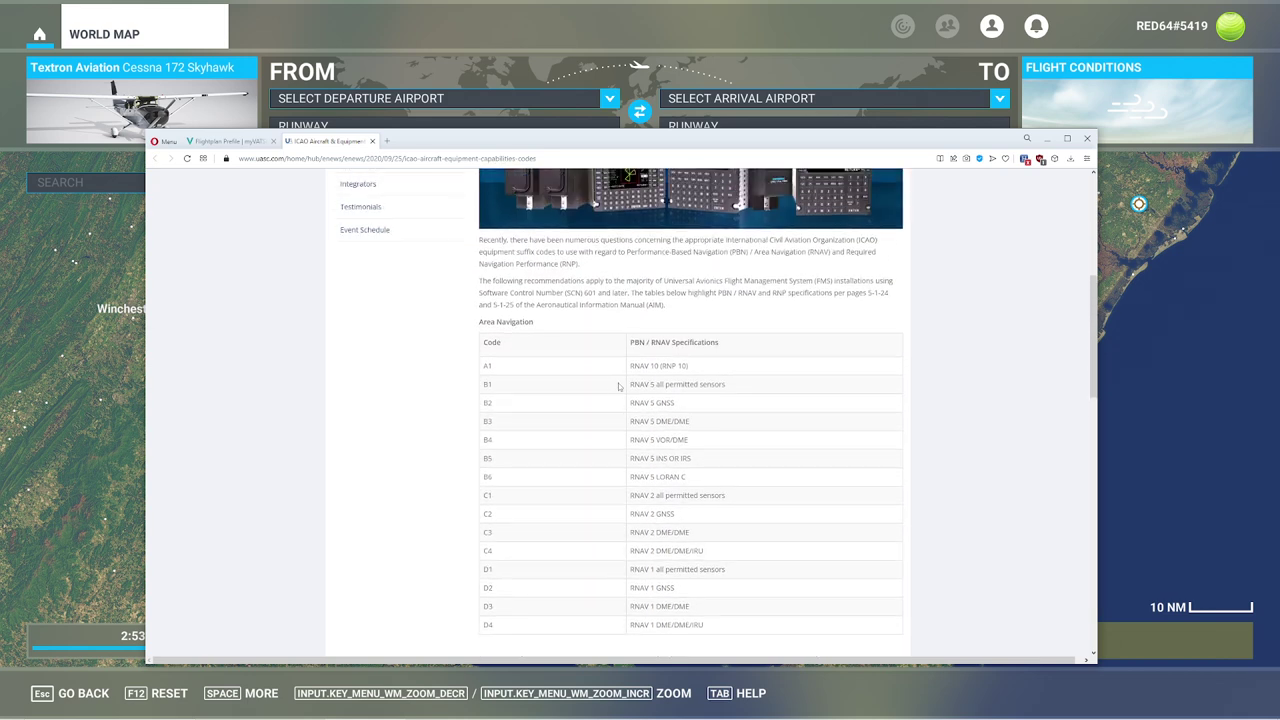
scroll(615, 403, "down", 1)
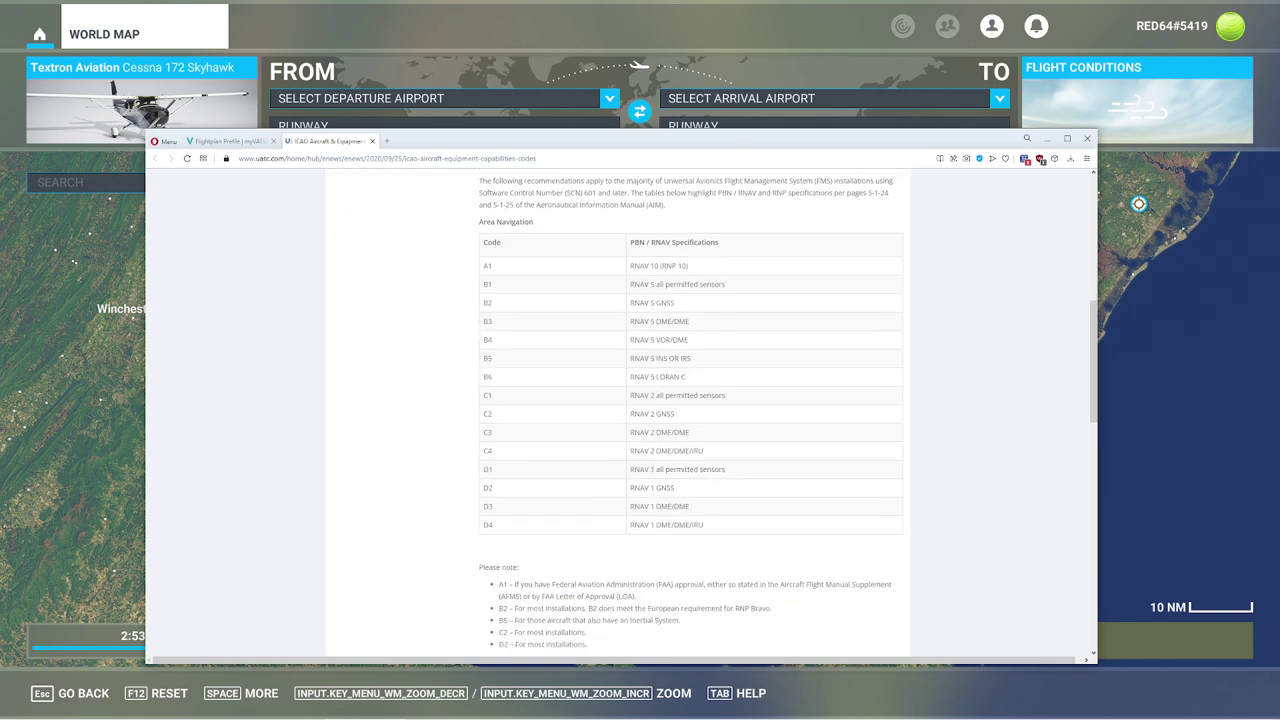
Bring up Wikipedia's Equipment codes list and review the D (DME) code.
key("alt+Left")
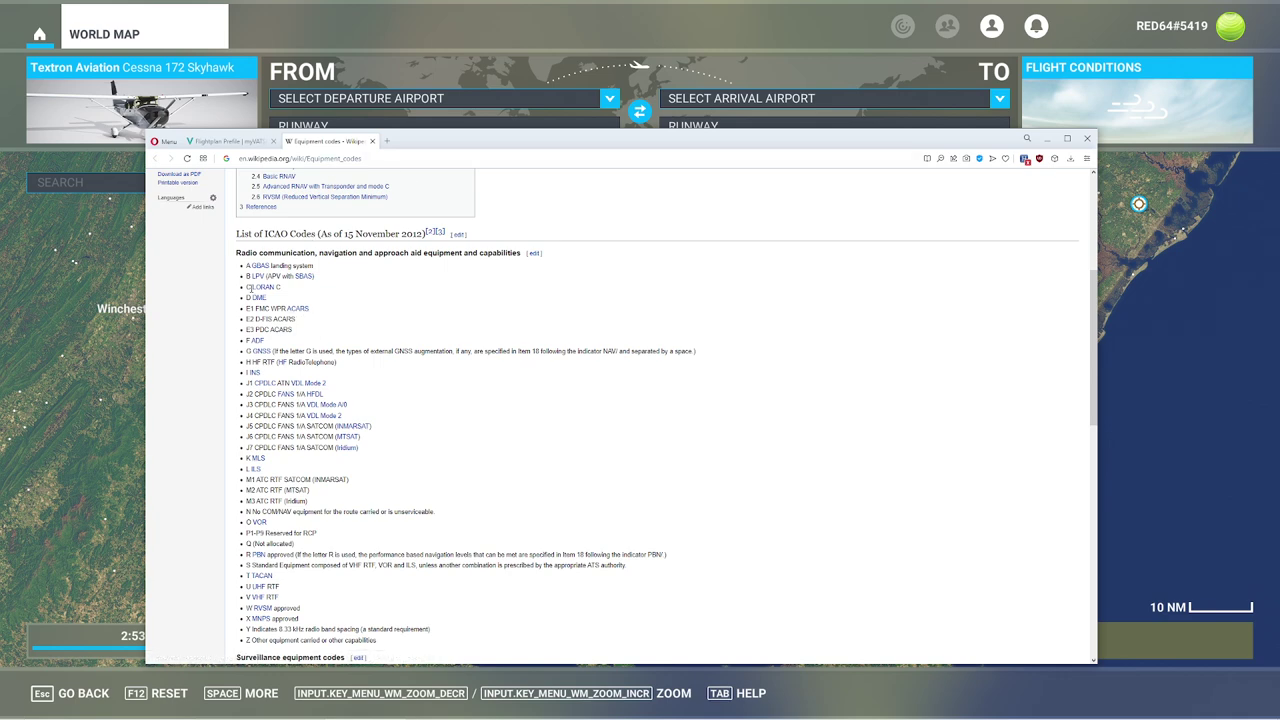
left_click_drag(452, 151, 627, 85)
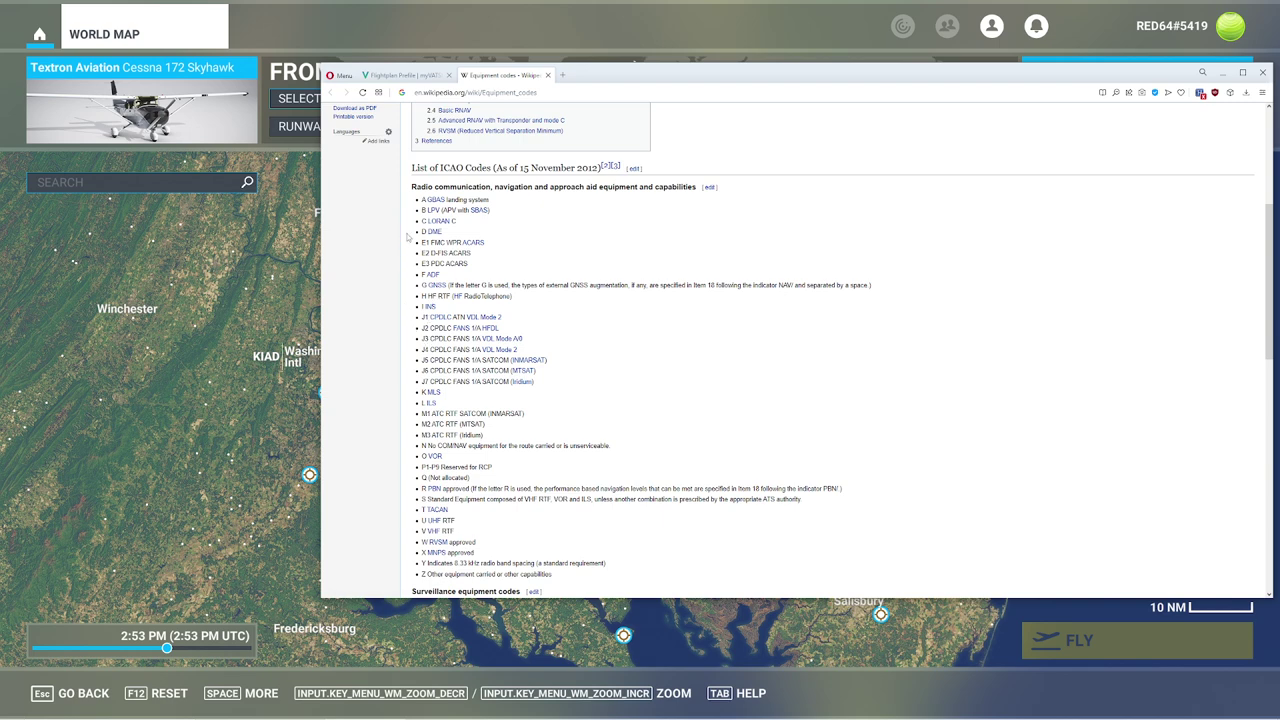
left_click_drag(428, 232, 420, 232)
left_click(423, 231)
mouse_move(431, 290)
Read the S Standard Equipment description, including its VHF RTF part.
scroll(598, 315, "down", 3)
left_click_drag(418, 300, 610, 299)
left_click(596, 298)
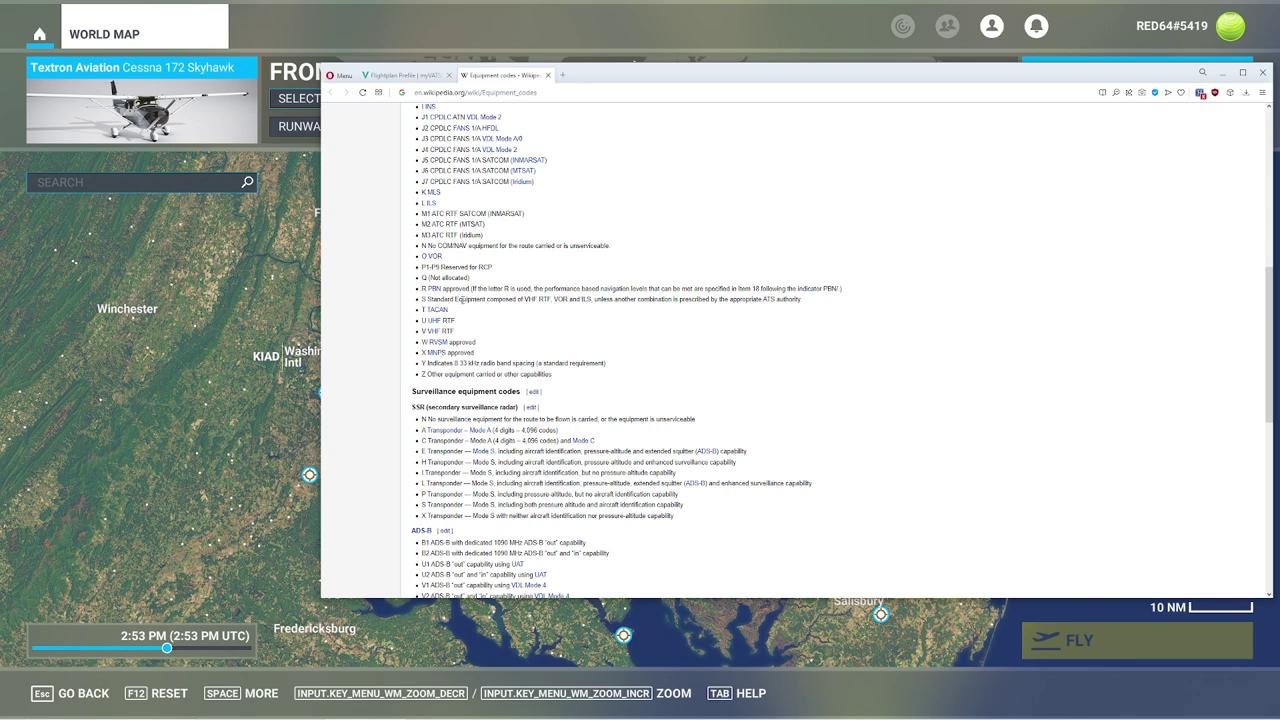
left_click_drag(462, 299, 590, 299)
left_click_drag(485, 299, 621, 299)
left_click(514, 321)
left_click_drag(441, 299, 616, 299)
left_click_drag(518, 299, 548, 299)
left_click(553, 302)
scroll(463, 299, "up", 3)
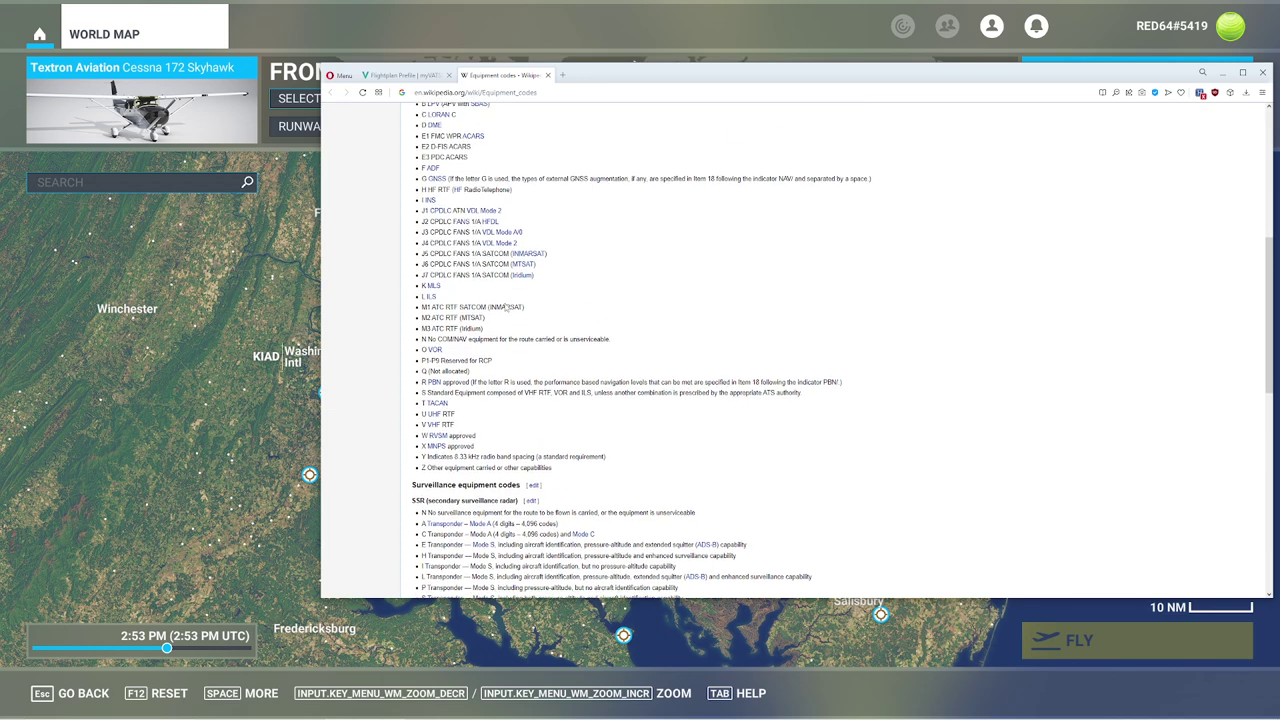
Begin the flight plan's Equipment (ICAO/FAA) entry with S.
left_click(400, 75)
left_click(538, 229)
type("SG")
key("BackSpace")
Pick SABDGR from the Equipment autocomplete and compare it against the Wikipedia code list.
left_click(478, 257)
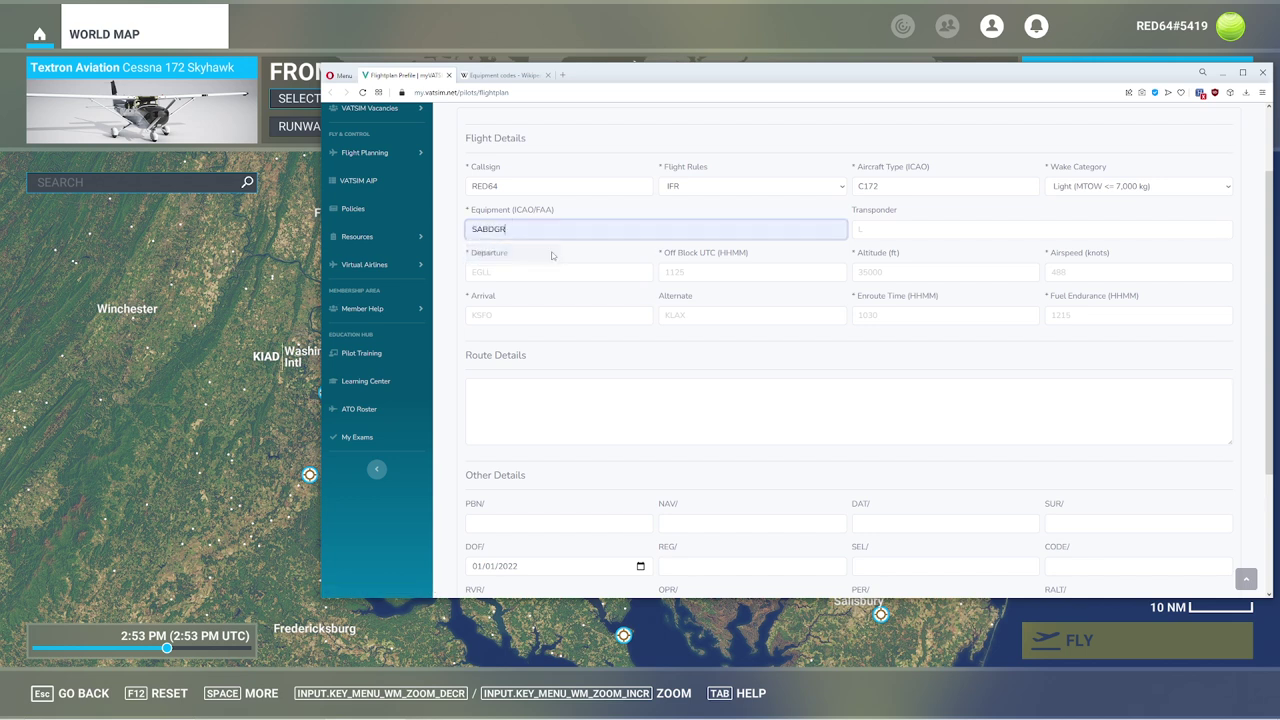
left_click_drag(475, 231, 471, 230)
left_click(500, 75)
scroll(380, 286, "up", 5)
scroll(380, 286, "down", 1)
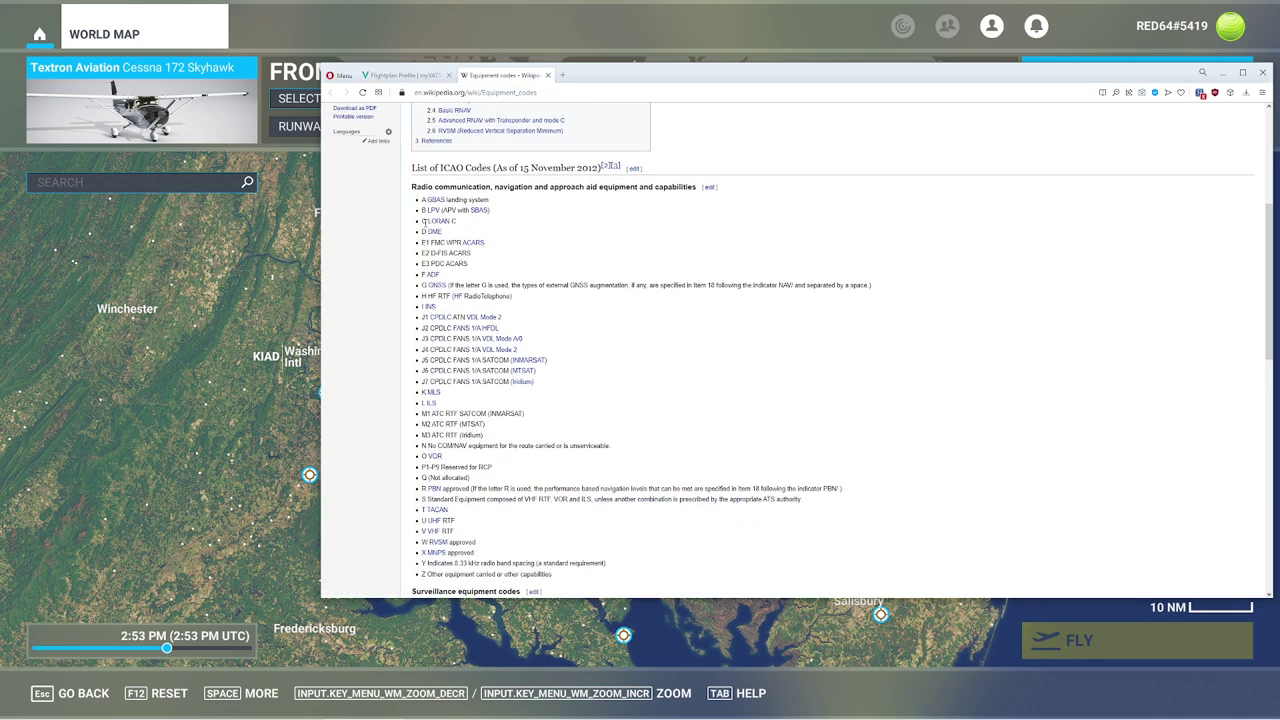
left_click(400, 76)
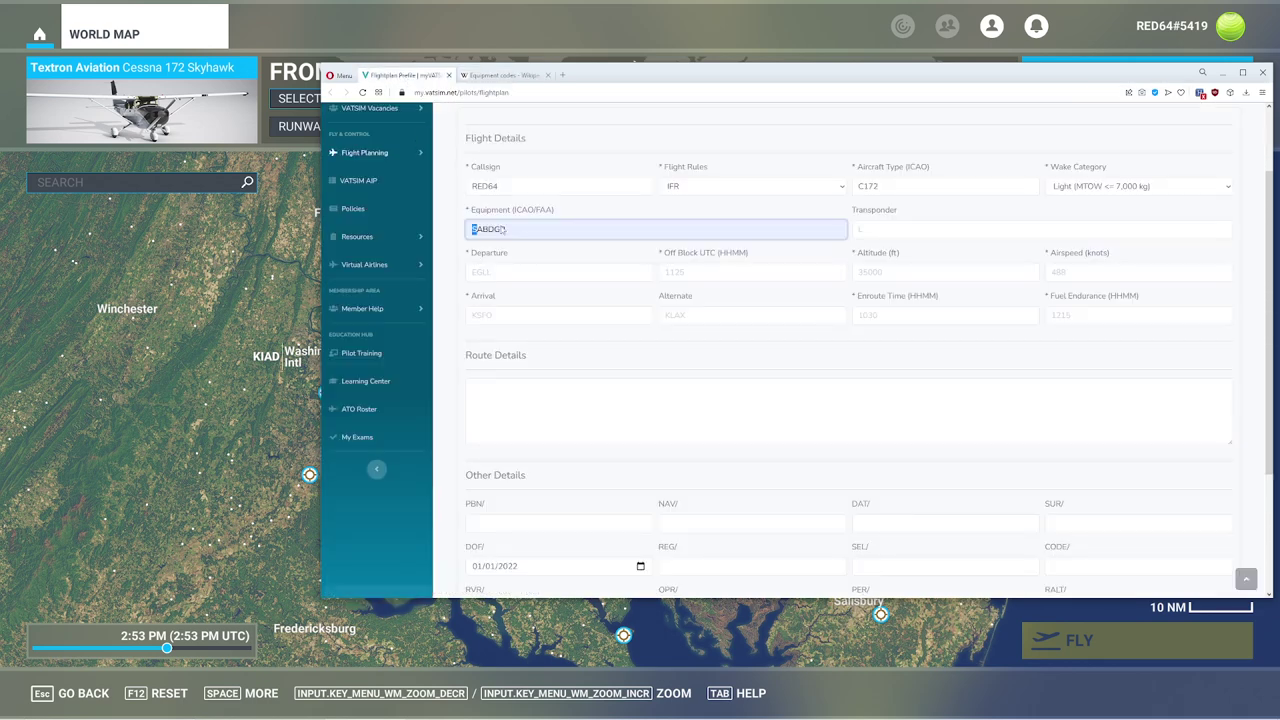
left_click(500, 75)
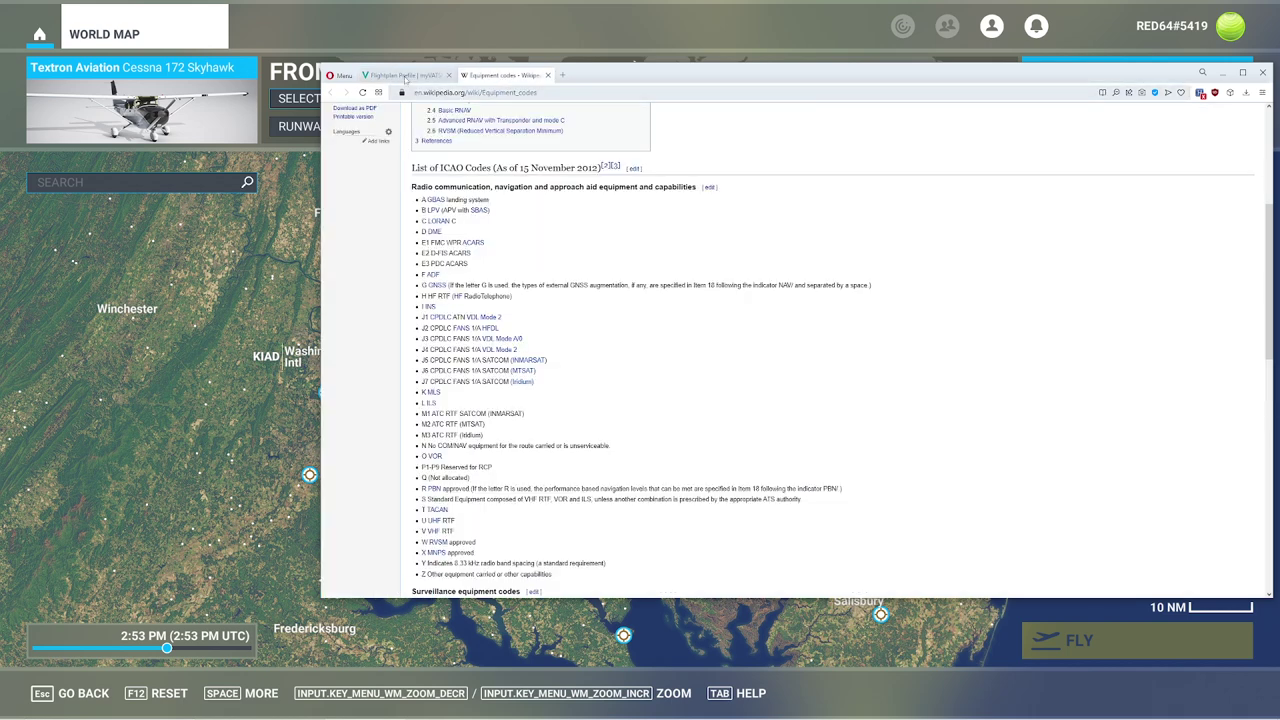
left_click(400, 76)
left_click(500, 75)
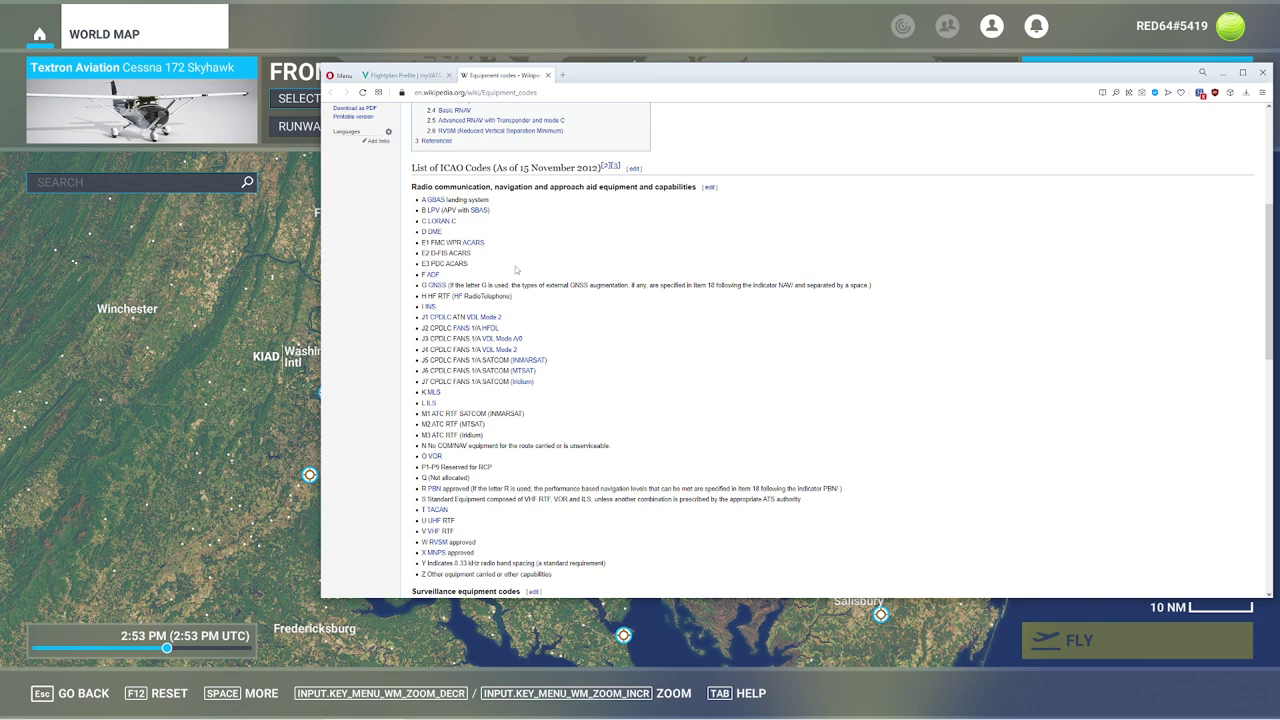
Scroll through Wikipedia's surveillance equipment codes.
scroll(526, 462, "down", 1)
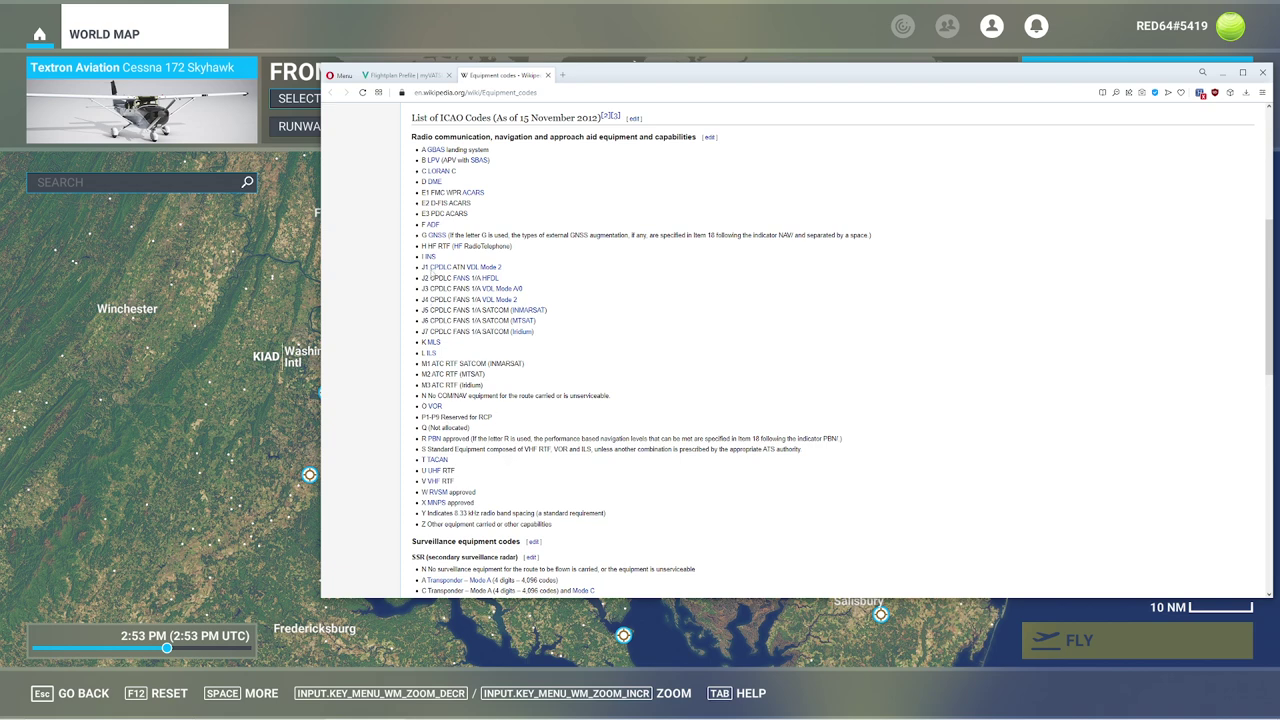
scroll(449, 352, "down", 1)
scroll(449, 352, "down", 3)
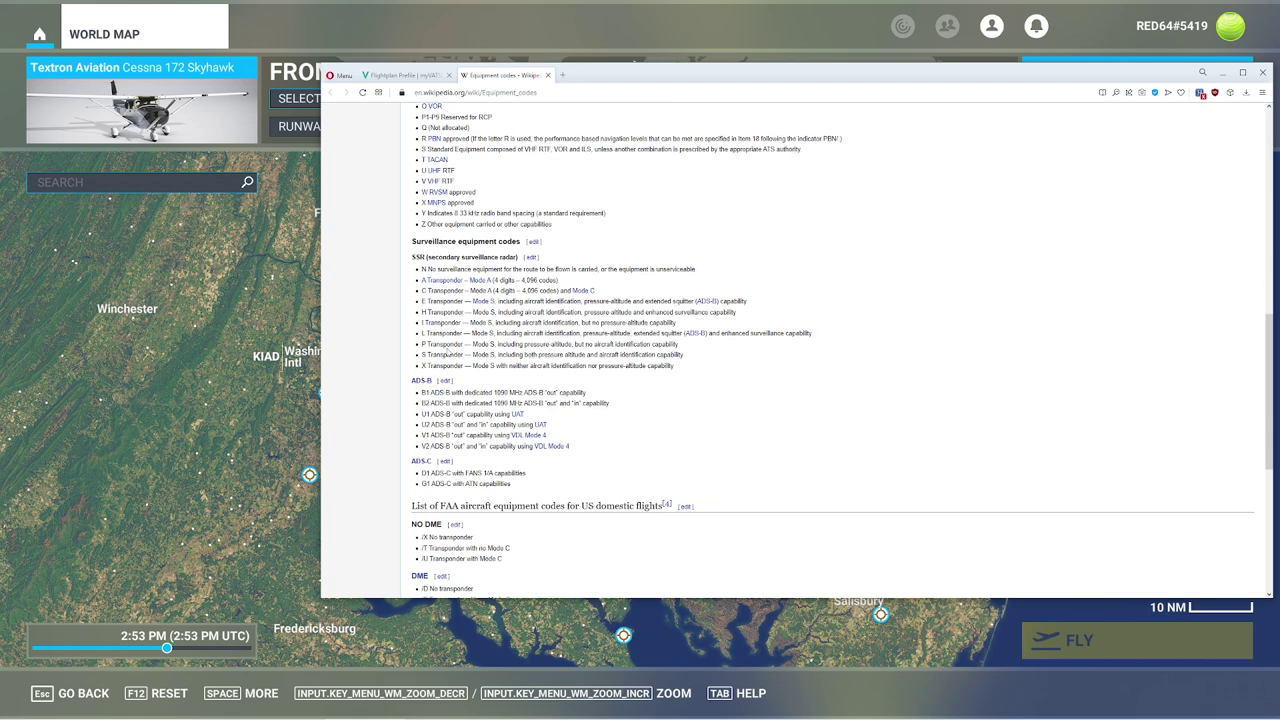
scroll(419, 362, "down", 1)
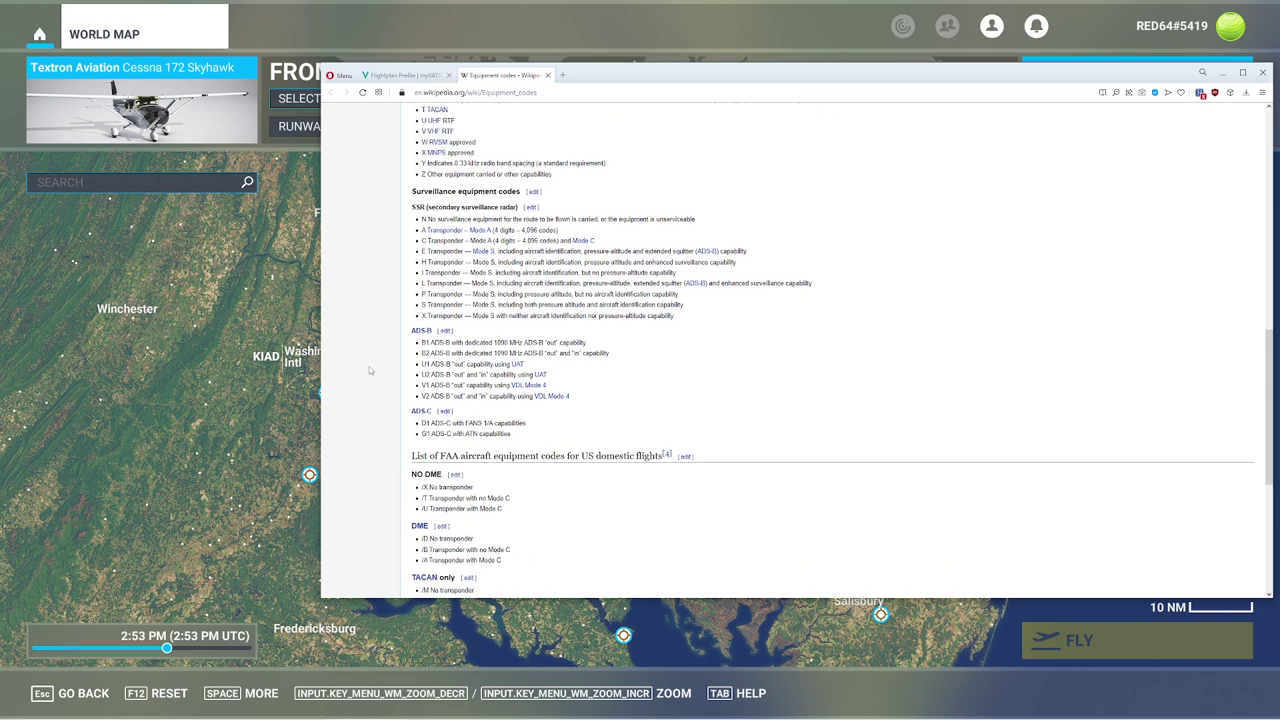
scroll(393, 382, "up", 4)
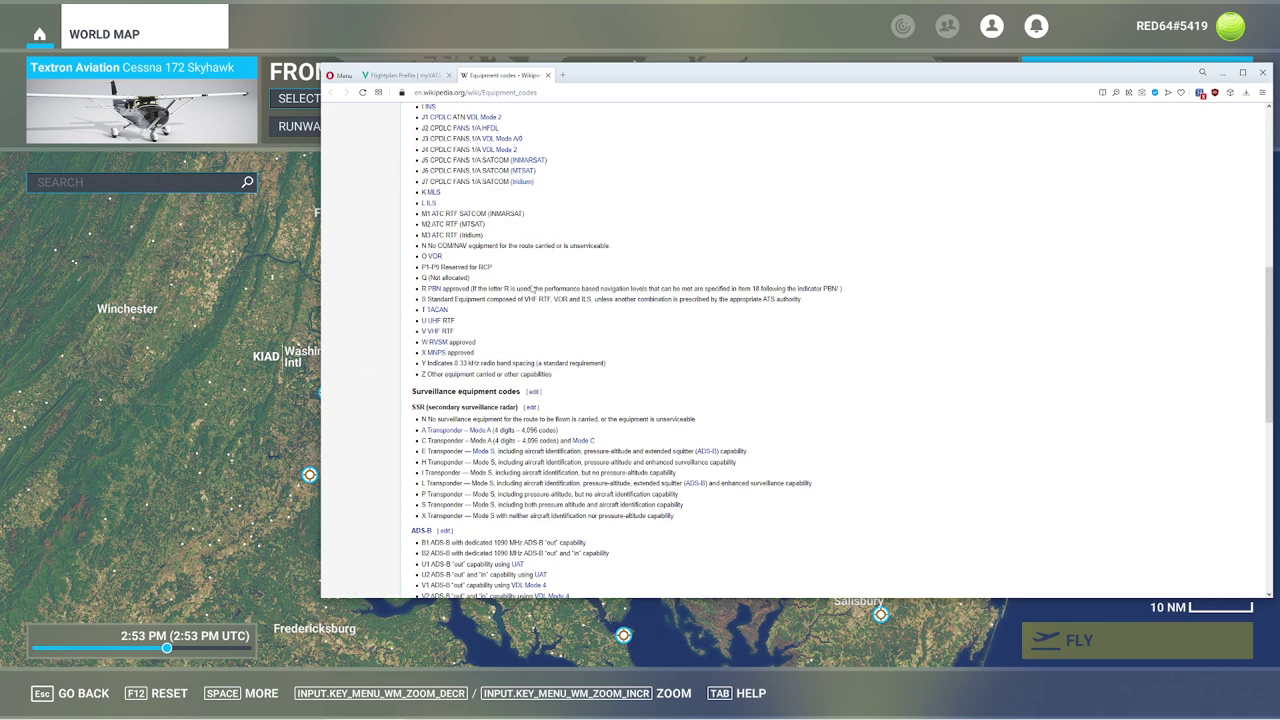
scroll(531, 288, "up", 5)
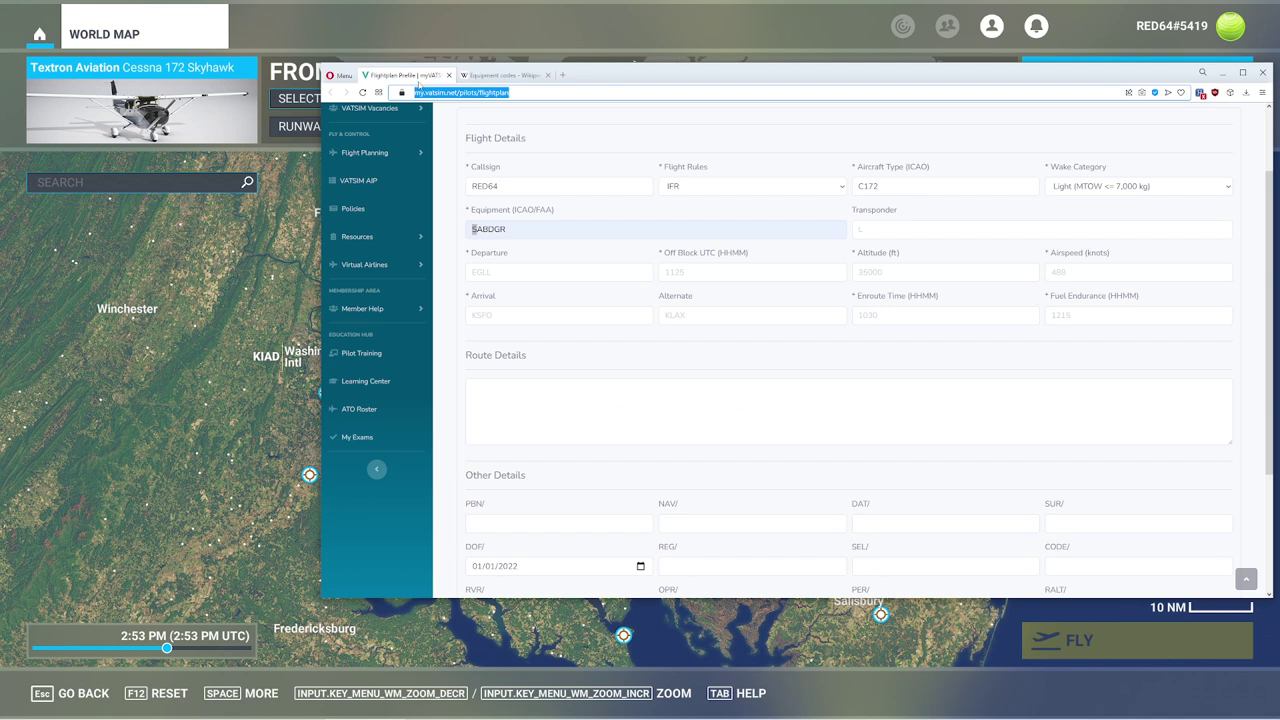
Replace the Equipment (ICAO/FAA) entry SABDGR with SG.
key("ctrl+Tab")
double_click(514, 229)
type("SG")
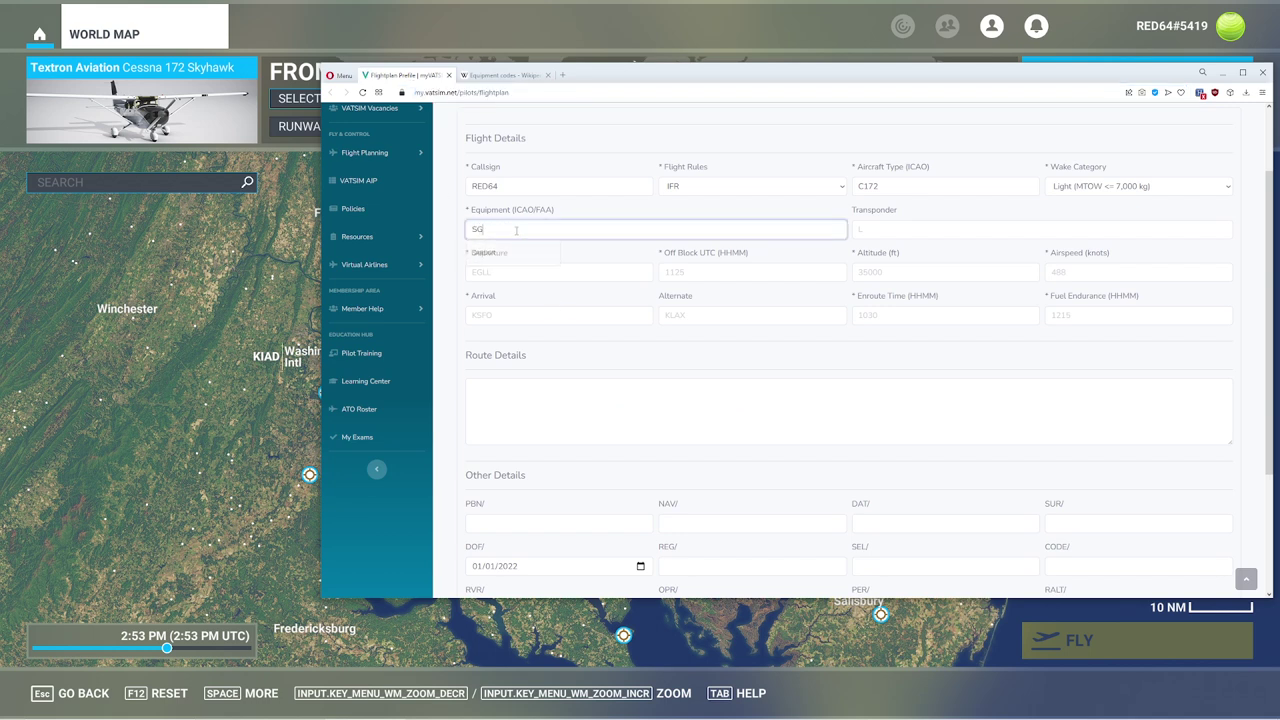
left_click(581, 261)
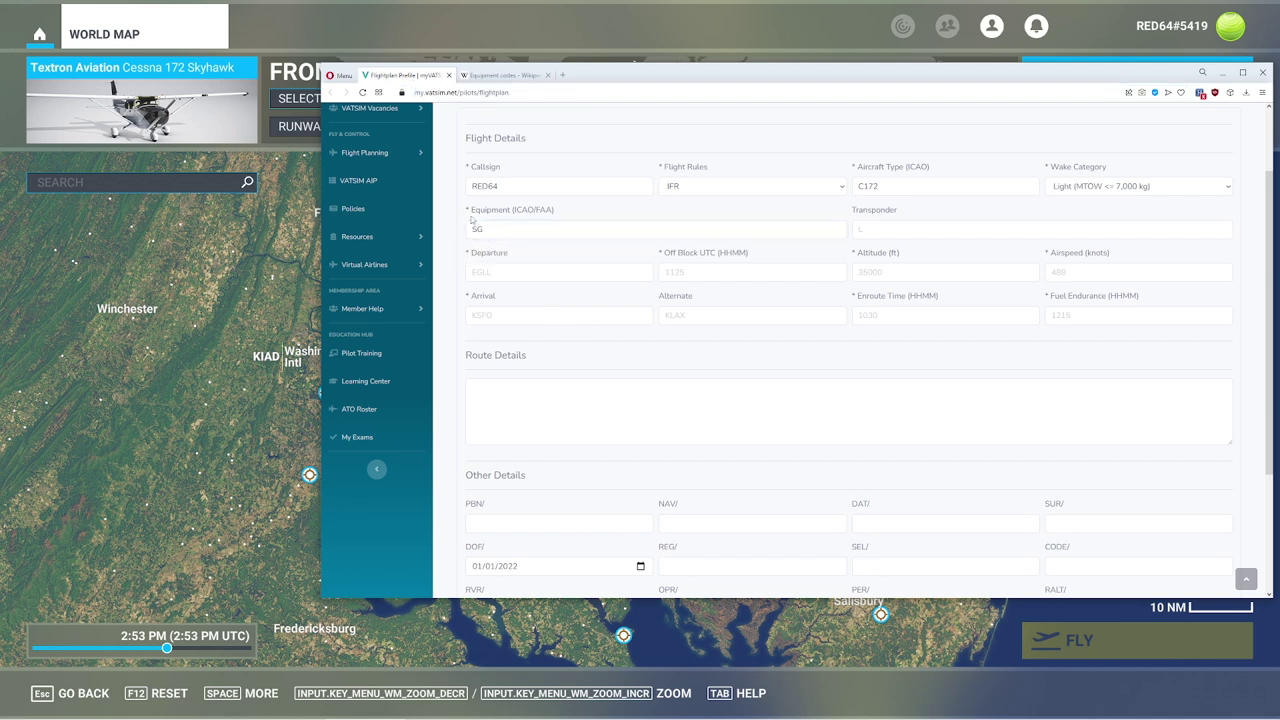
left_click(476, 232)
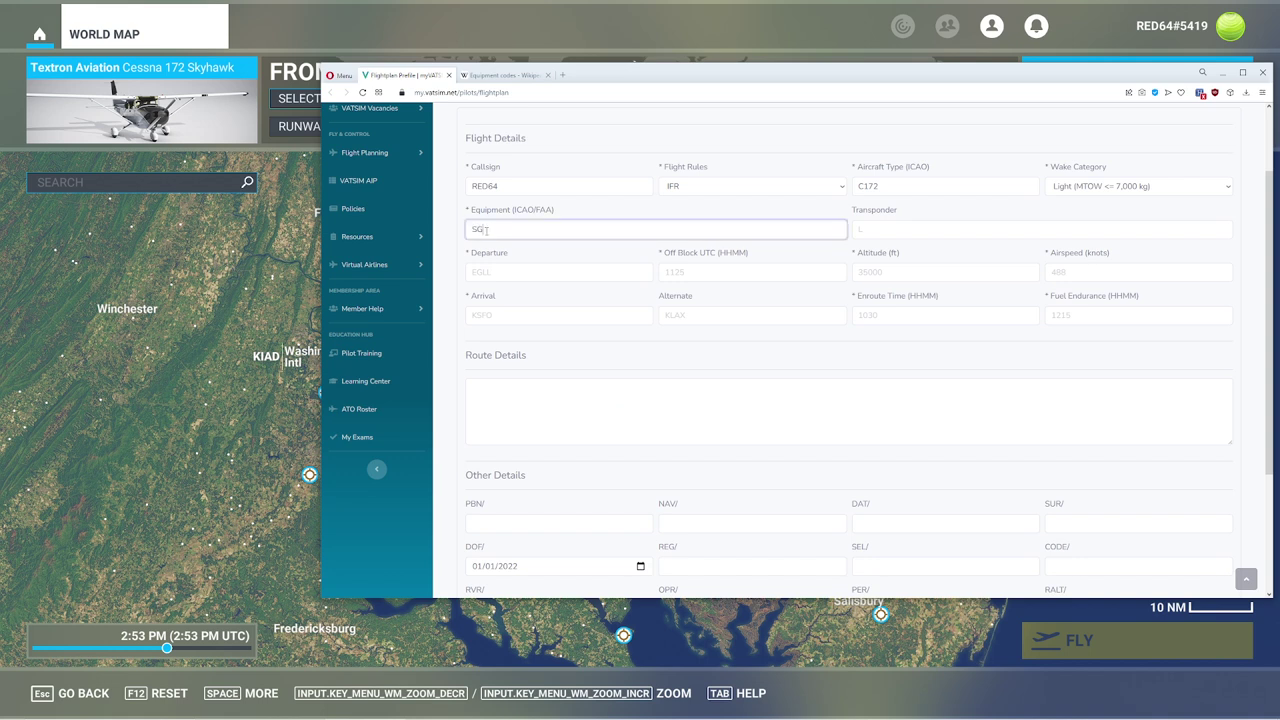
left_click(499, 248)
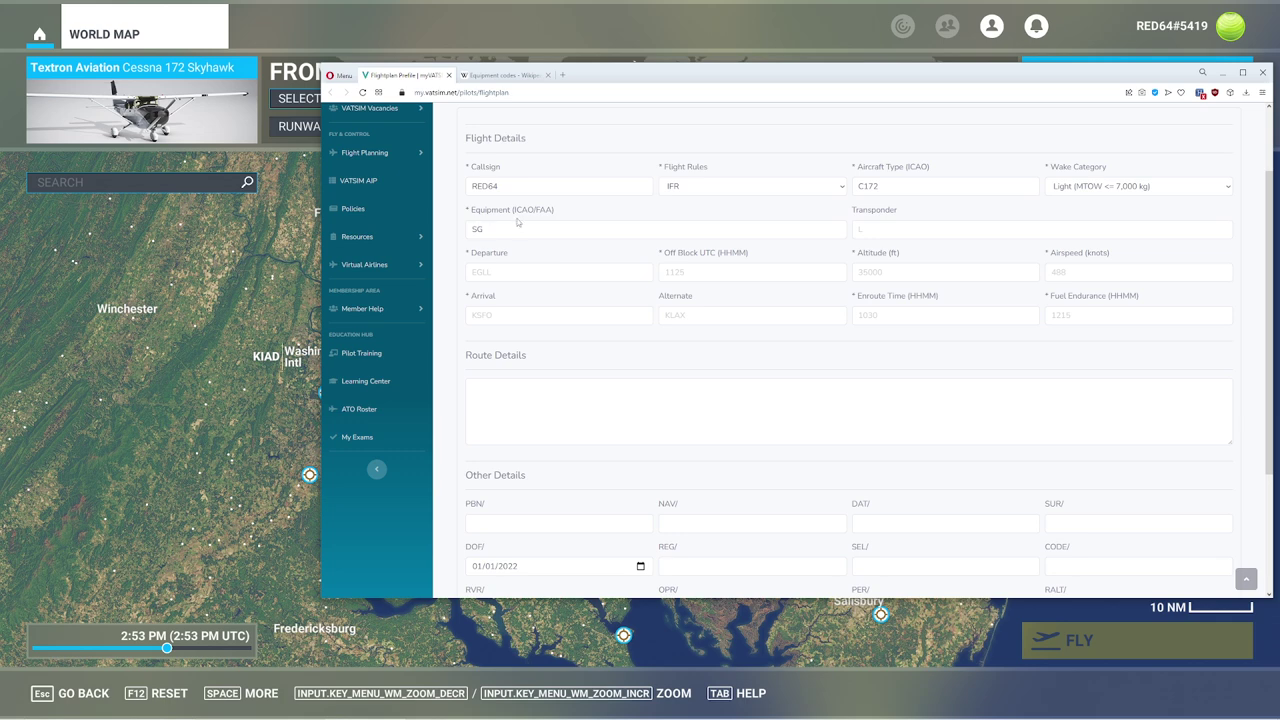
Look up the L Mode S code on the equipment reference page and enter L as the transponder.
left_click_drag(912, 79, 805, 86)
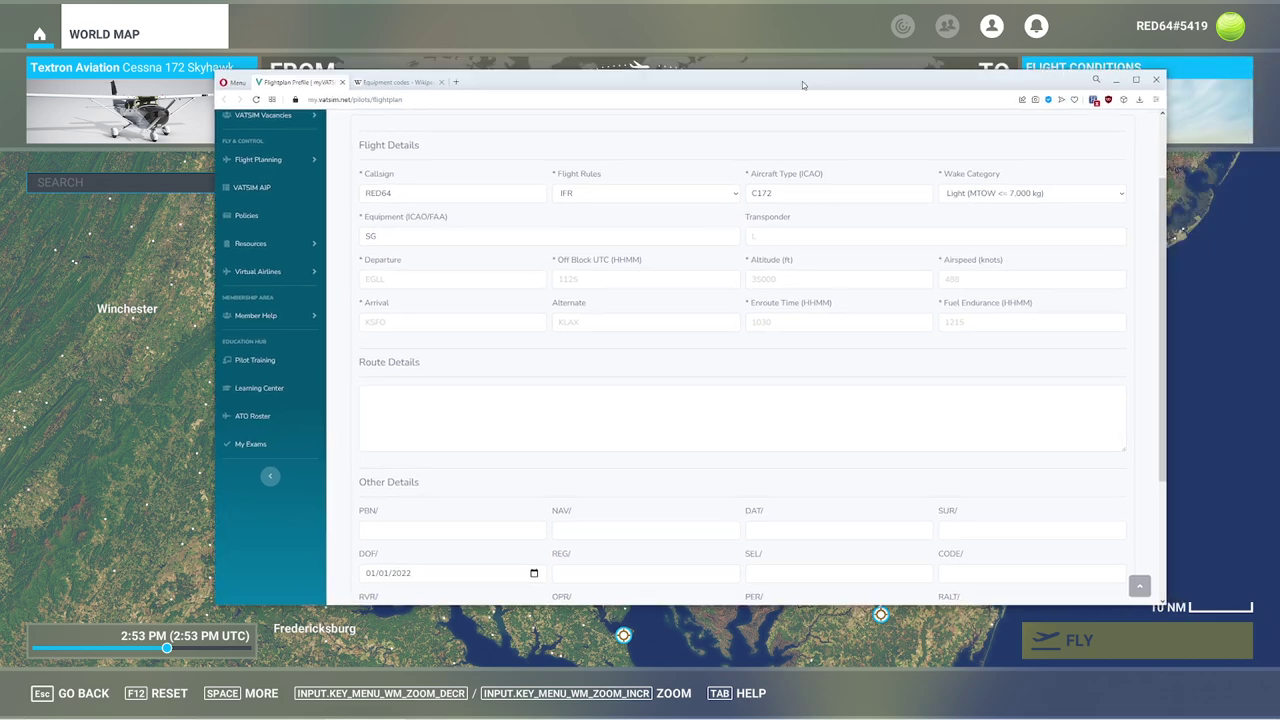
left_click(778, 226)
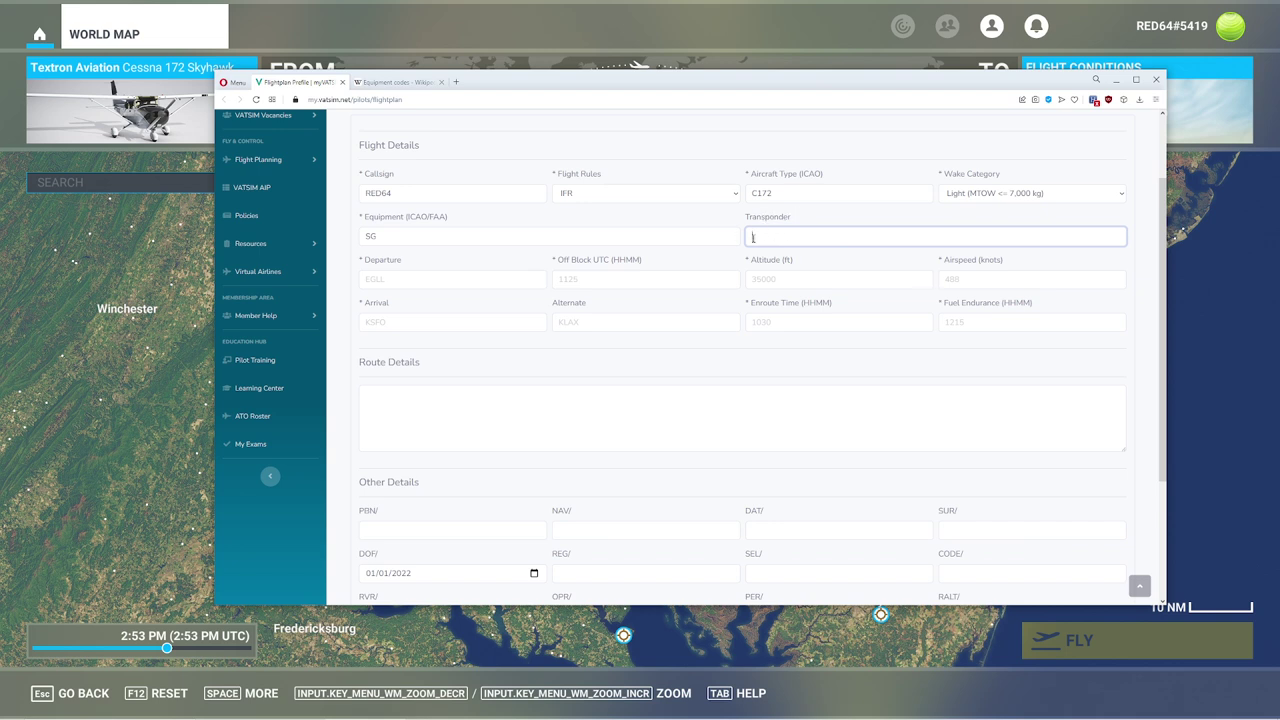
left_click(410, 84)
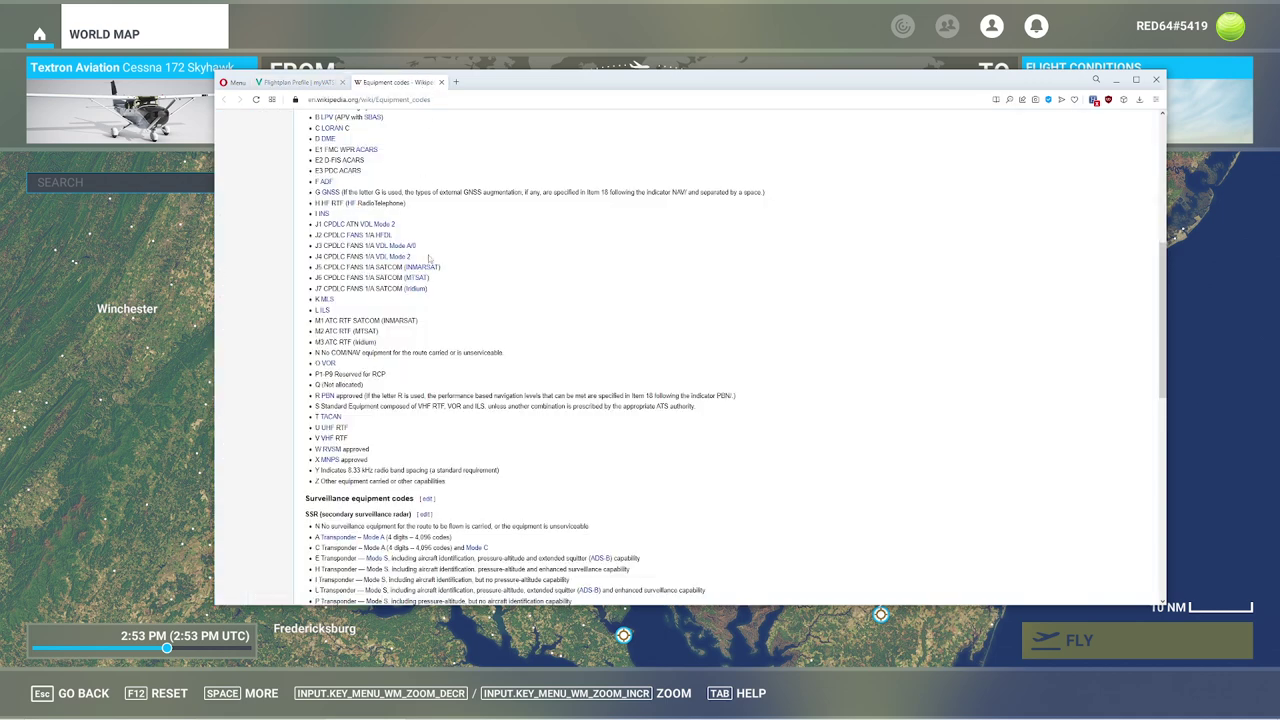
scroll(432, 316, "down", 5)
scroll(430, 314, "up", 2)
right_click(428, 311)
left_click(310, 227)
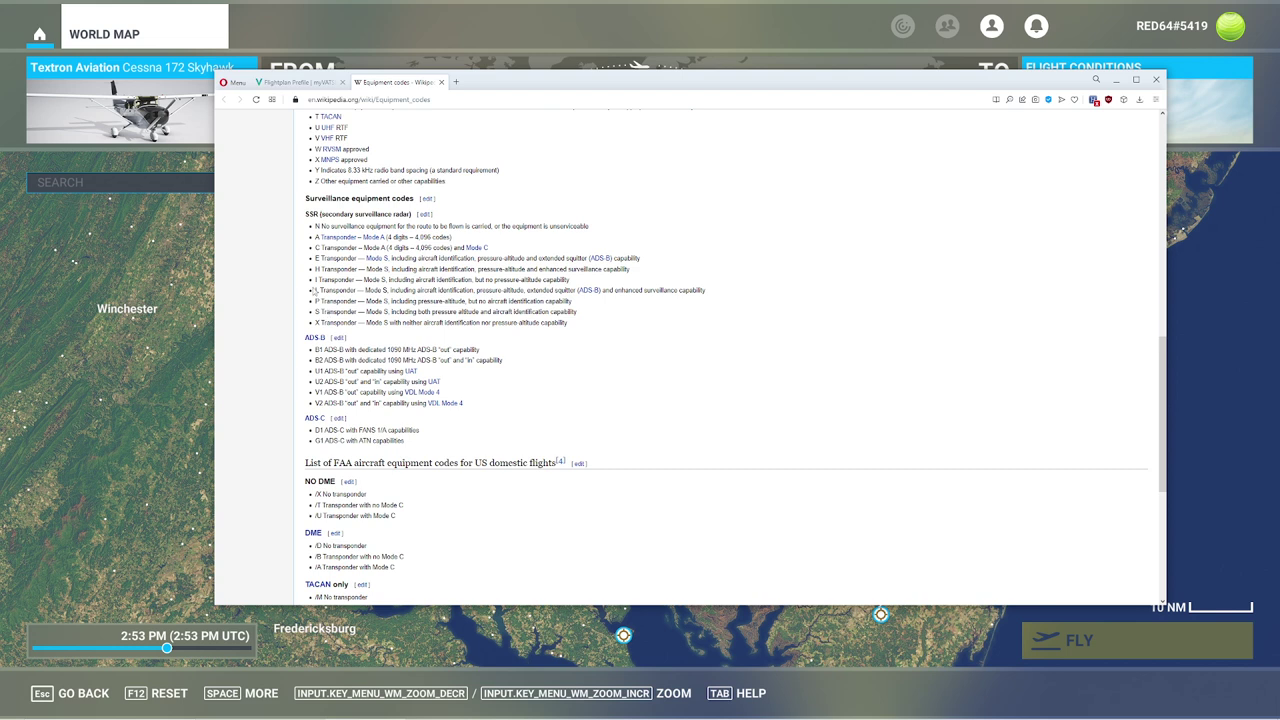
left_click_drag(314, 290, 738, 292)
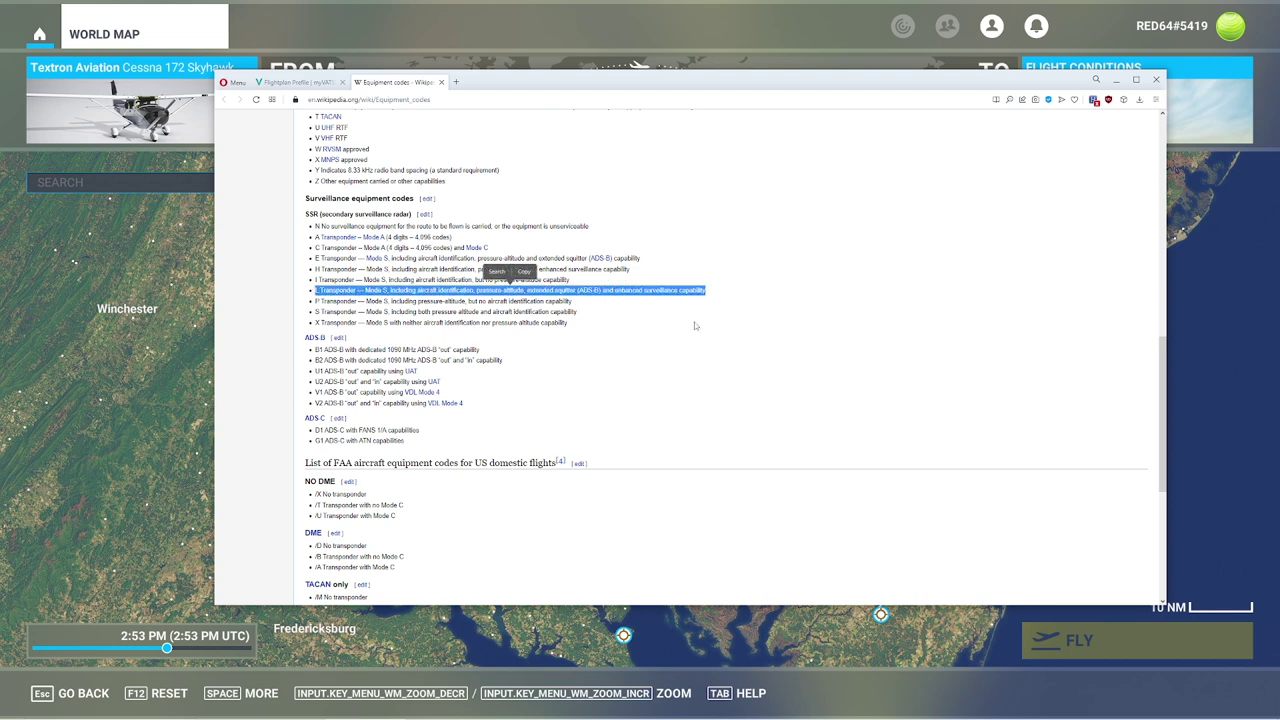
left_click(524, 271)
left_click(297, 82)
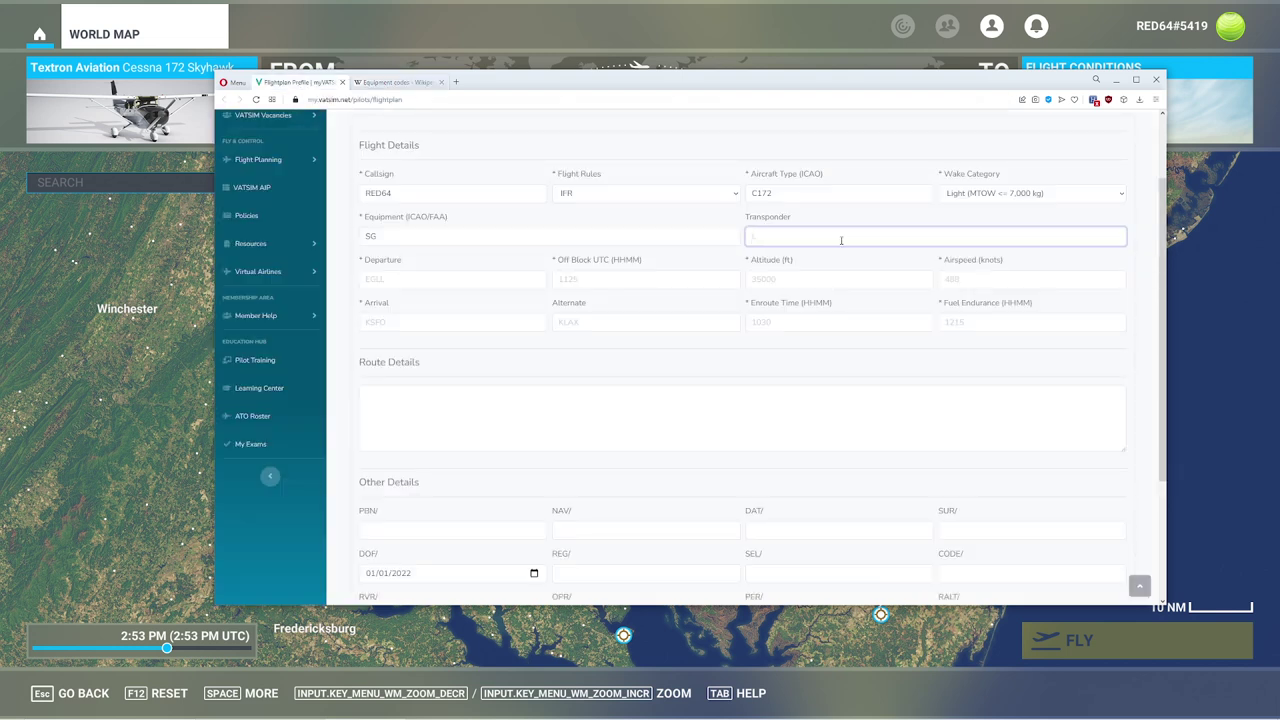
type("L")
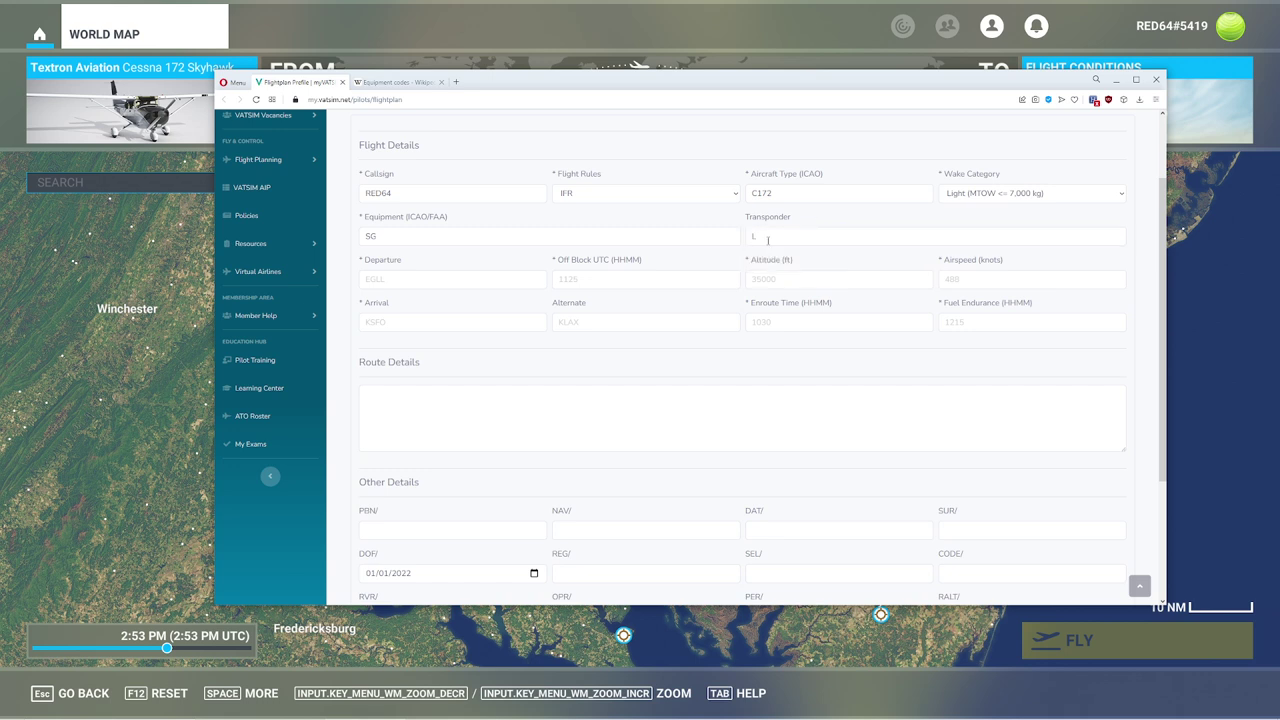
Open skyvector.com in a new browser tab.
left_click(415, 280)
key("ctrl+t")
type("skyvector")
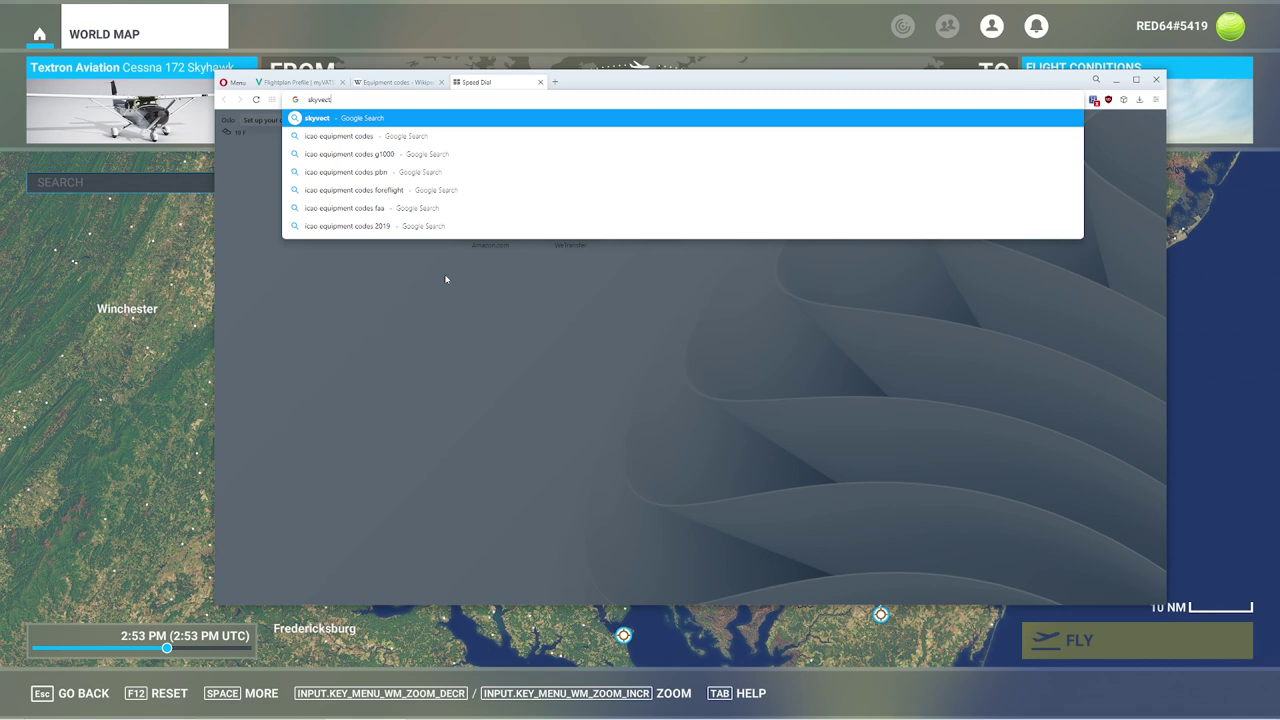
key("Return")
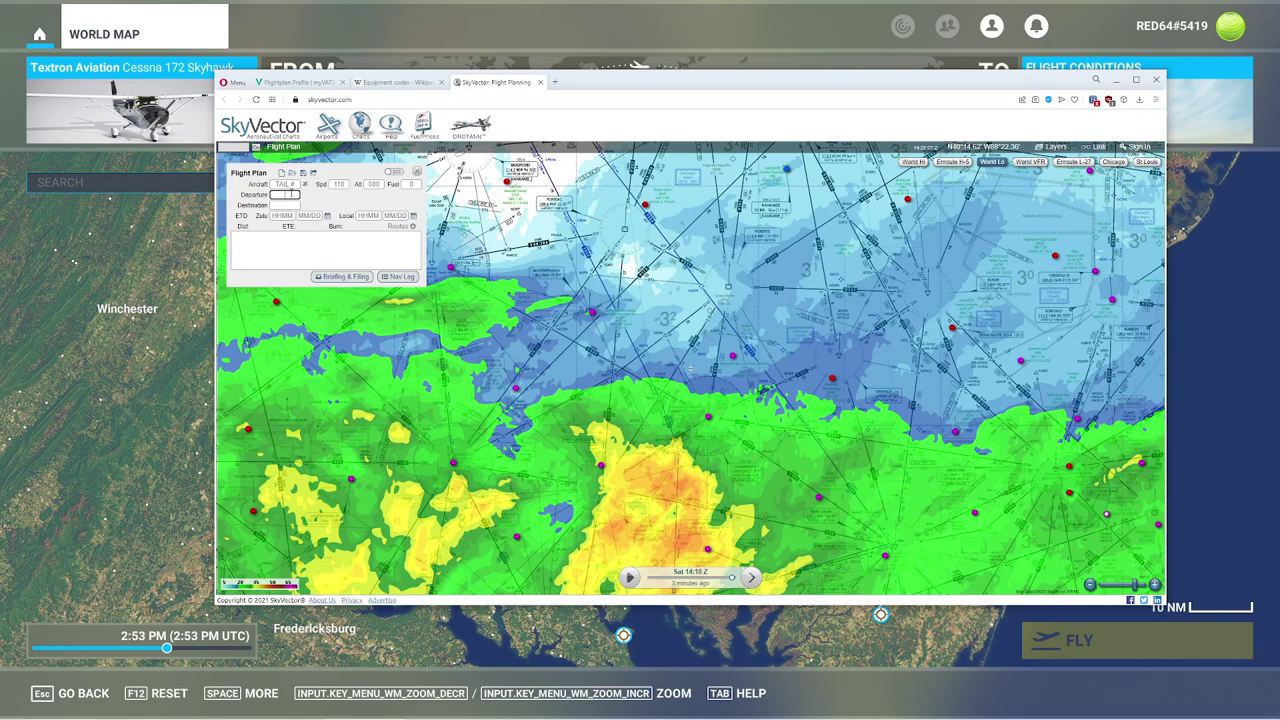
Enter KIAD as departure and KCLT as destination in SkyVector, replacing a mistaken KATL.
type("KIAD")
key("Tab")
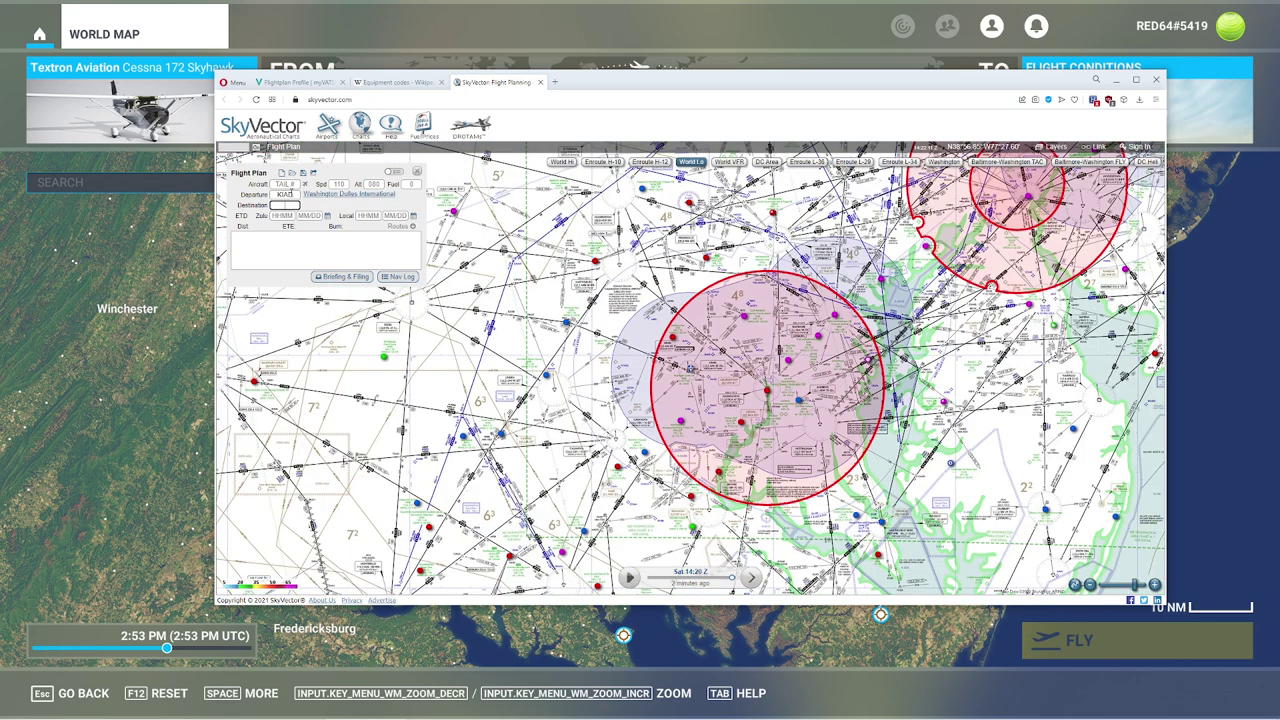
type("KATL")
key("Tab")
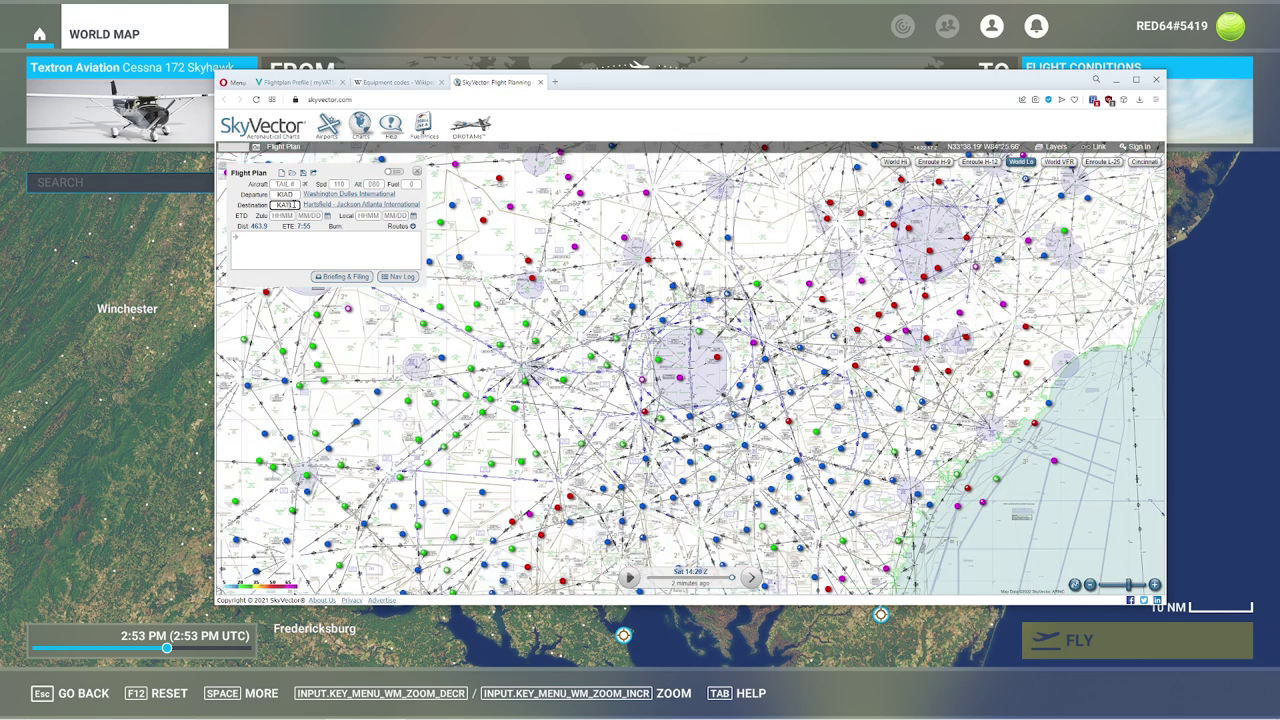
double_click(290, 204)
type("KCLT")
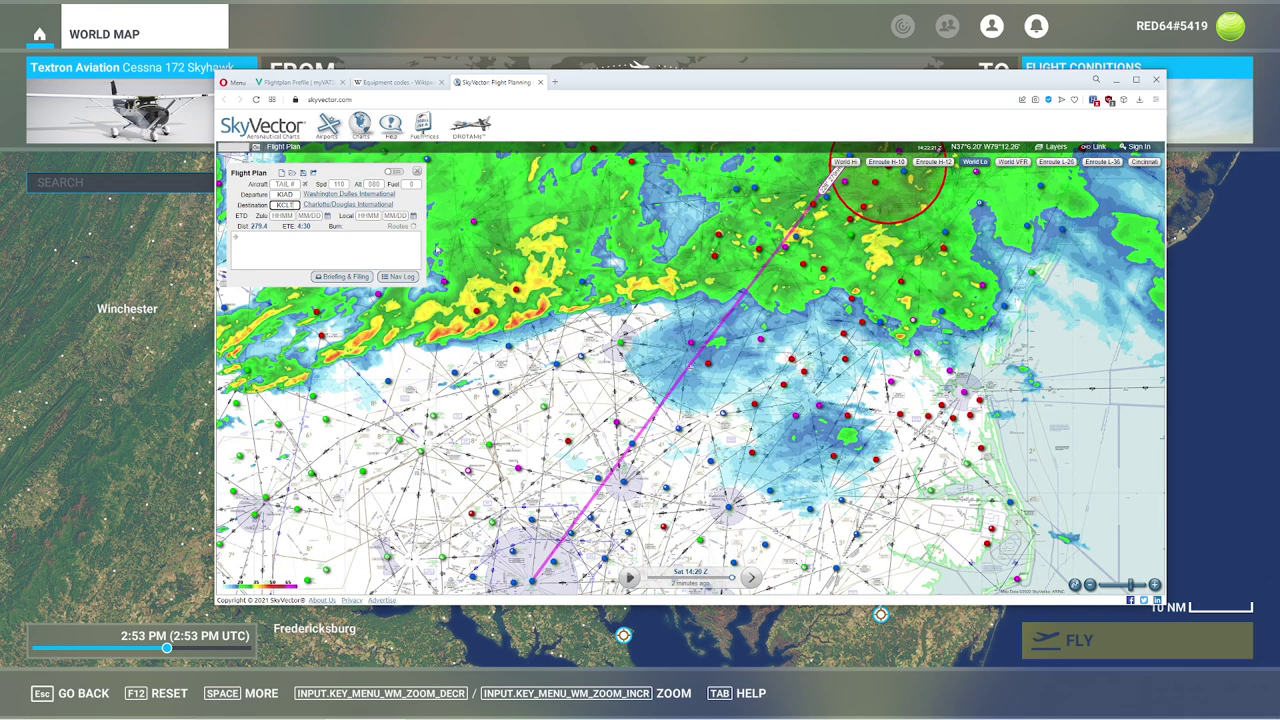
Set SkyVector's plan speed to 120 and altitude to 040, giving a 3:25 ETE.
mouse_move(300, 204)
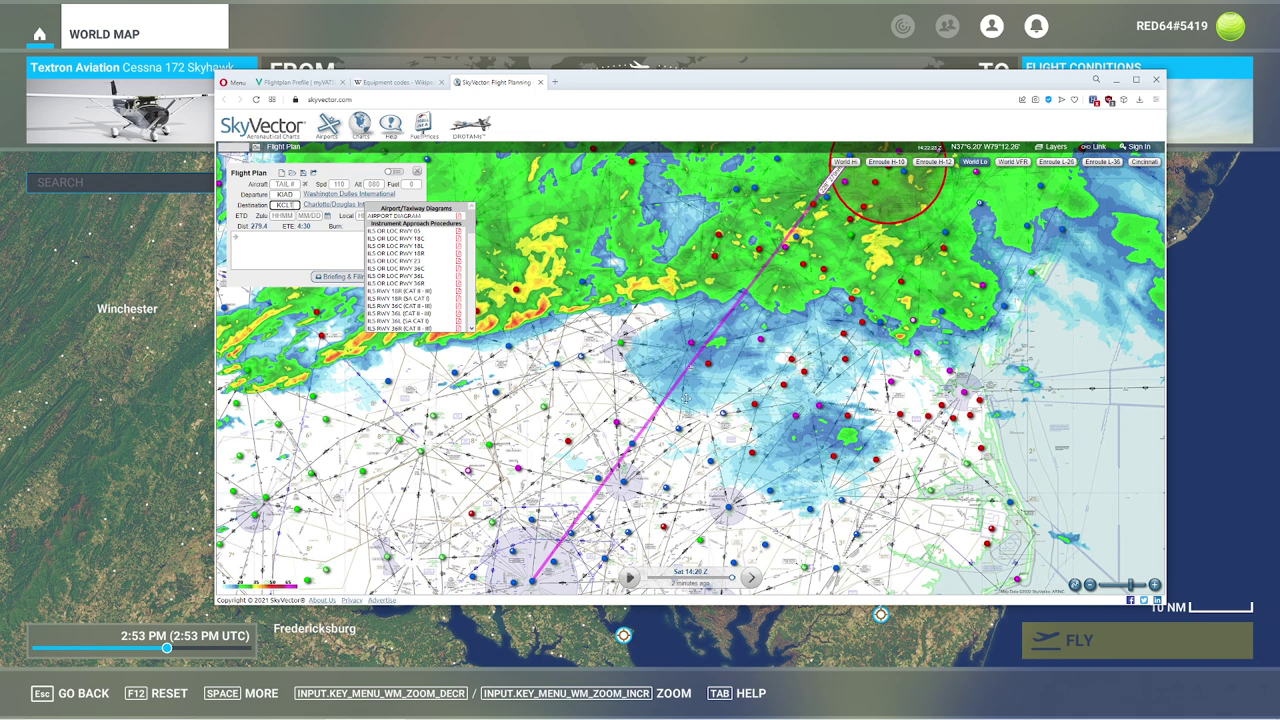
mouse_move(355, 194)
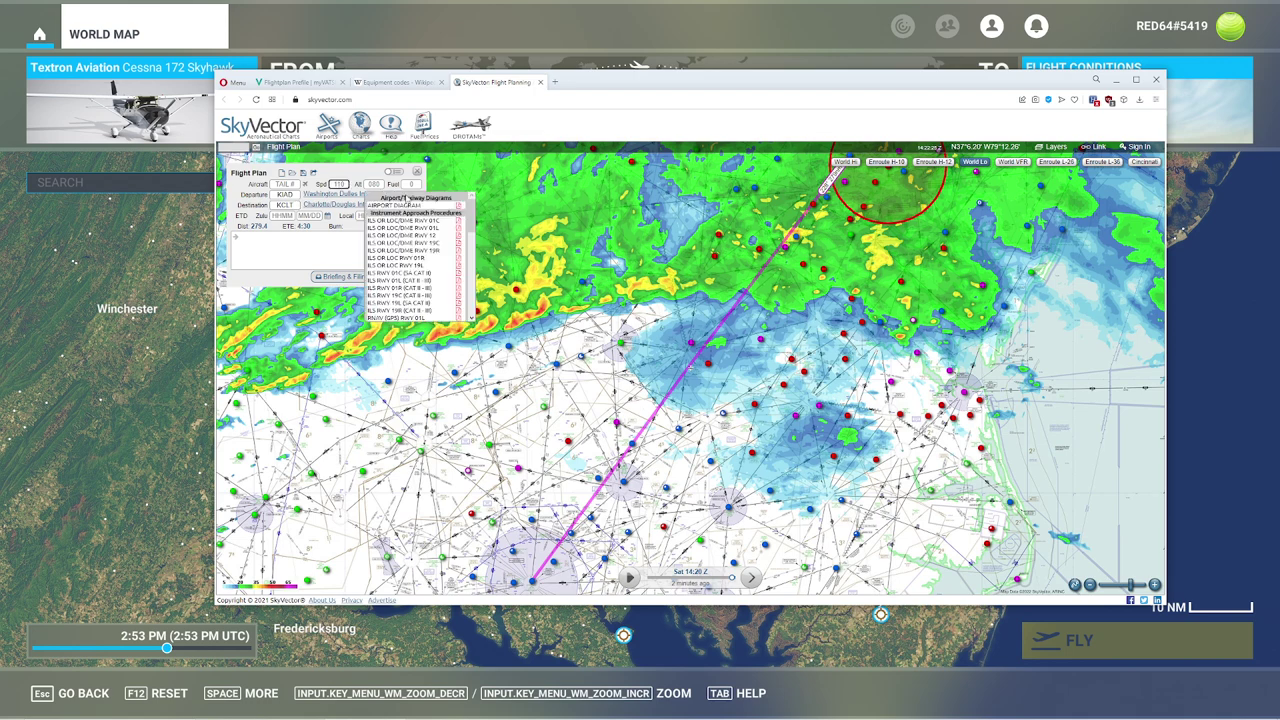
type("11")
type("20")
key("Tab")
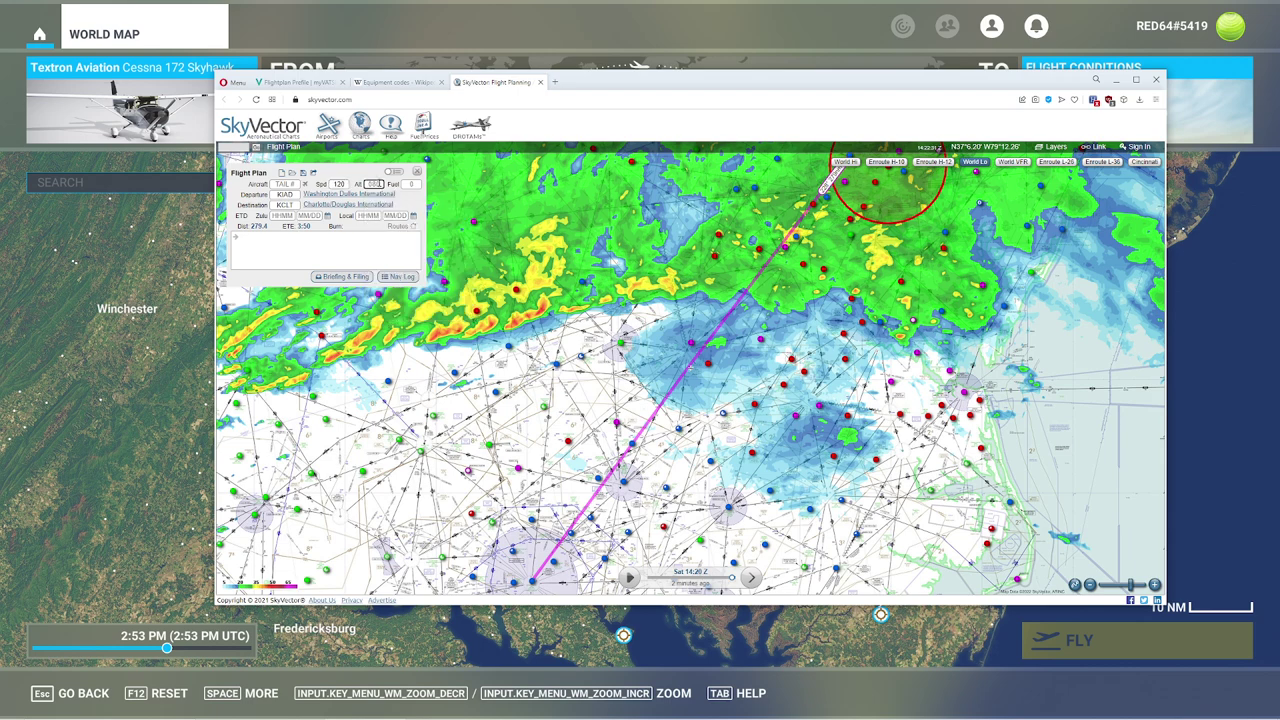
type("12")
type("00")
type("0")
key("BackSpace")
type("60")
key("BackSpace")
type("20")
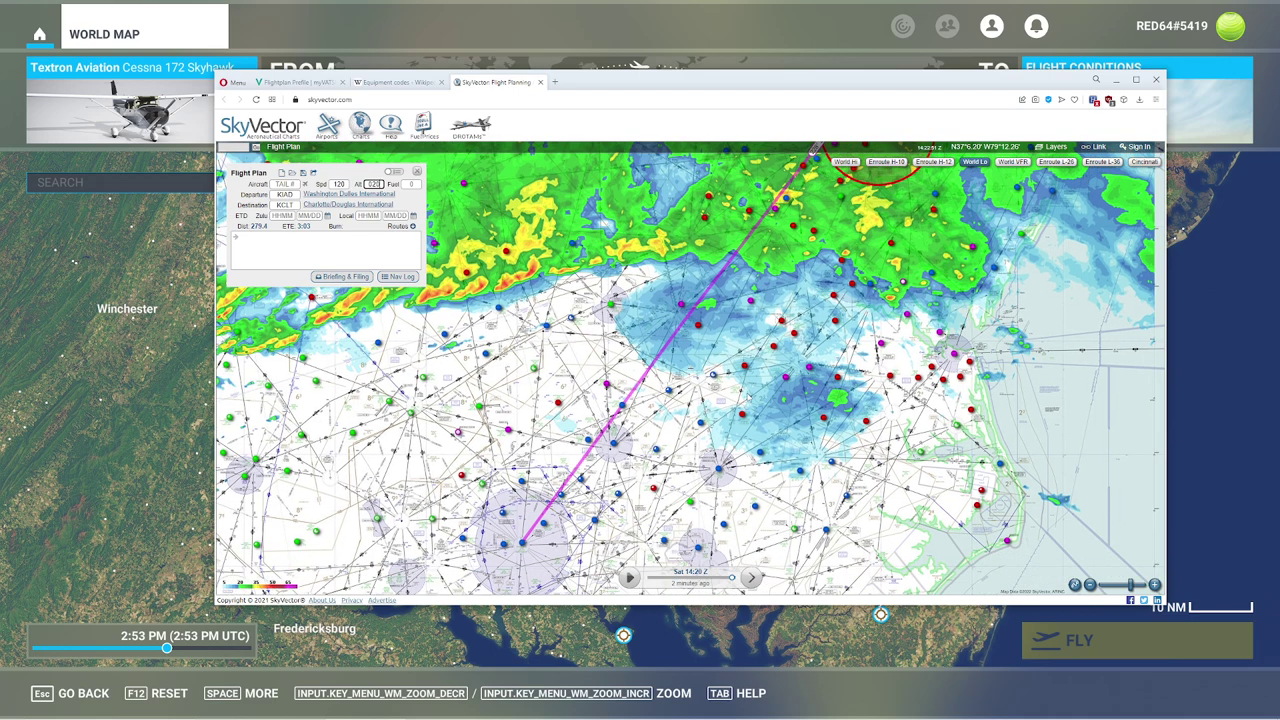
left_click_drag(772, 413, 762, 375)
left_click(364, 200)
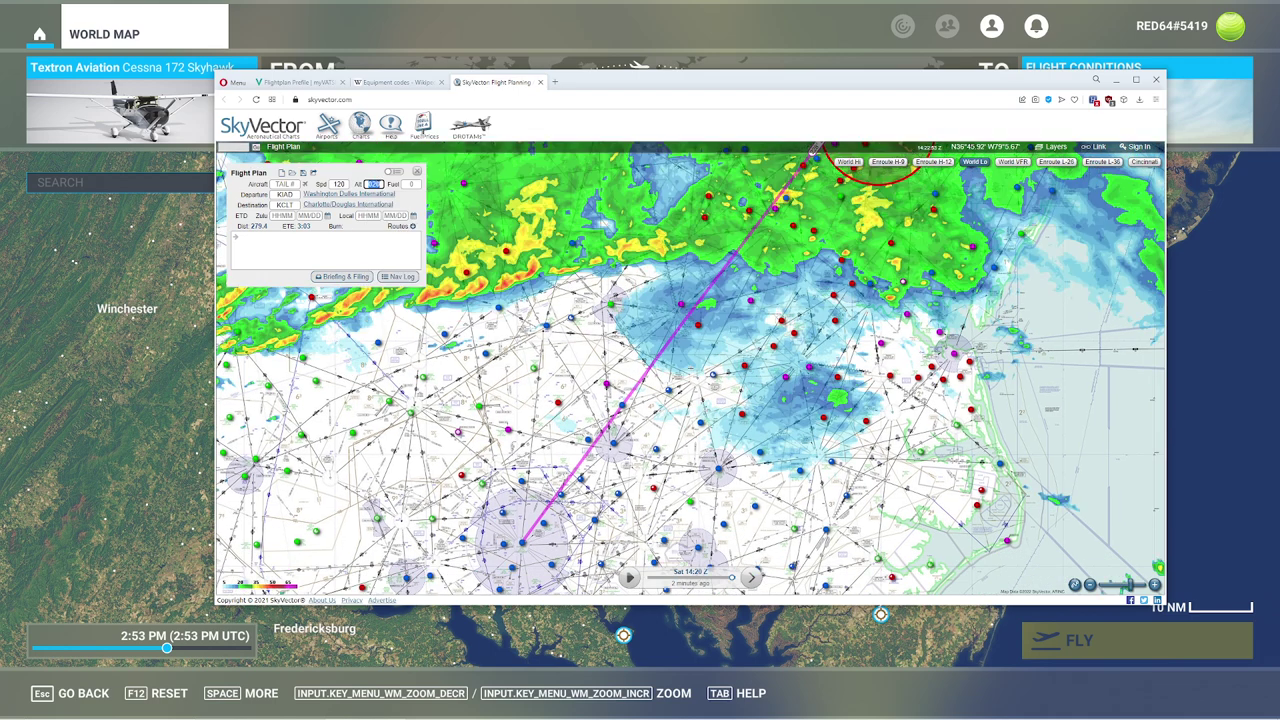
type("40")
Enter KIAD as the departure airport in the myVATSIM flight plan.
left_click(298, 84)
type("KIAD")
key("Tab")
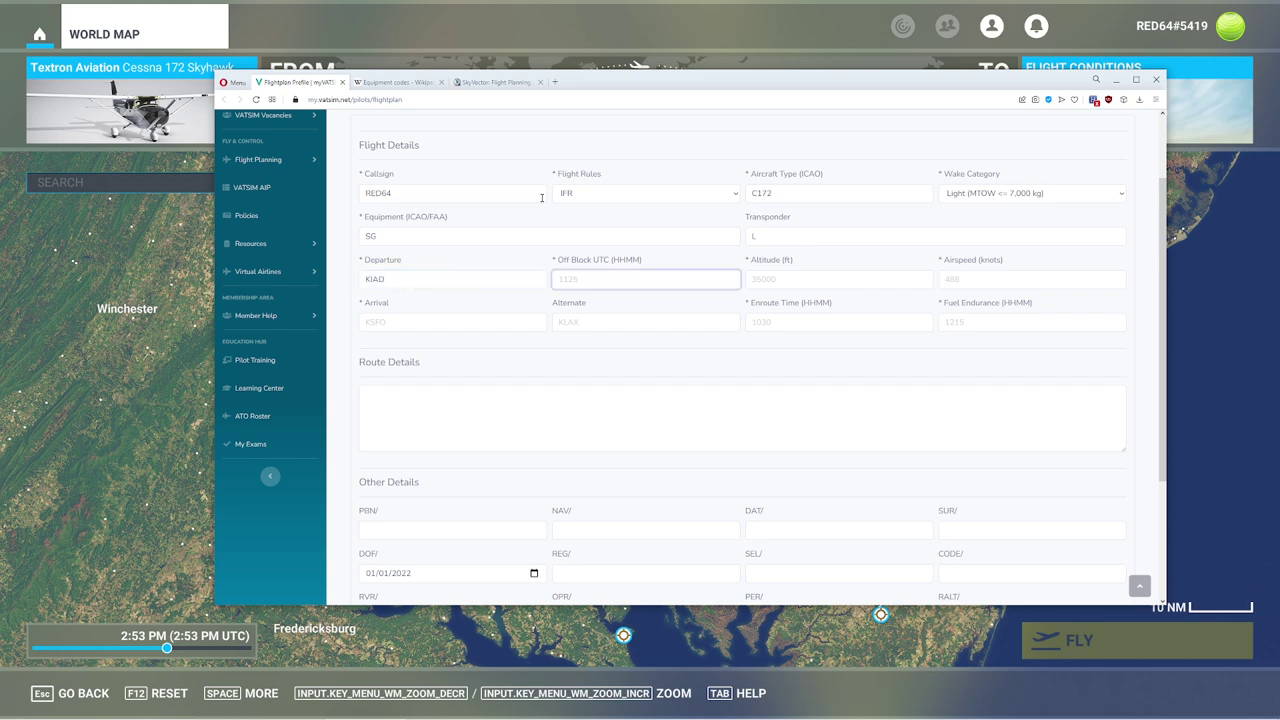
Read the current UTC time, 14:24:24, from the page header.
scroll(560, 220, "up", 2)
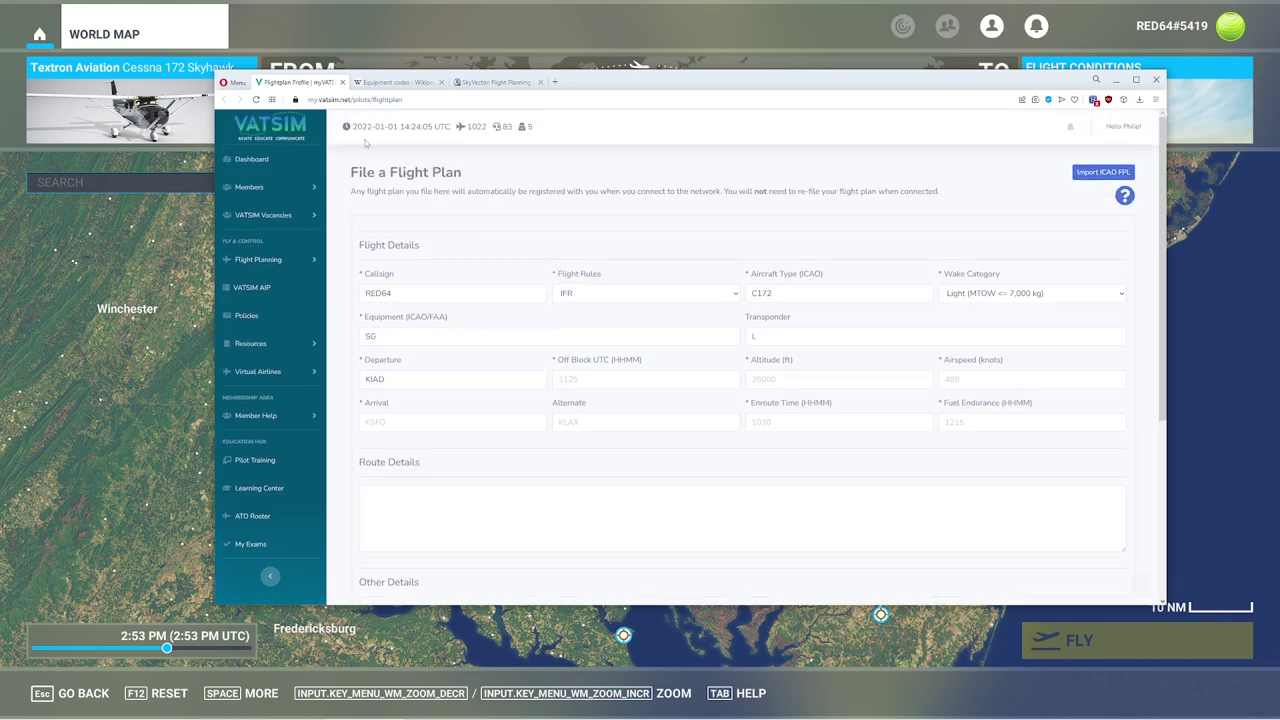
left_click_drag(354, 127, 462, 128)
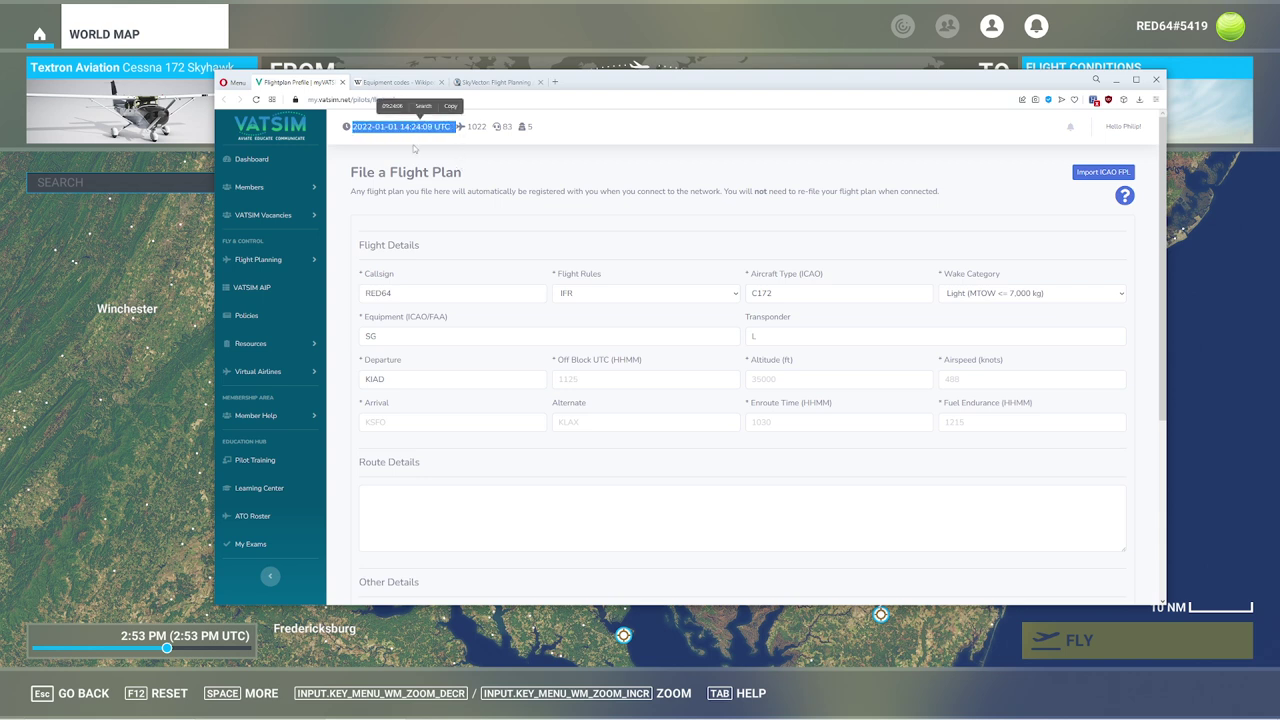
left_click(416, 149)
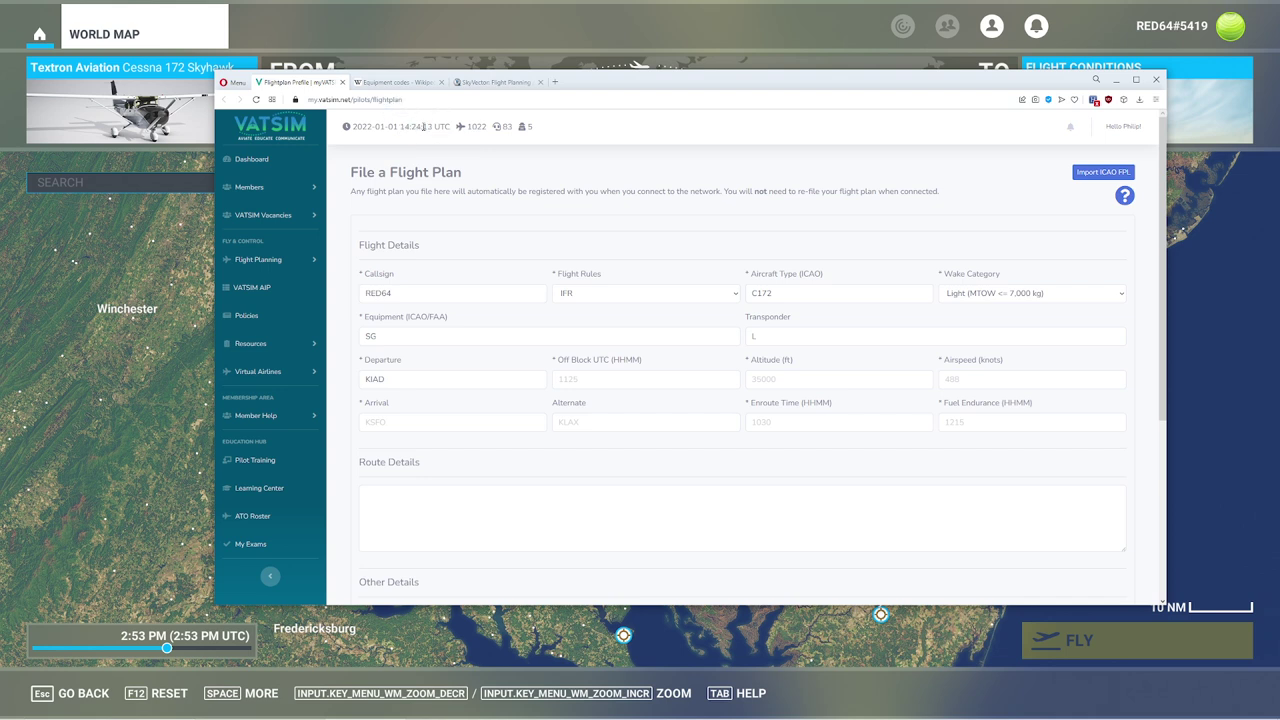
double_click(418, 127)
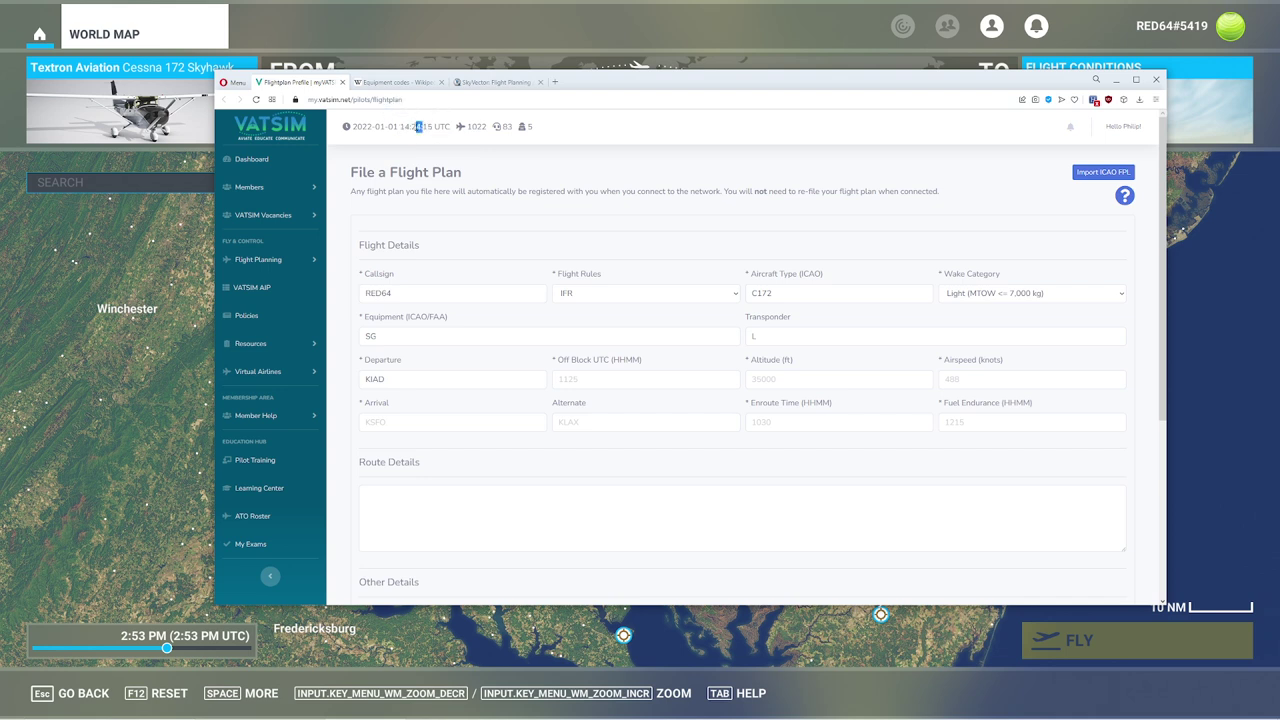
left_click(410, 126)
left_click_drag(394, 127, 444, 128)
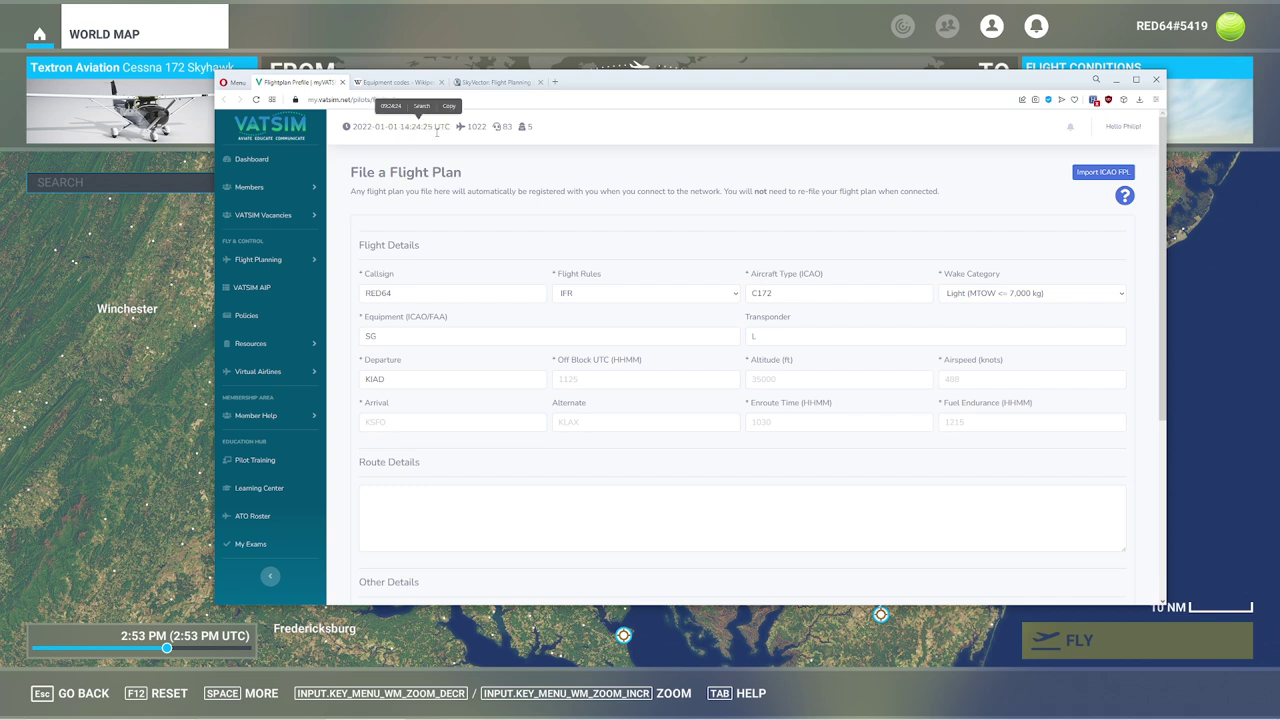
Set off-block time to 1435 and cruise altitude to 4000.
left_click(599, 384)
type("1435")
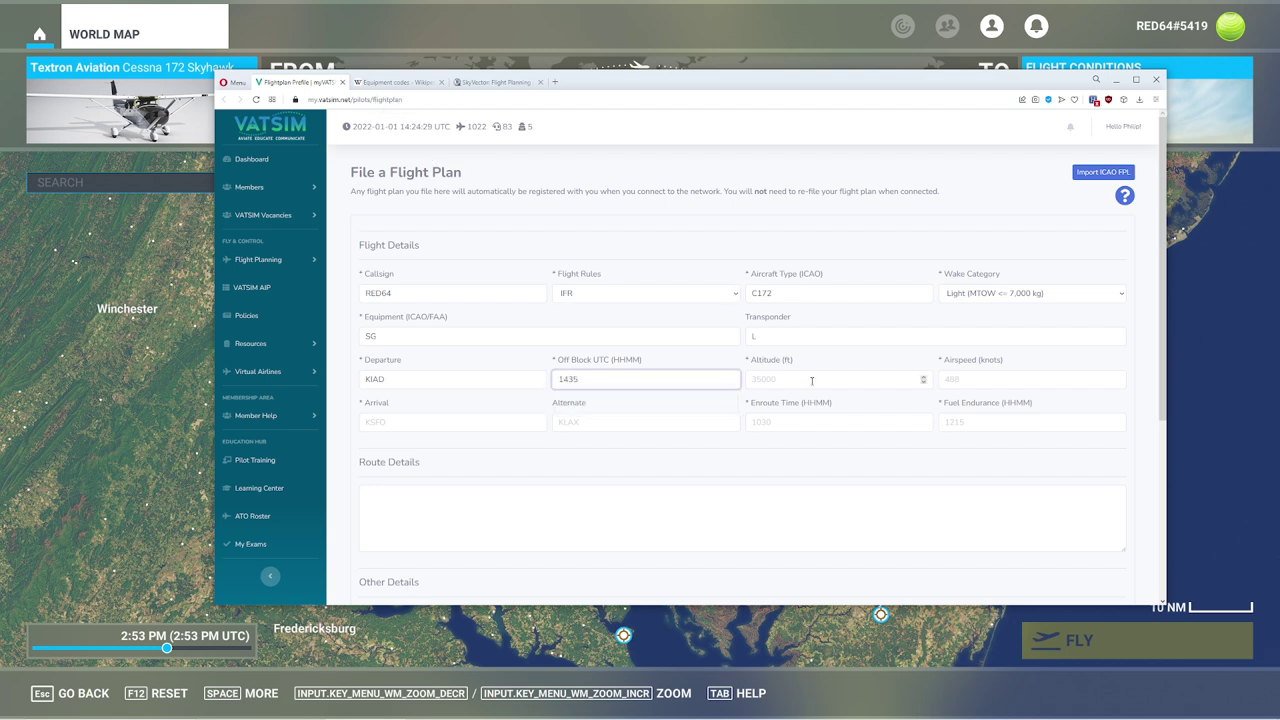
key("Tab")
type("0")
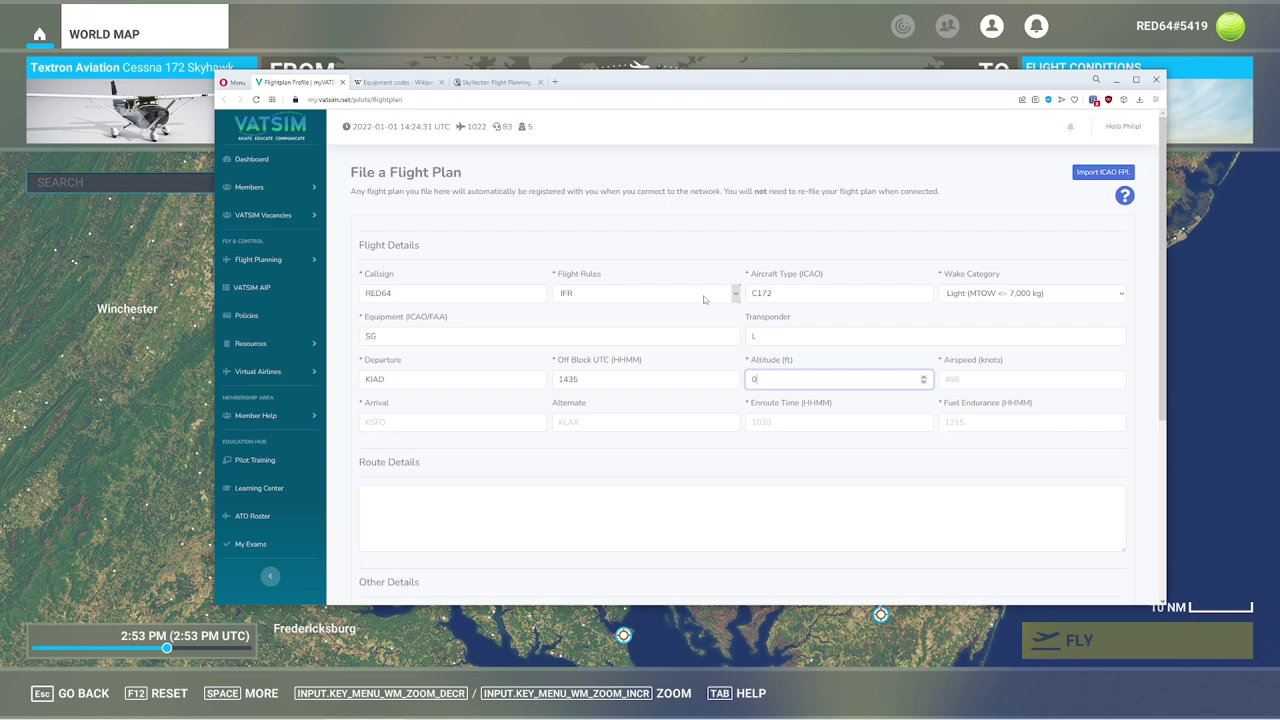
type("40")
key("BackSpace")
key("BackSpace")
key("BackSpace")
type("4000")
left_click(805, 362)
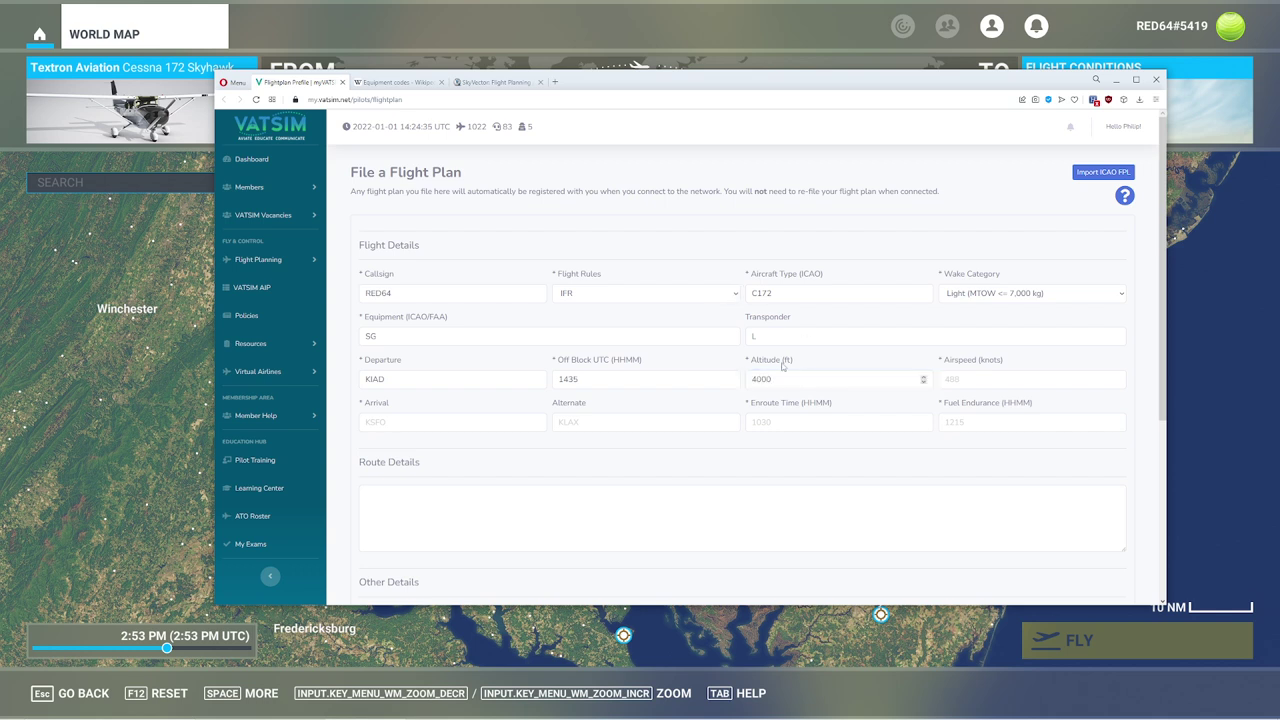
Enter 120 as the airspeed and KCLT as the arrival airport.
left_click(985, 378)
type("120")
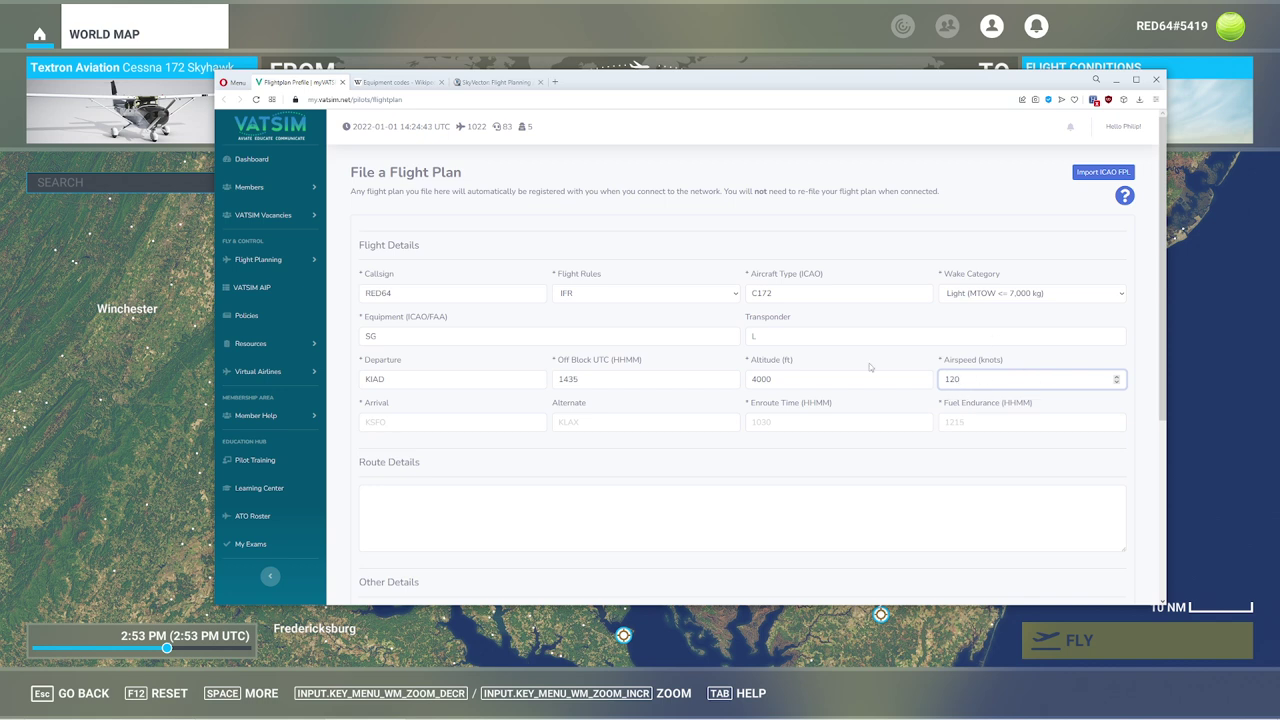
left_click(436, 423)
type("KCLT")
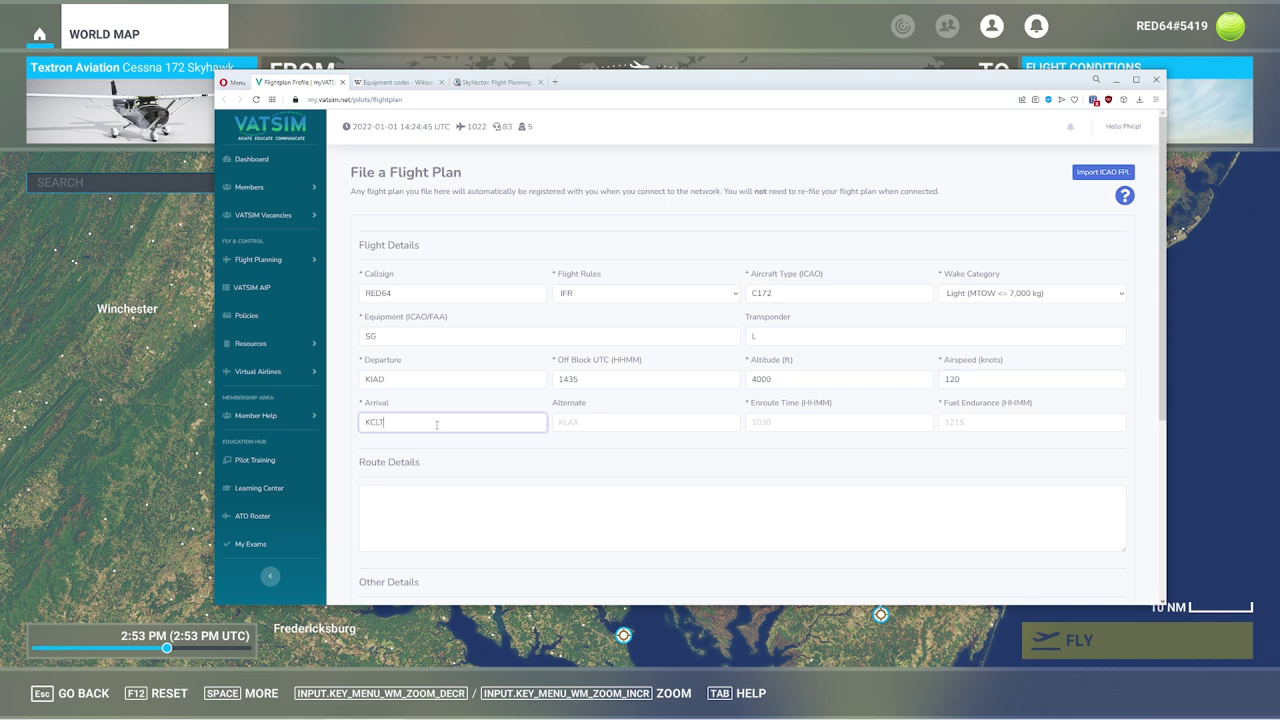
key("Tab")
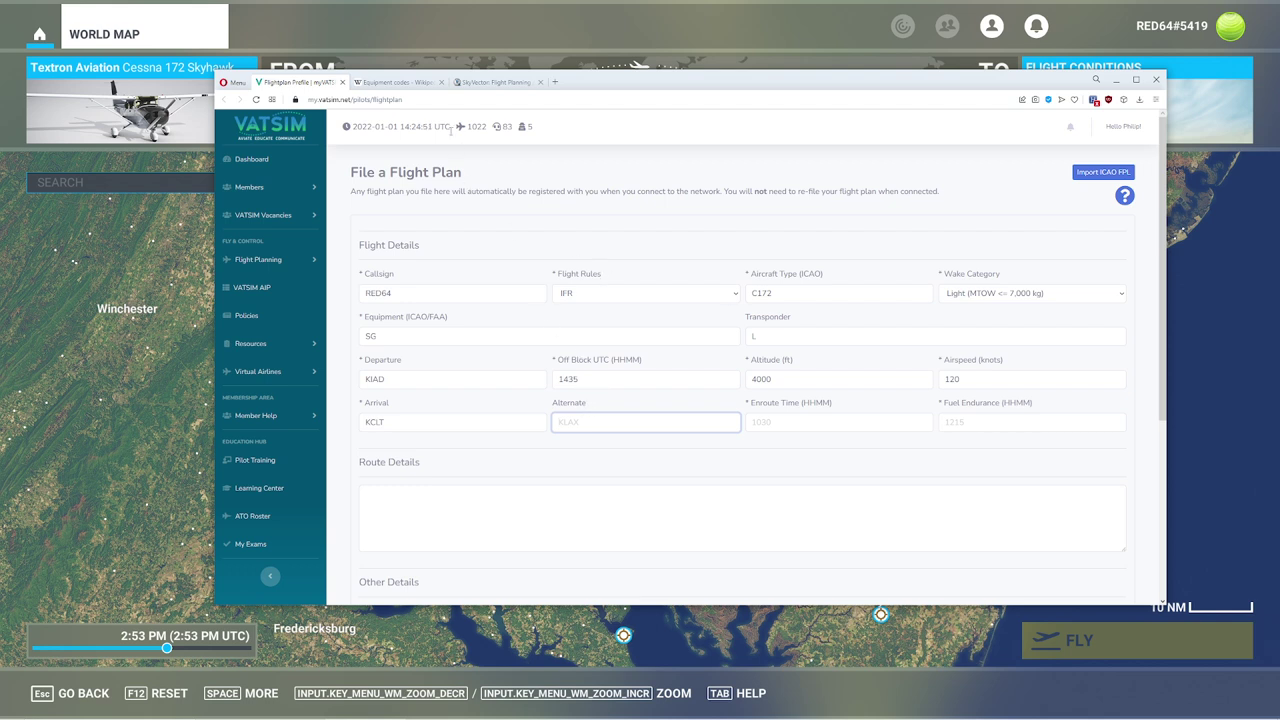
left_click(467, 85)
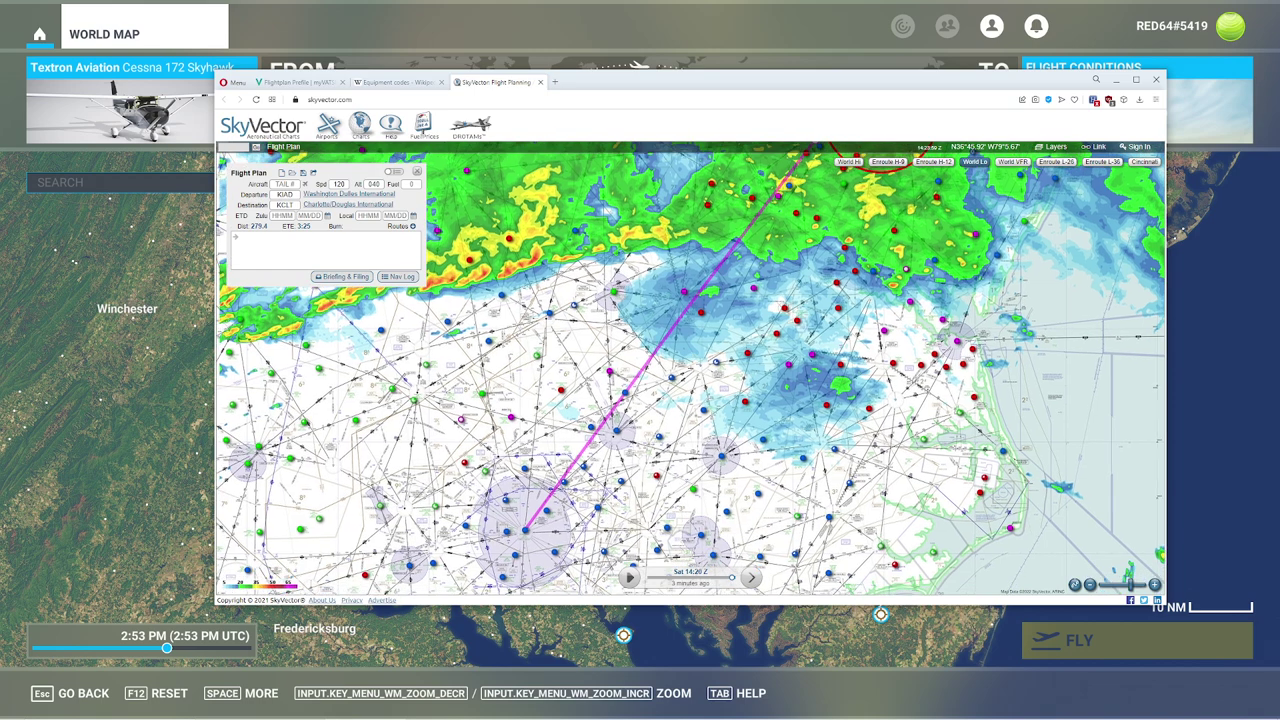
Pan SkyVector's chart to pick New Bern and enter KEWN as the alternate airport.
key("Down")
key("Right")
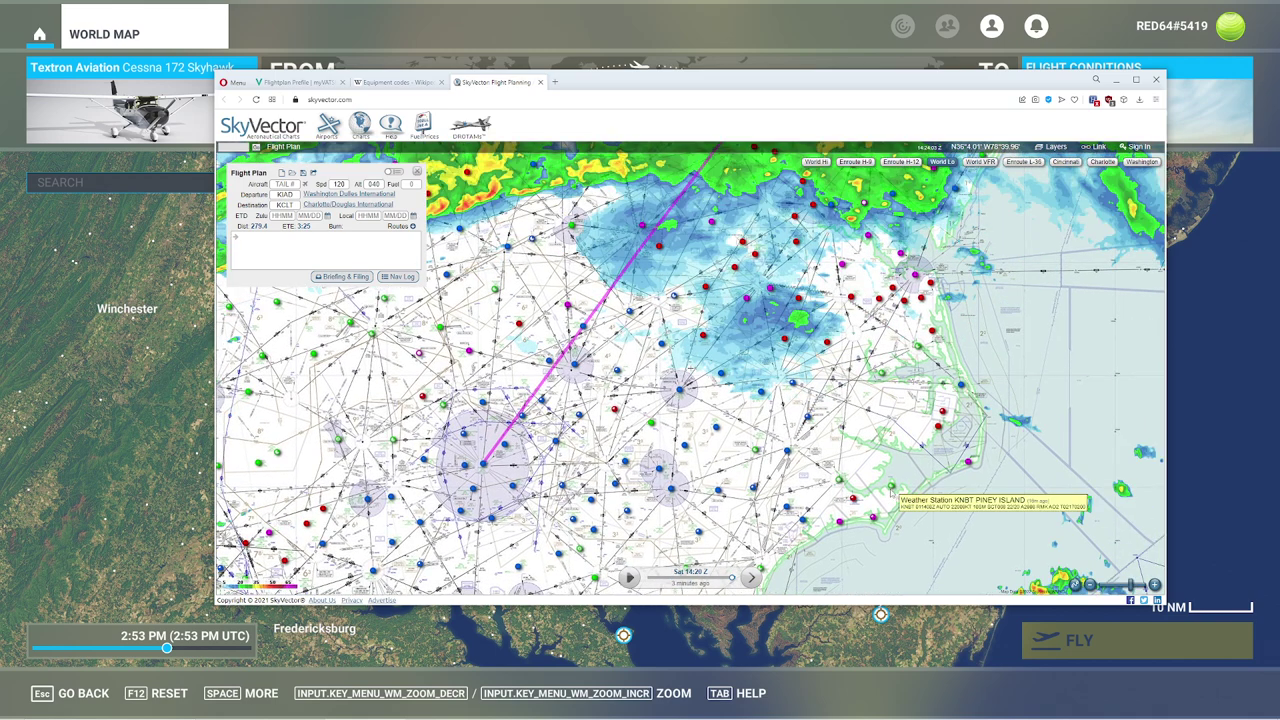
mouse_move(841, 482)
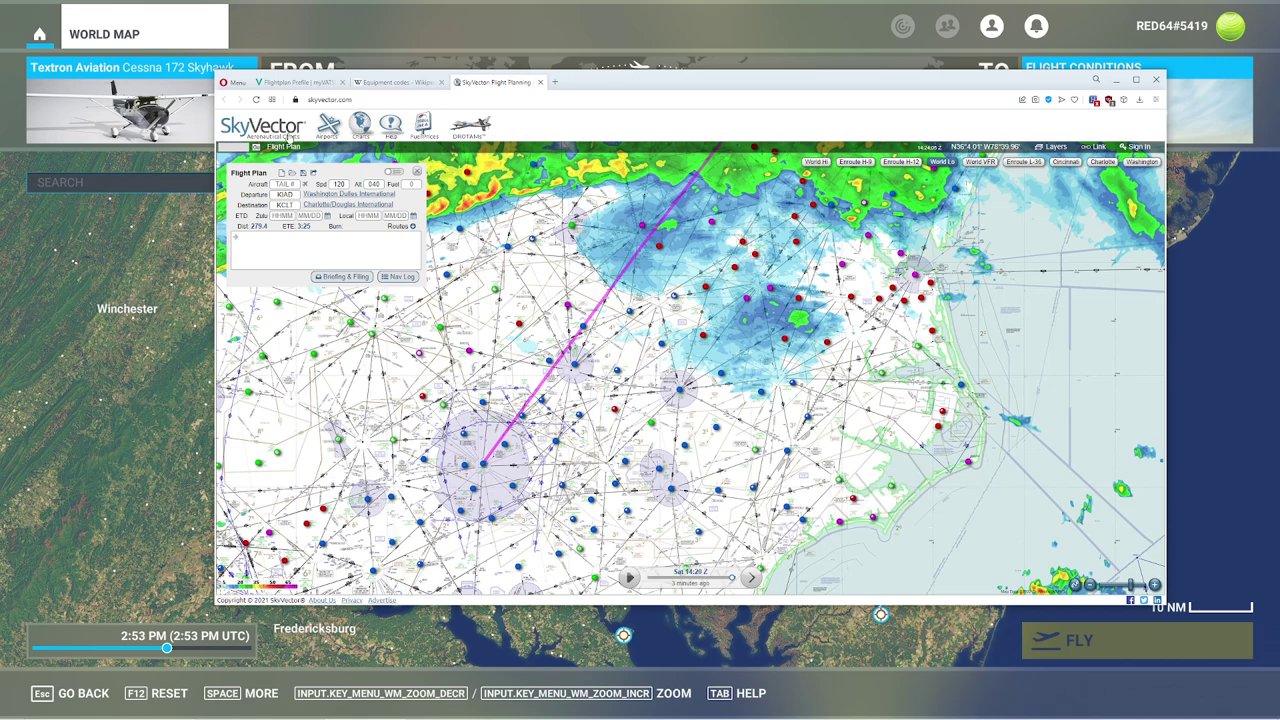
left_click(297, 82)
type("KEWN")
key("Tab")
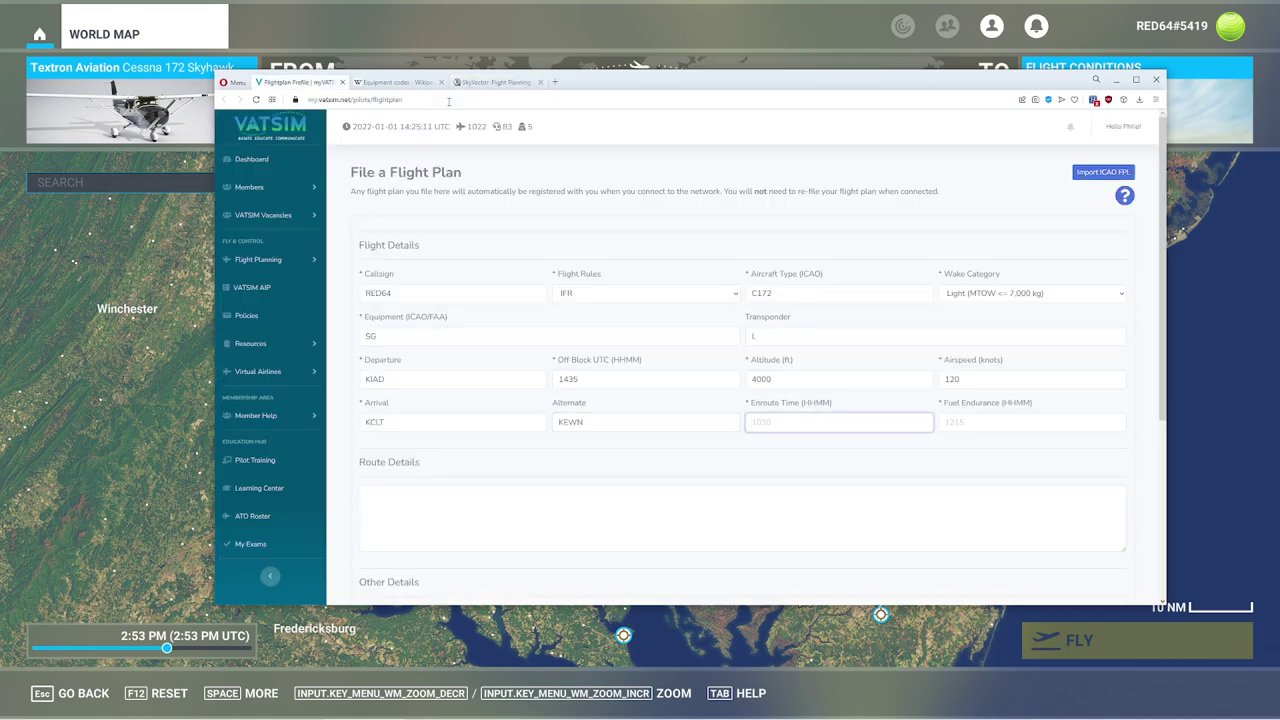
Enter 0325 as the en-route time, matching SkyVector's ETE.
left_click(497, 82)
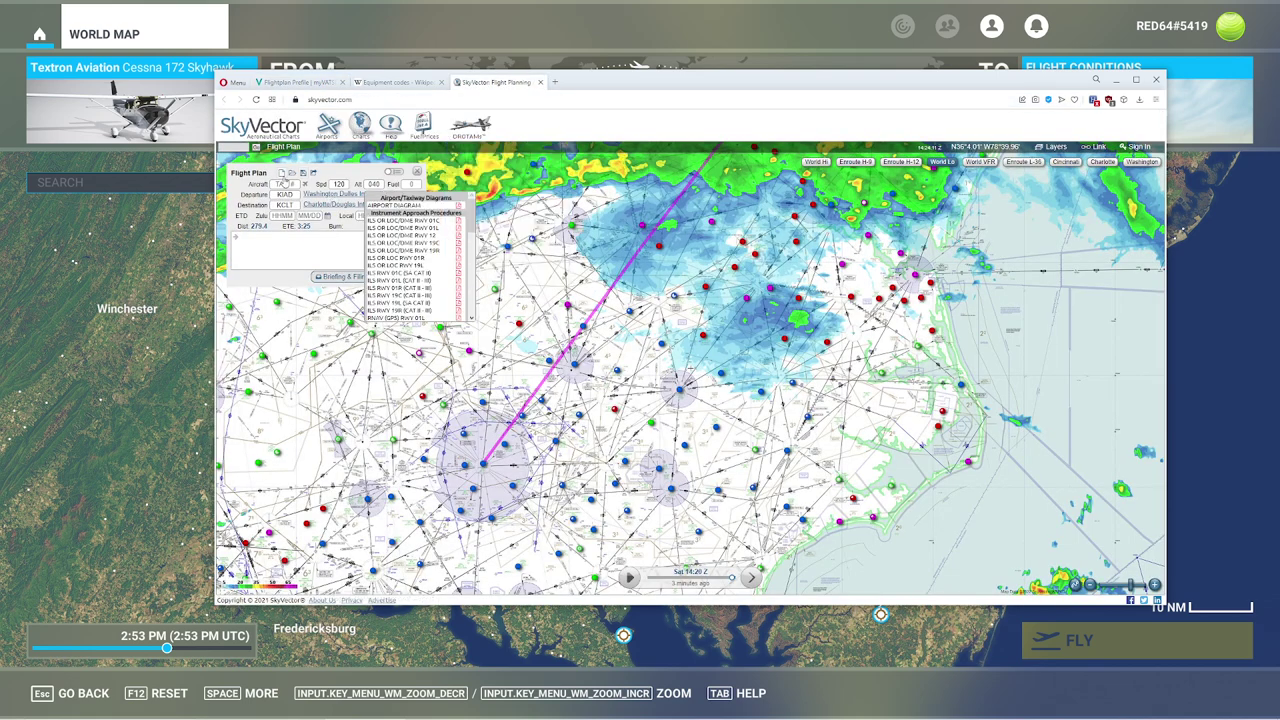
left_click(295, 82)
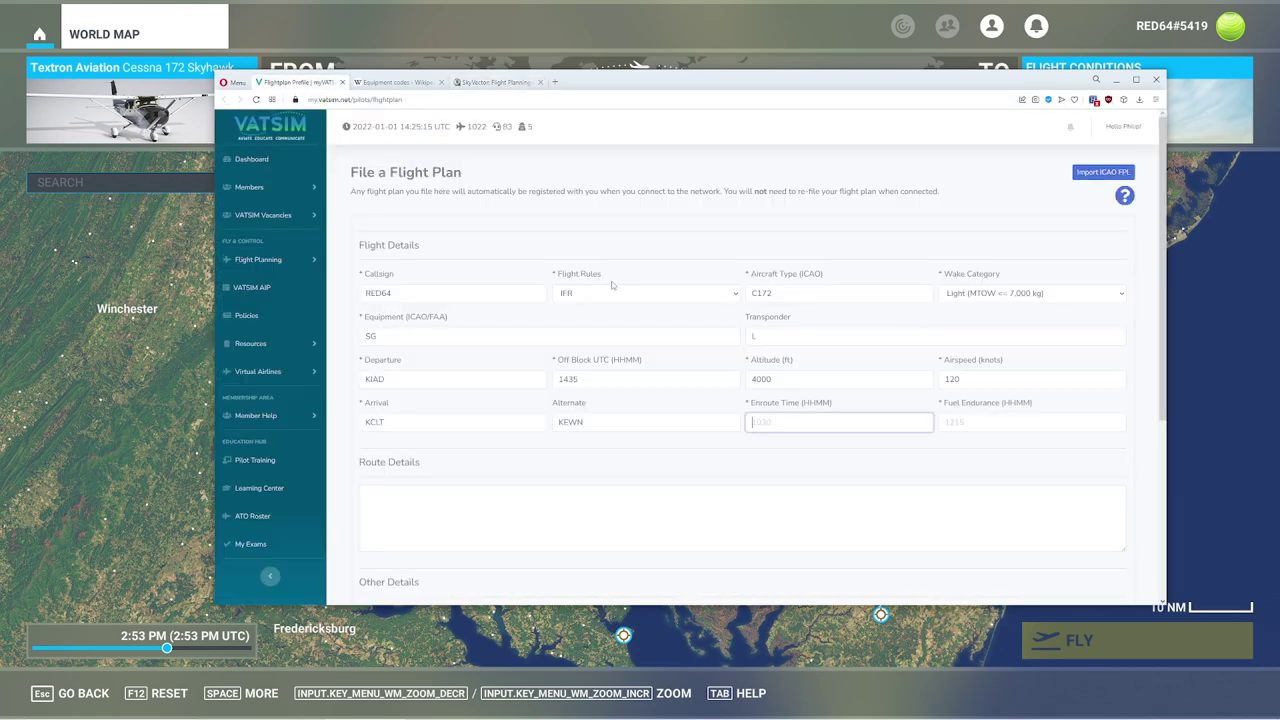
left_click(808, 421)
type("0325")
left_click(799, 450)
Bring up the flight simulator's aircraft customization settings to check the fuel load.
left_click(948, 421)
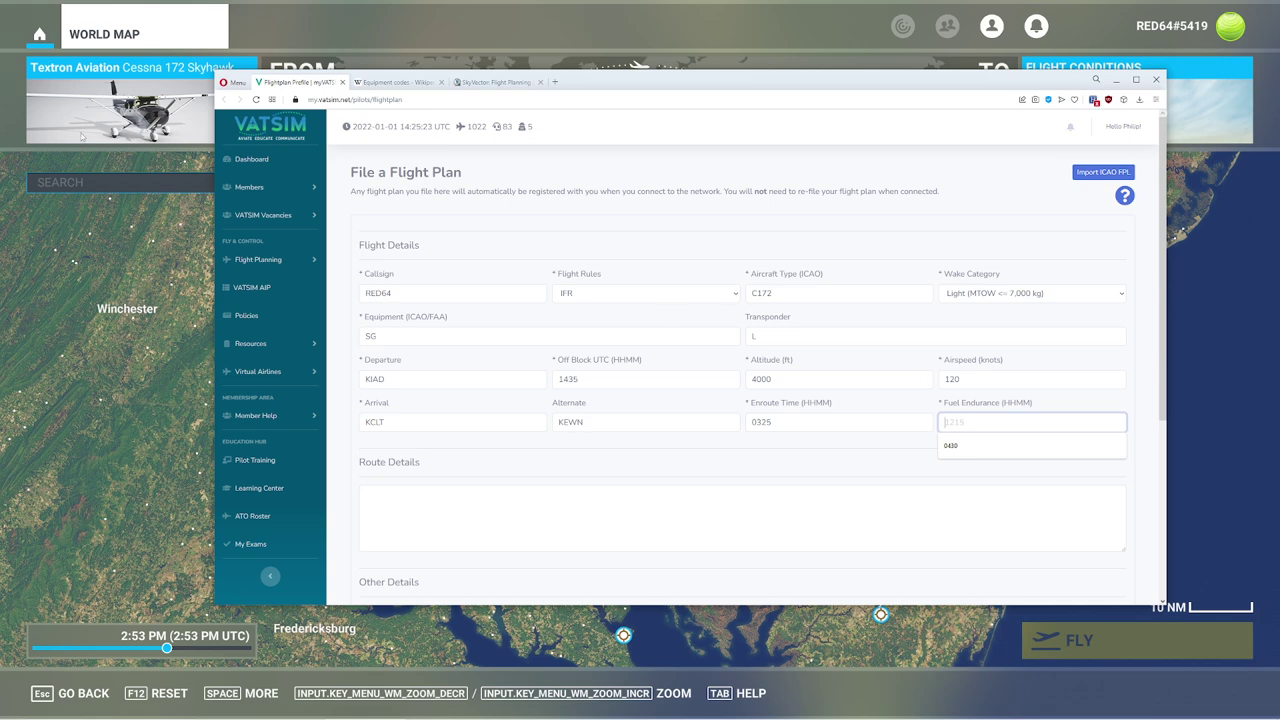
left_click(154, 99)
left_click(154, 99)
Set the Cessna's weight and balance fuel back to full, 28 gal per tank.
left_click(150, 251)
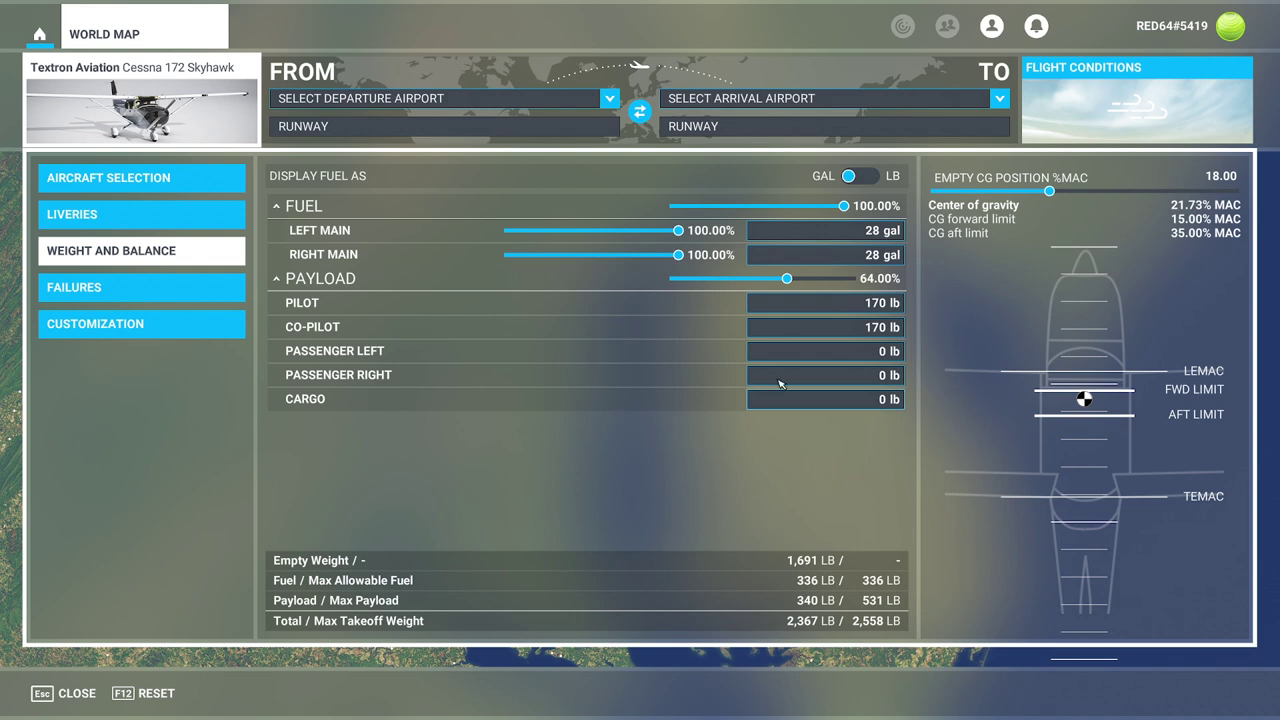
left_click(592, 230)
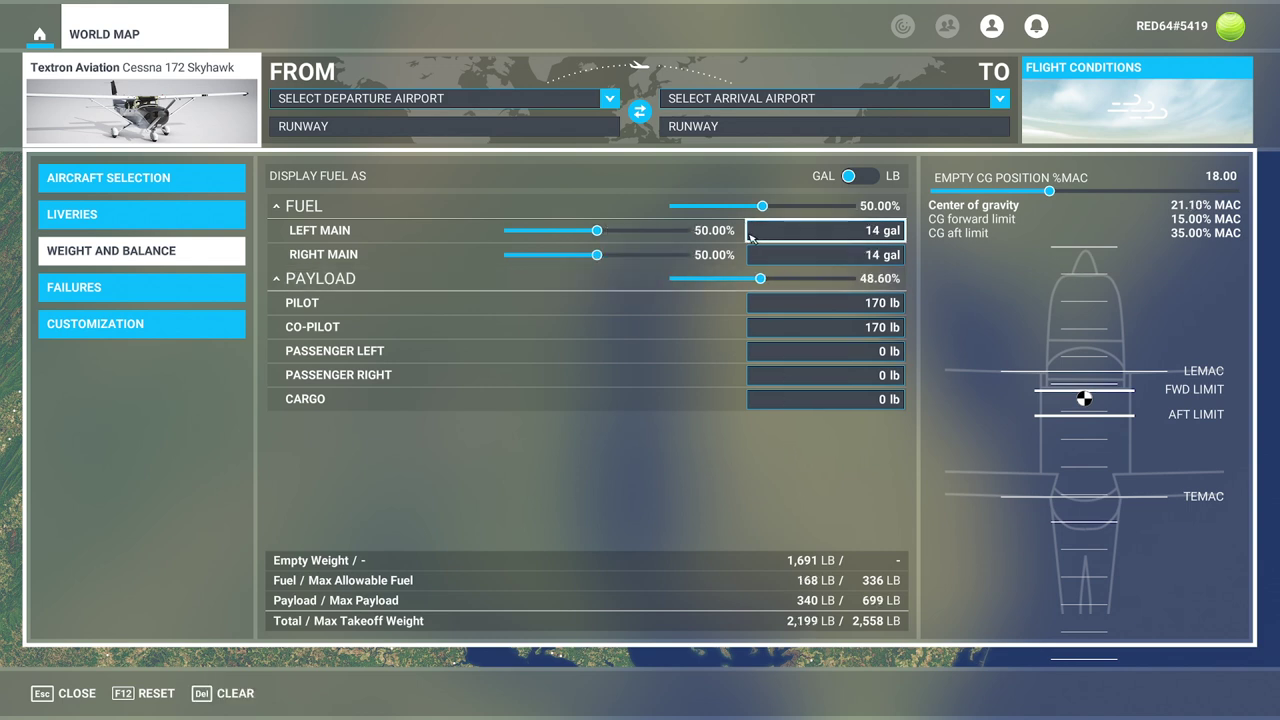
left_click(763, 207)
left_click_drag(763, 207, 872, 209)
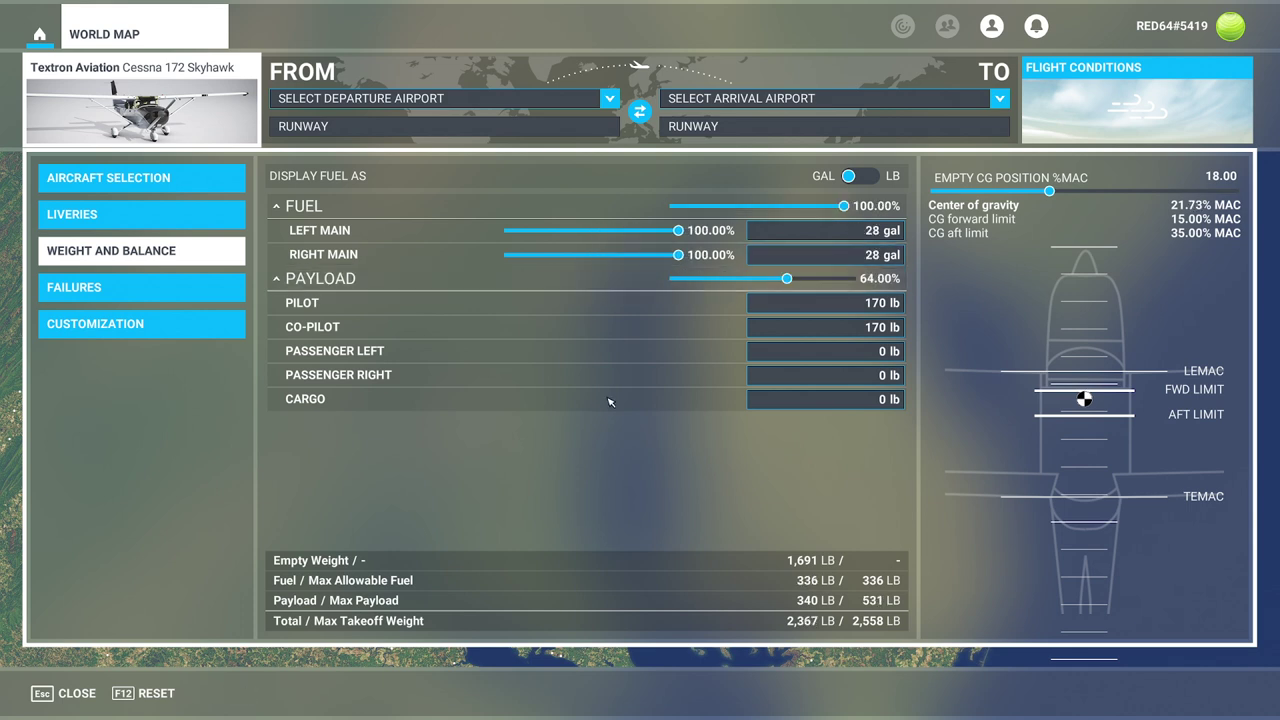
Calculate endurance as 56 gal divided by 9 and enter 0530 as Fuel Endurance.
key("XF86Calculator")
type("28*2=")
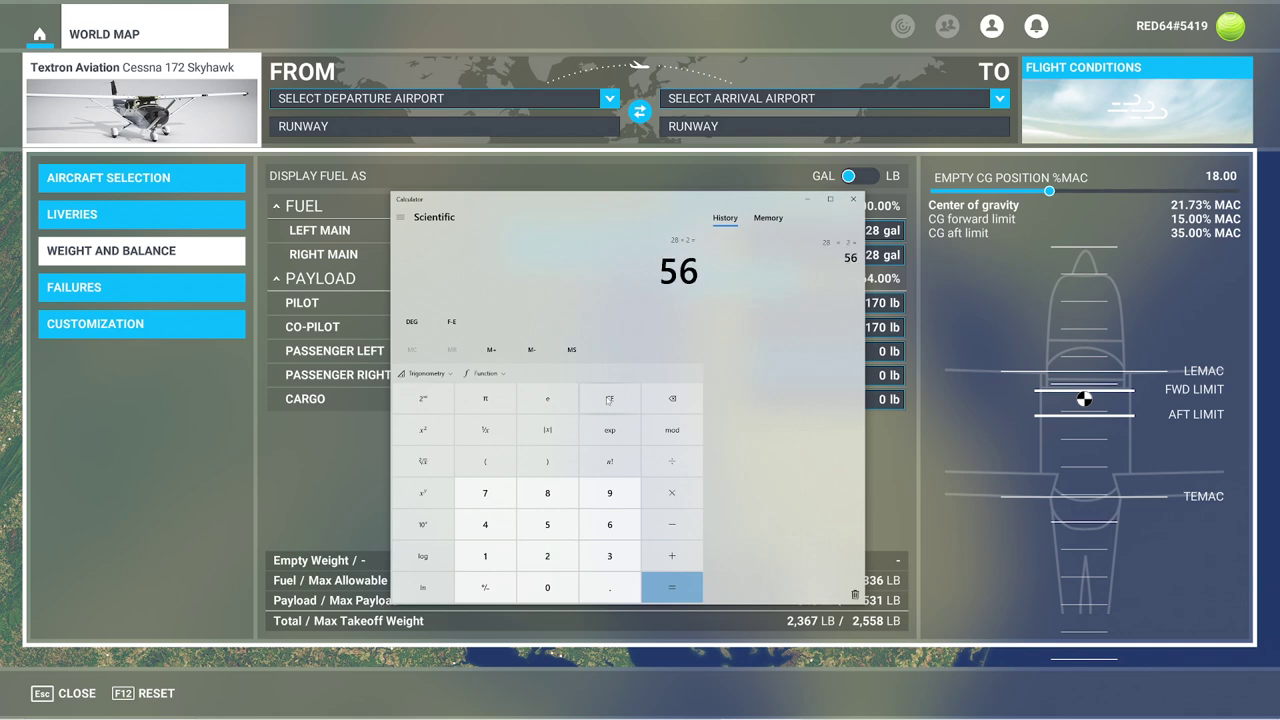
type("/9=")
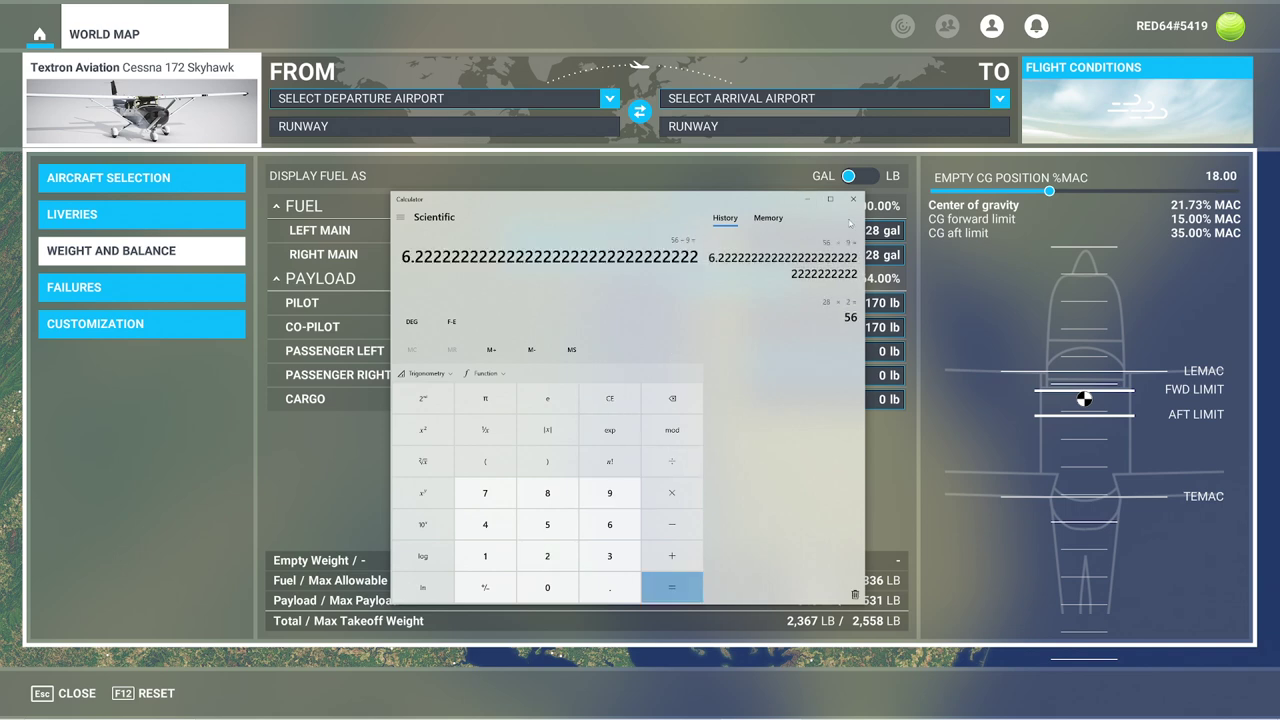
left_click(853, 199)
key("alt+Tab")
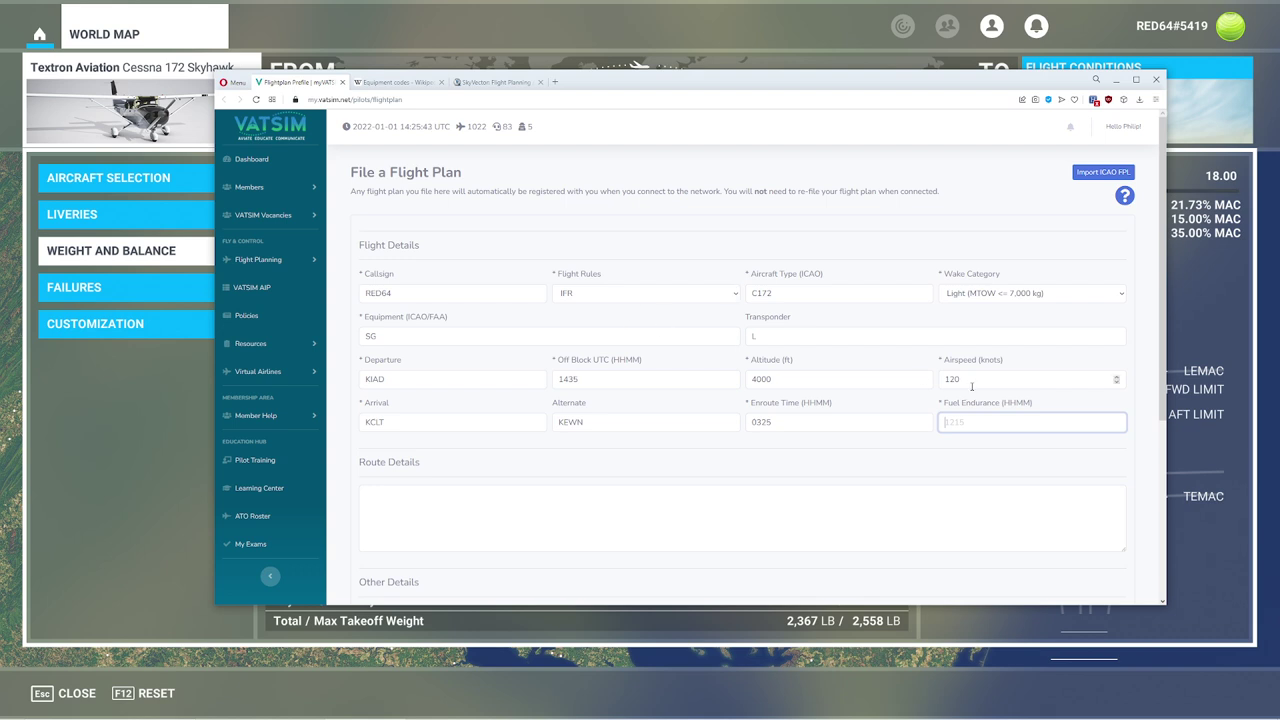
type("0530")
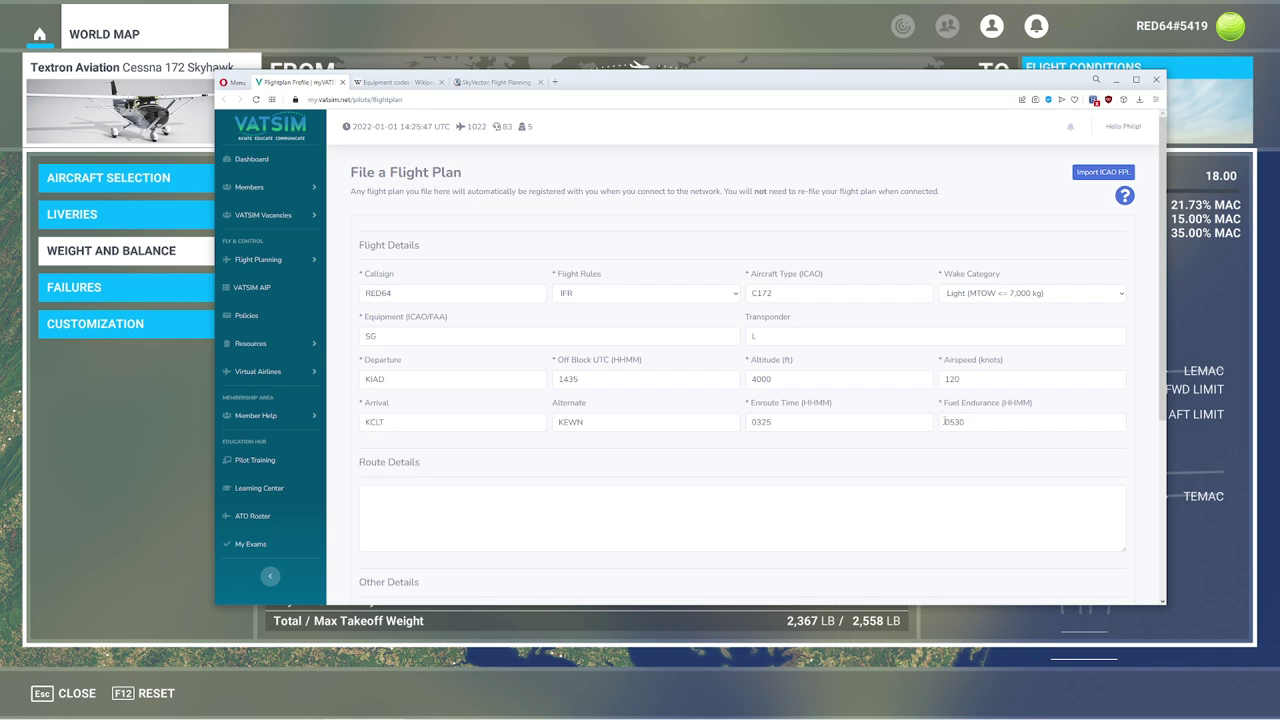
Enter DCT as a direct route in the Route Details box.
scroll(867, 408, "down", 2)
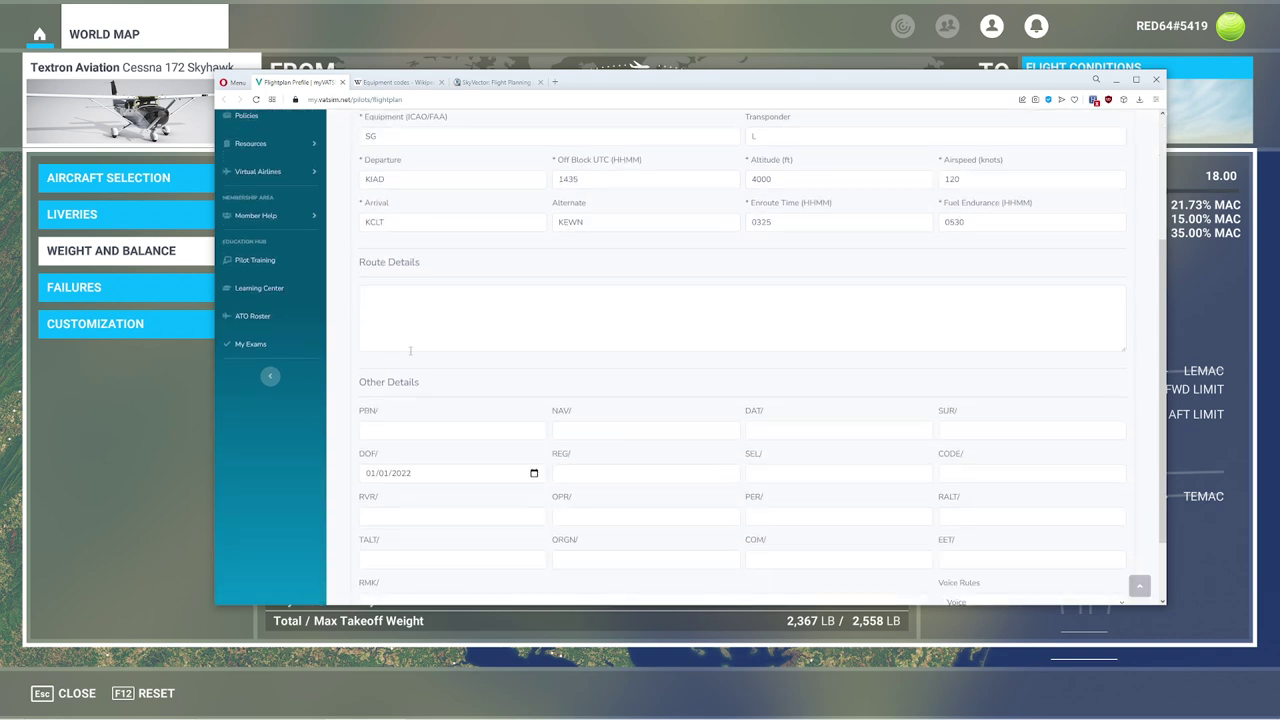
left_click(444, 320)
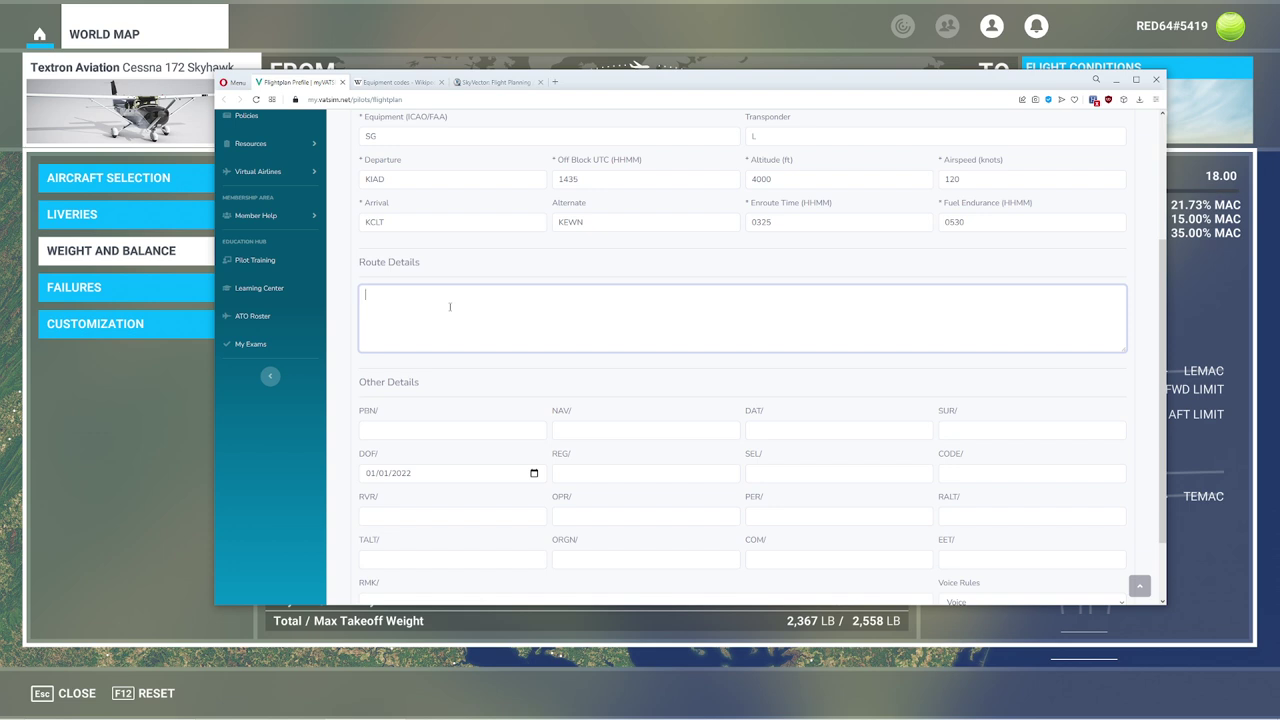
type("DCT")
left_click(479, 269)
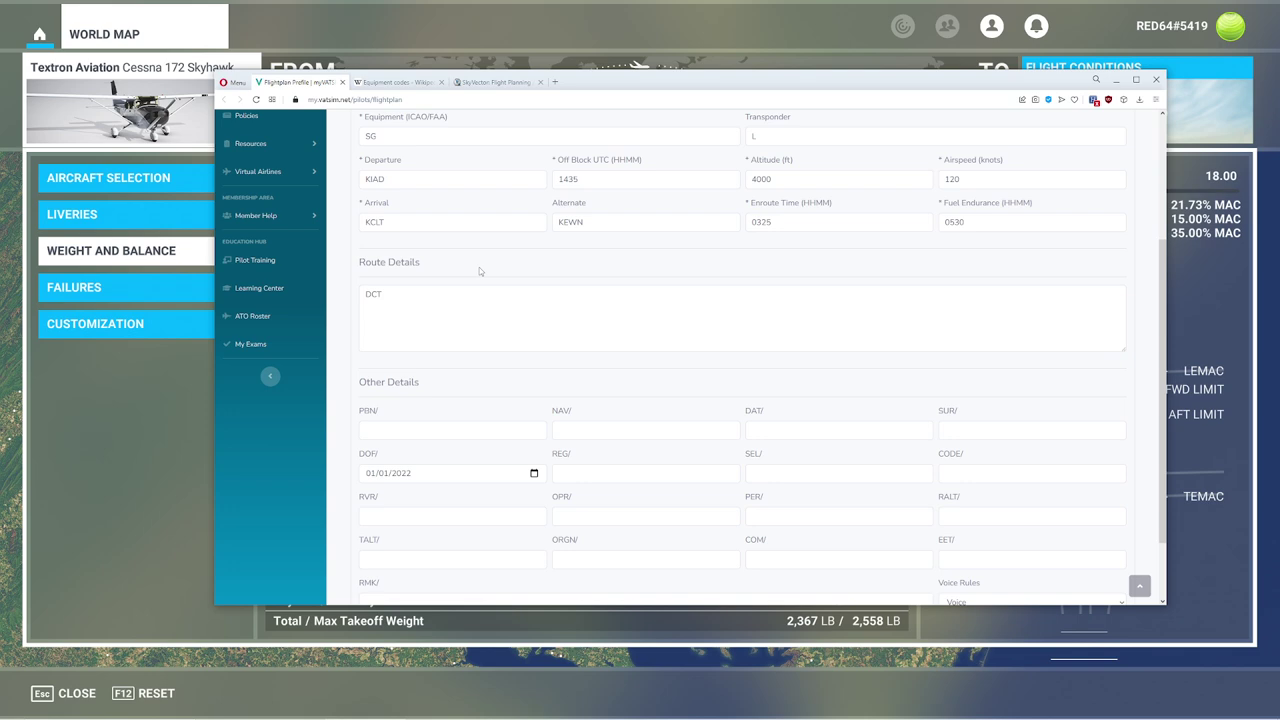
left_click_drag(400, 300, 333, 298)
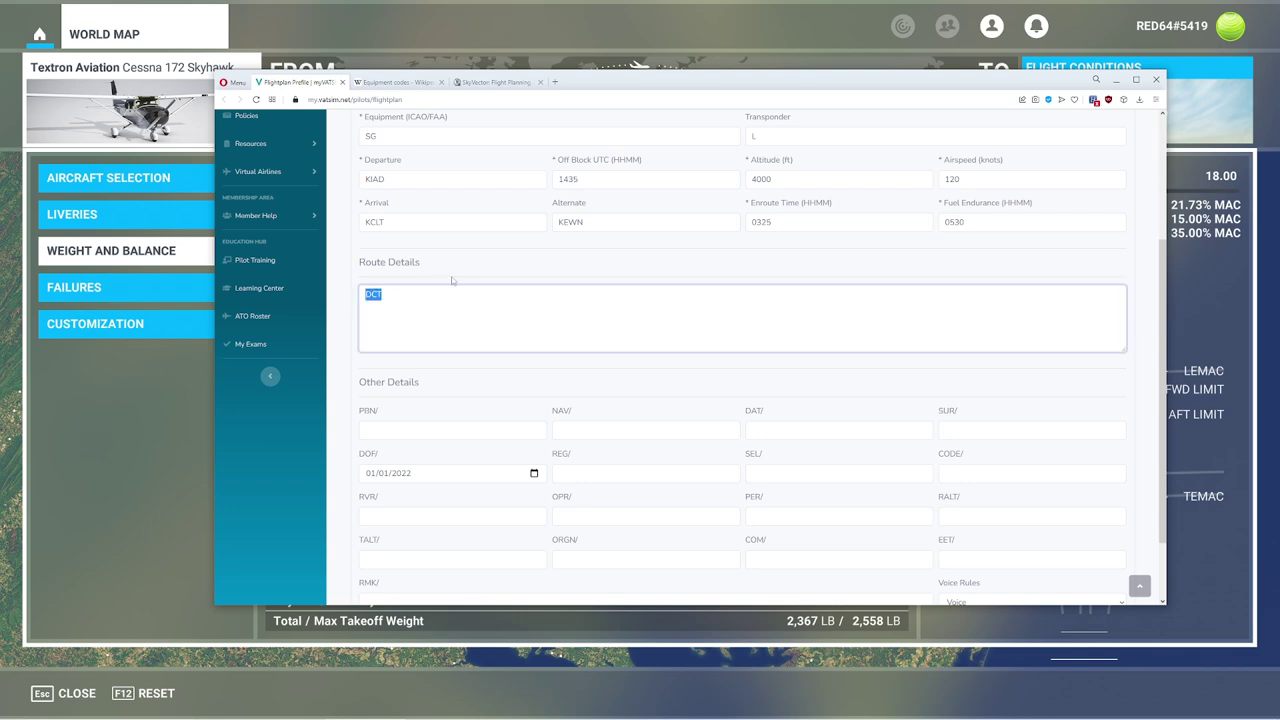
On SkyVector's low-altitude enroute chart, add Gordonsville (GVE) to the route.
left_click(486, 82)
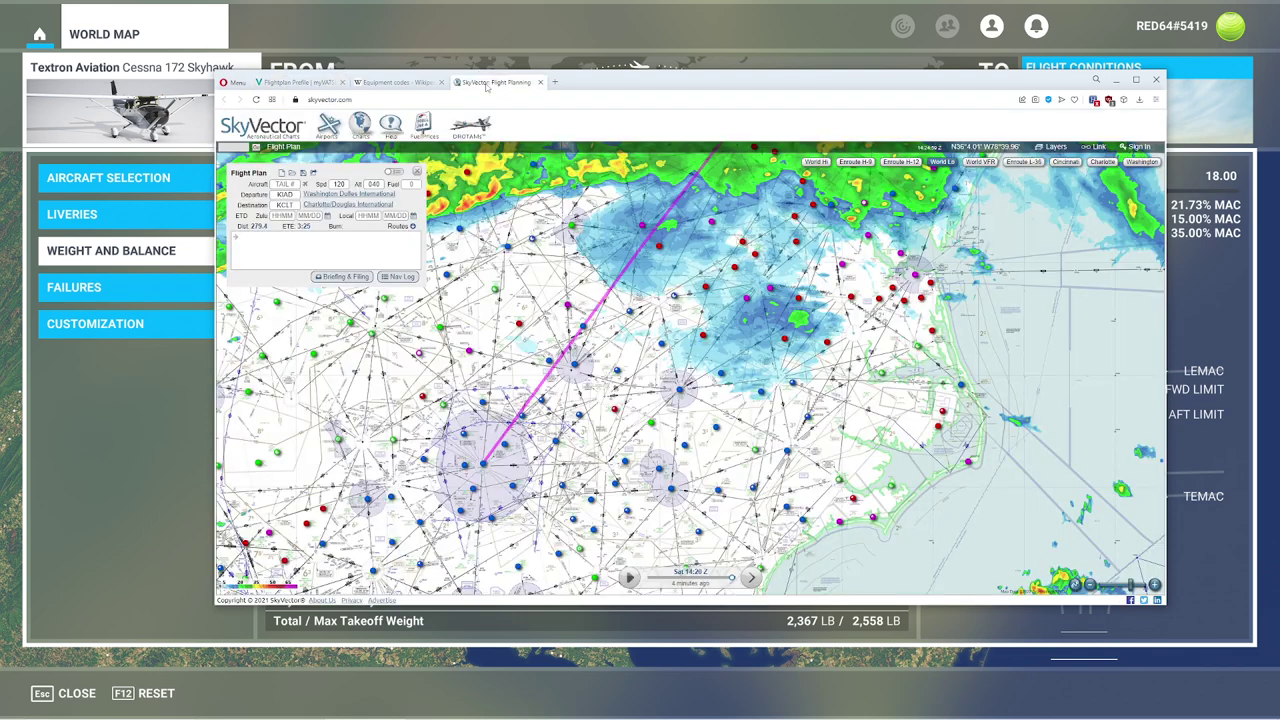
left_click(298, 82)
scroll(562, 202, "up", 2)
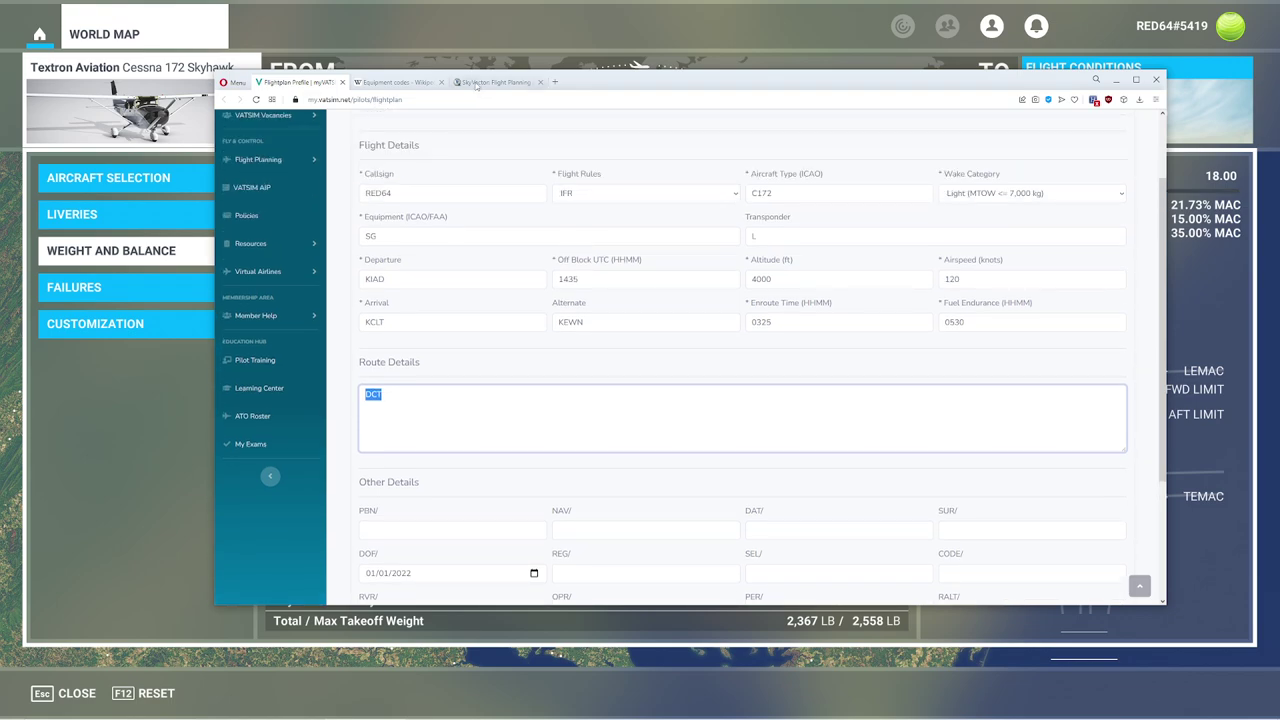
left_click(486, 82)
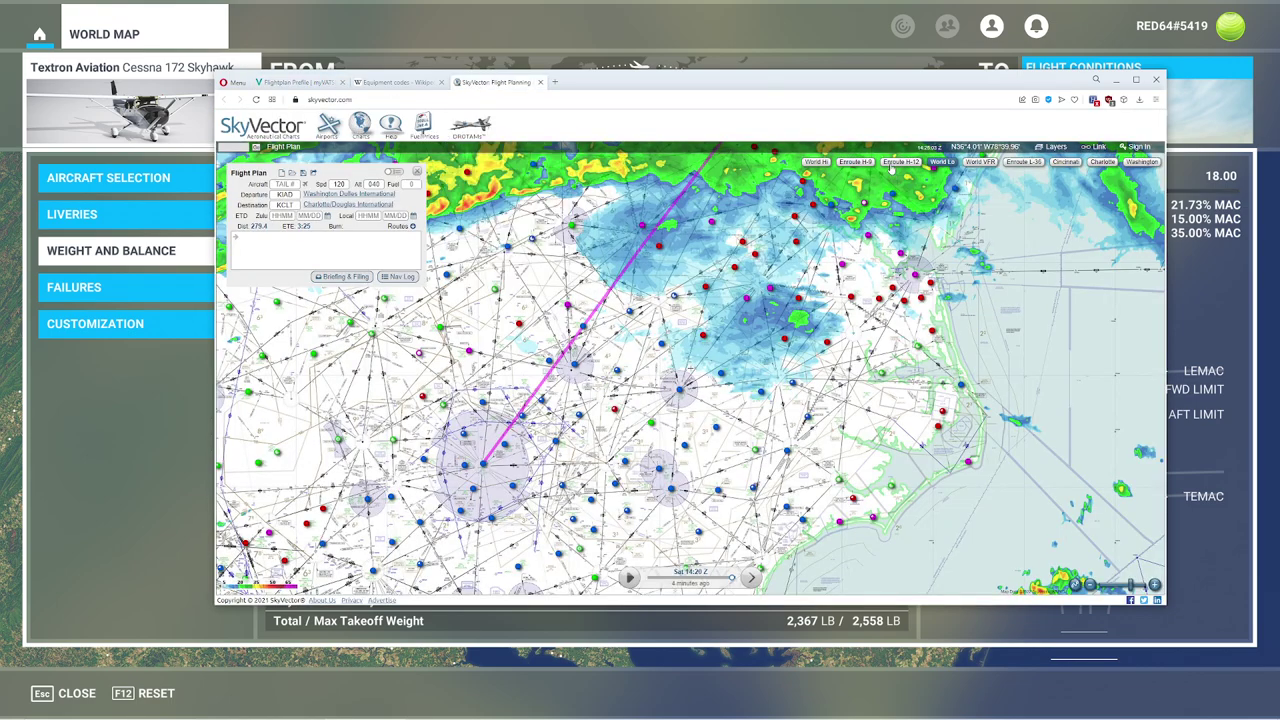
left_click(815, 161)
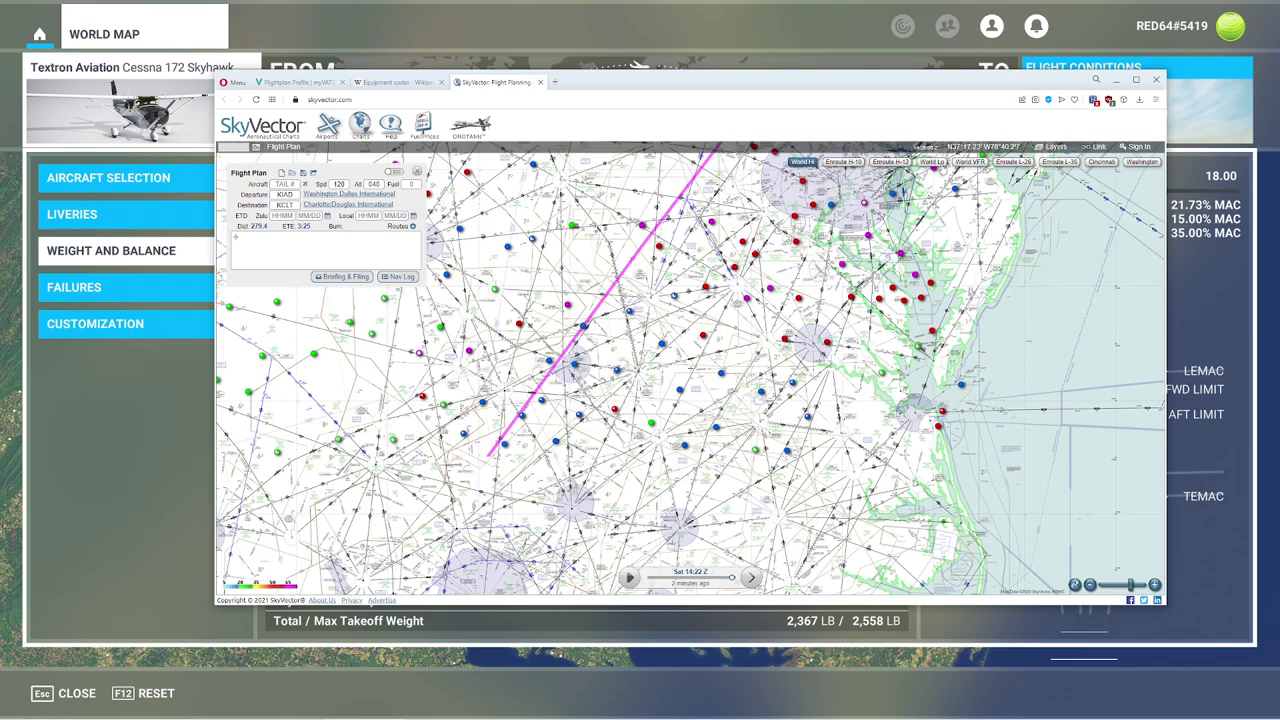
left_click(931, 161)
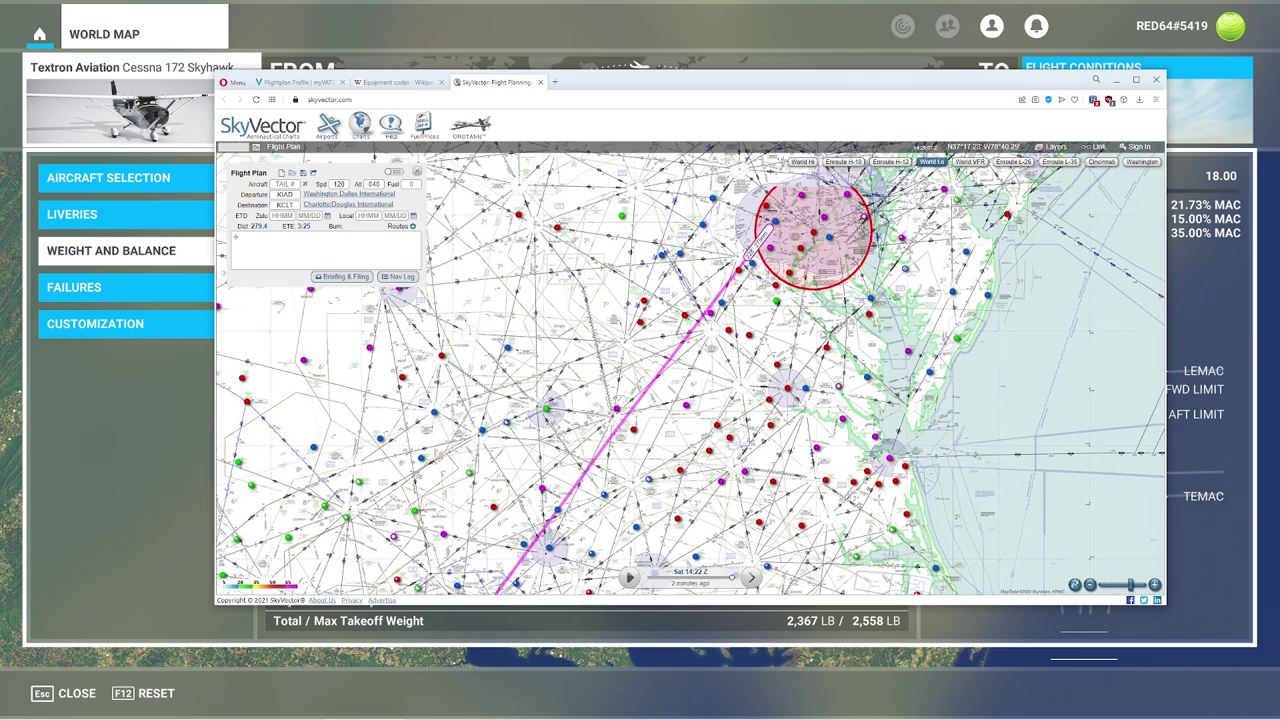
left_click(766, 308)
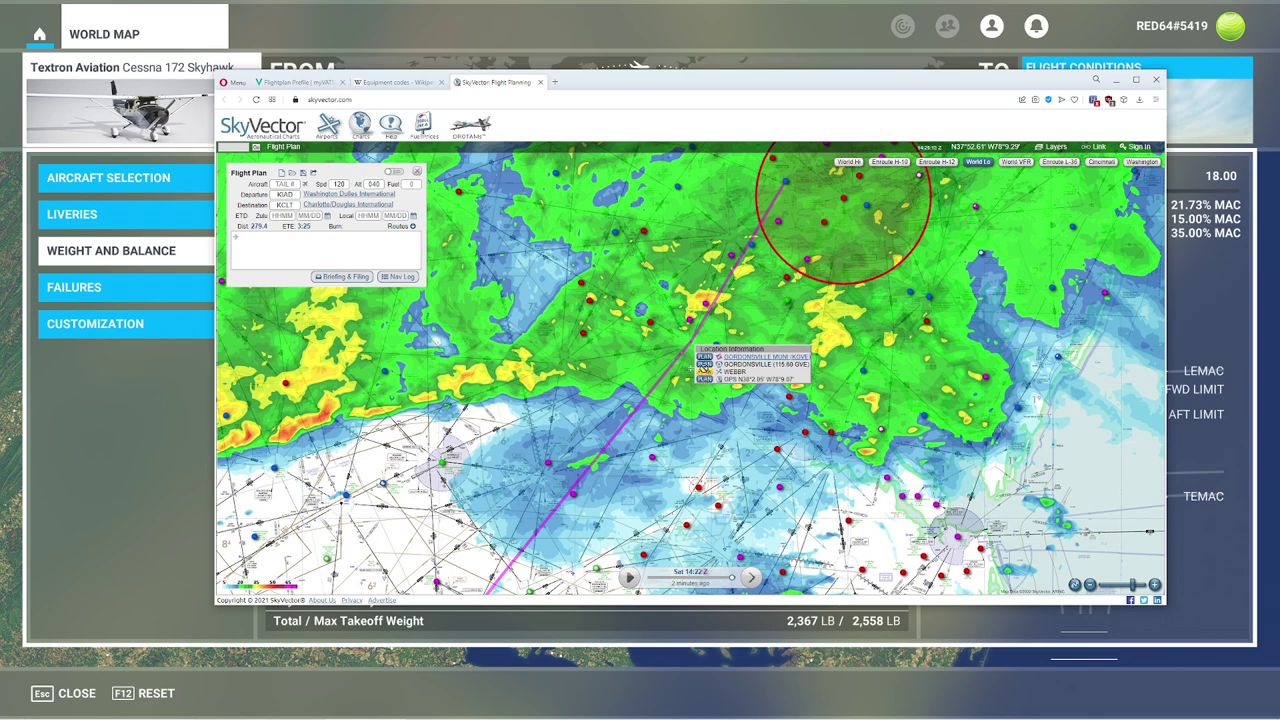
left_click(704, 364)
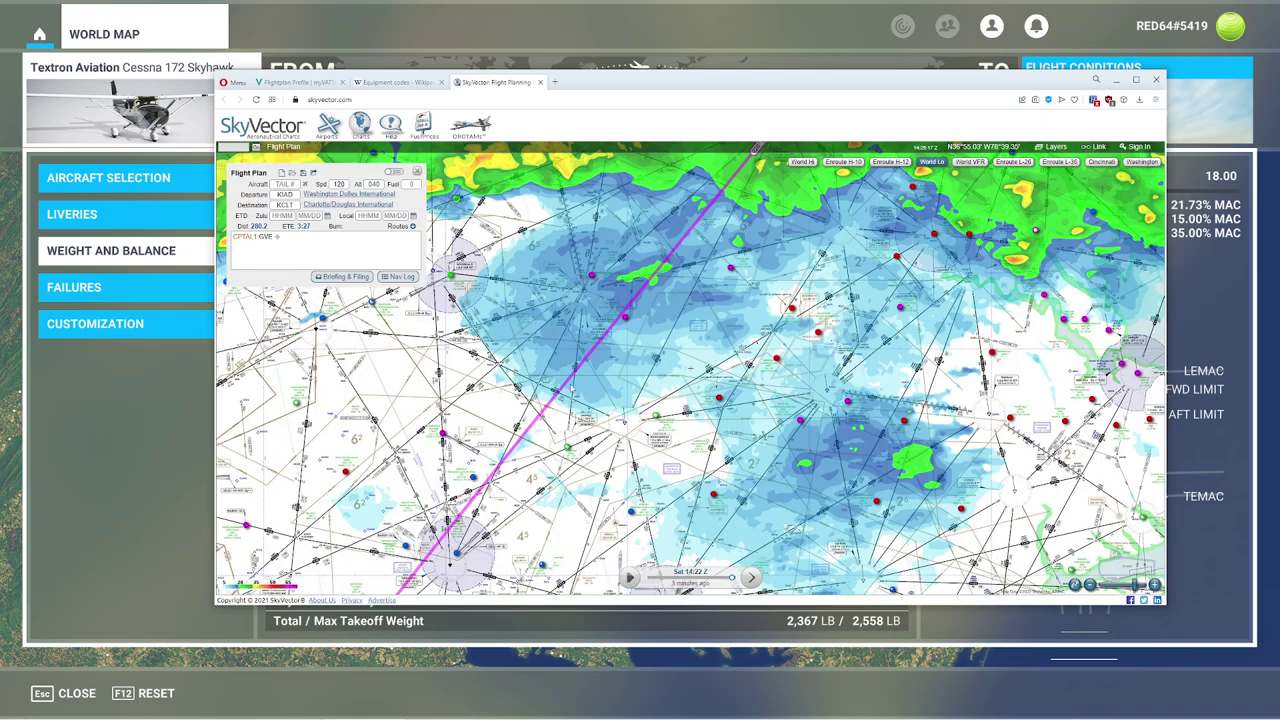
Extend the route through South Boston (SBV), Greensboro (GSO) and GIZMO, then select the route string.
left_click_drag(566, 384, 625, 420)
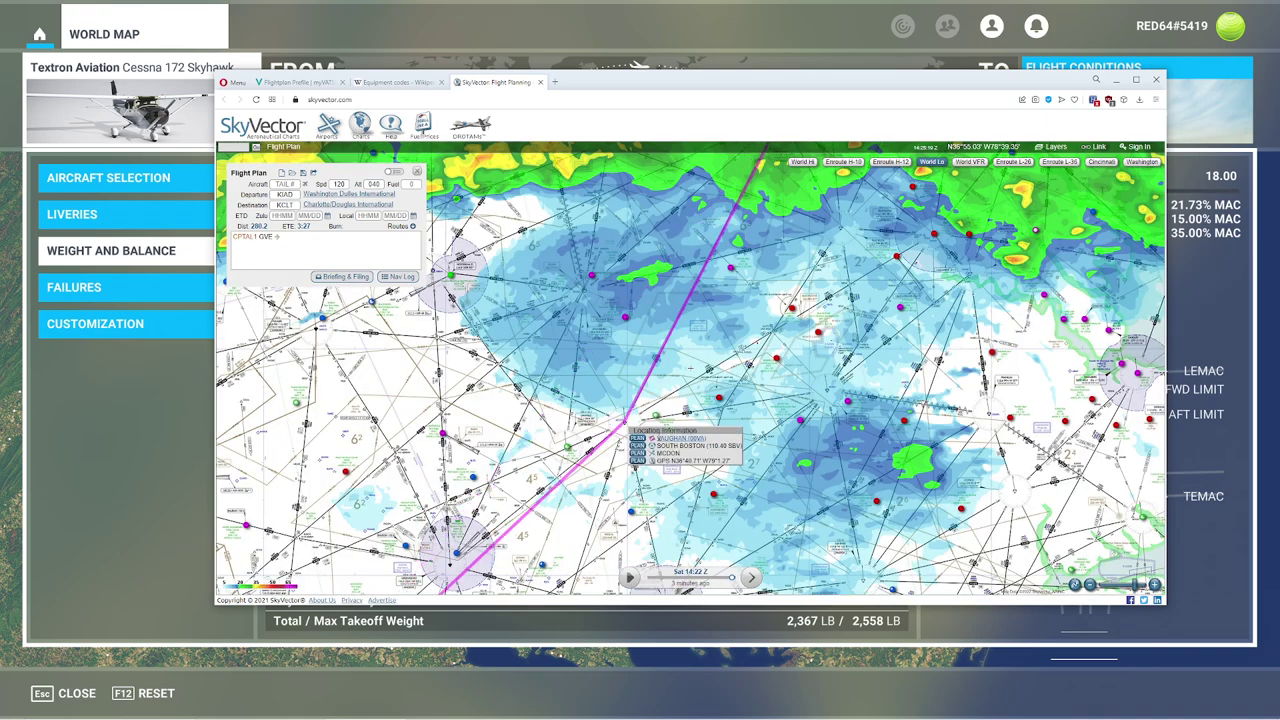
left_click(643, 446)
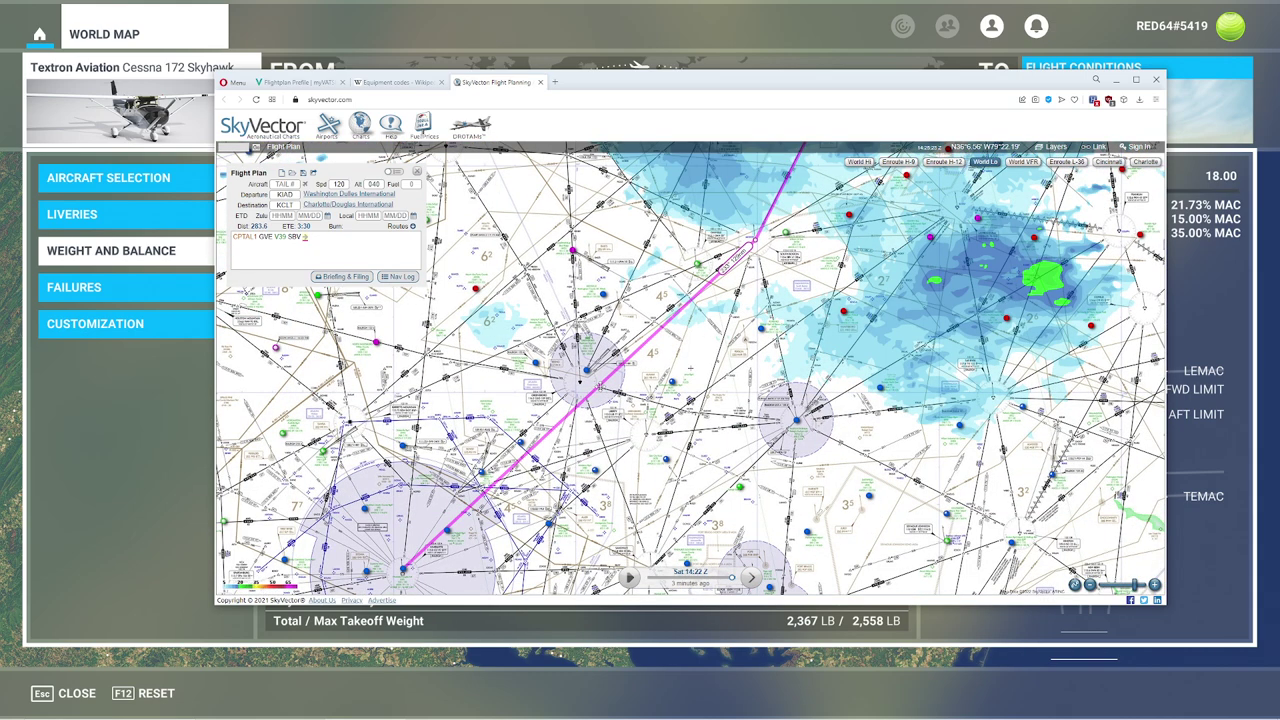
mouse_move(581, 381)
left_mouse_down()
mouse_move(590, 374)
mouse_move(585, 386)
left_mouse_up()
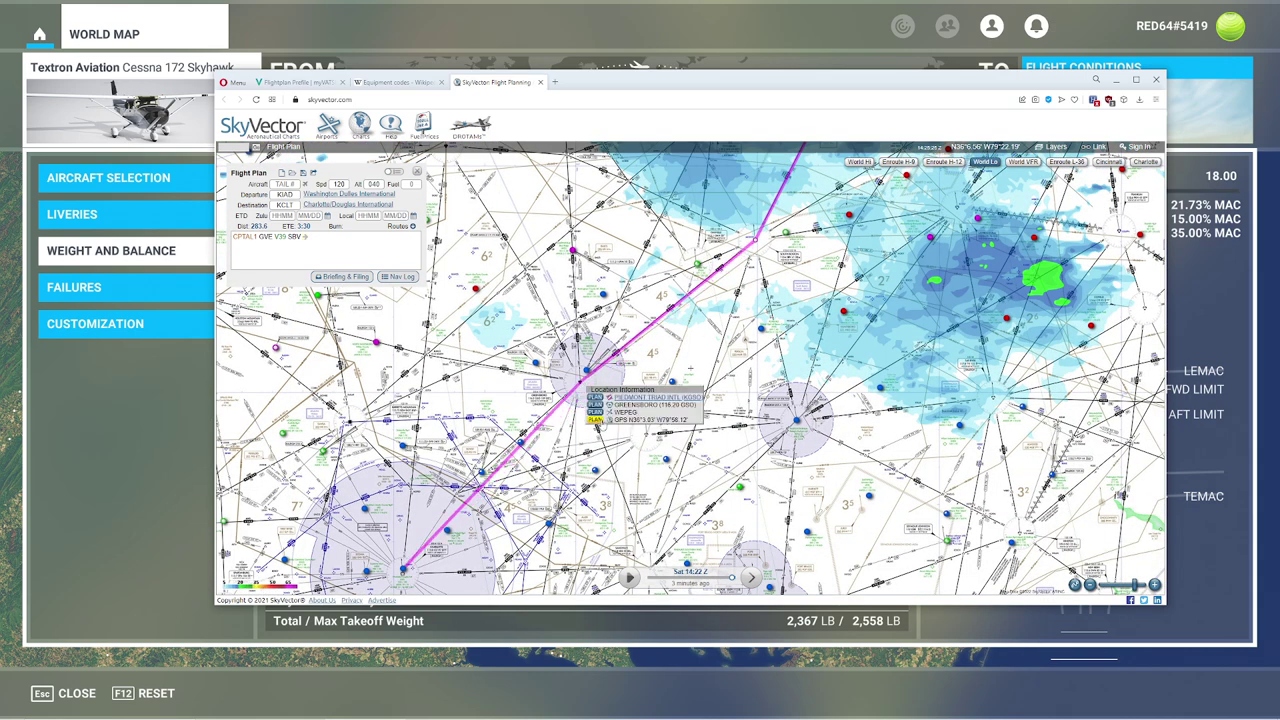
left_click(595, 404)
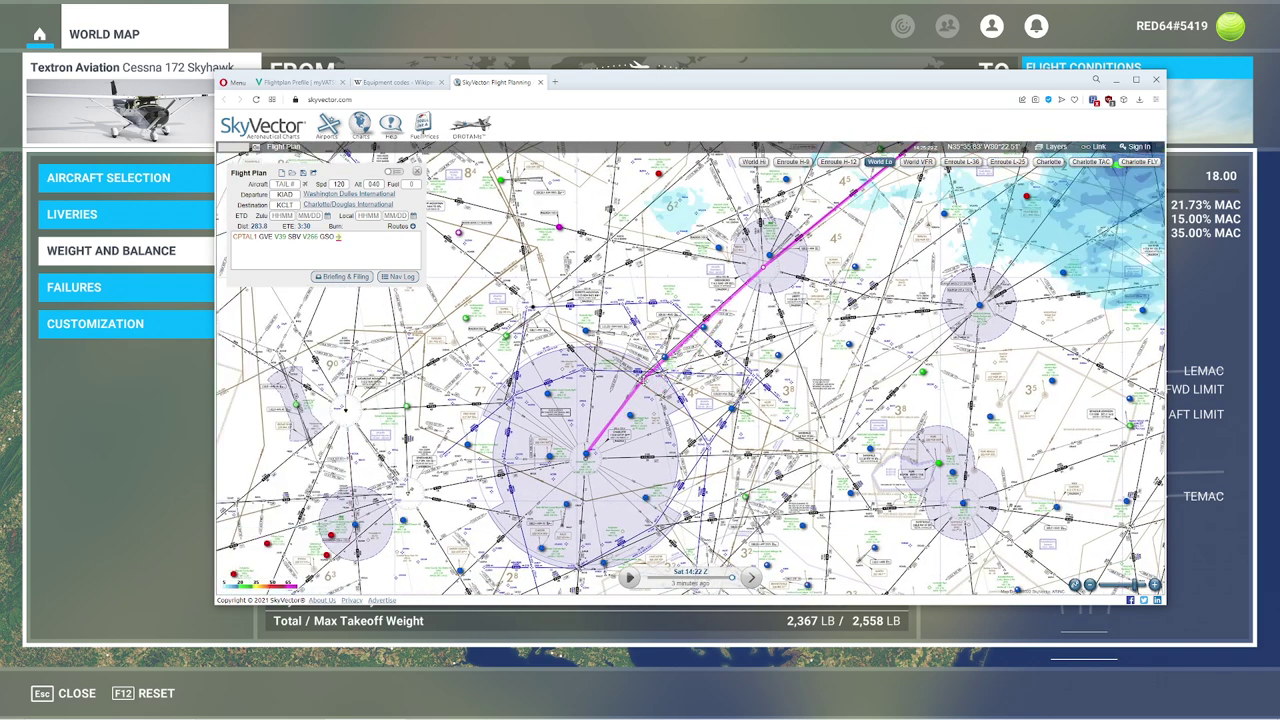
left_click(644, 382)
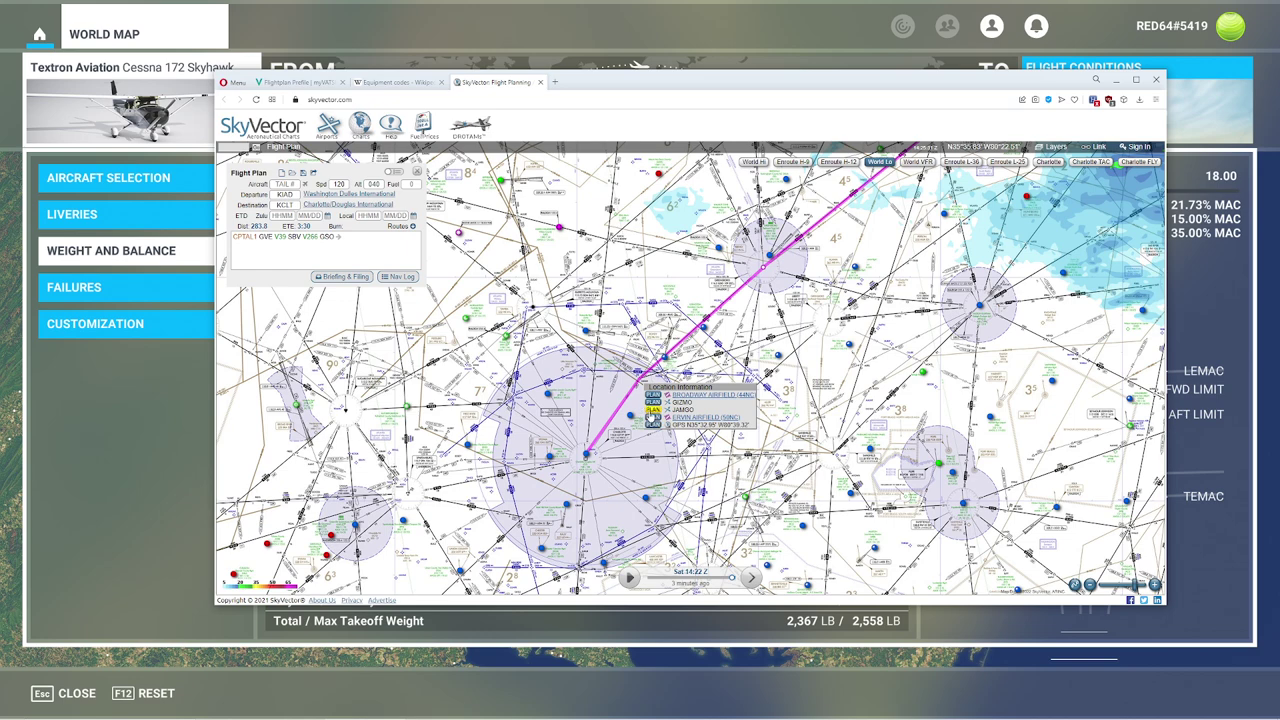
scroll(649, 414, "up", 3)
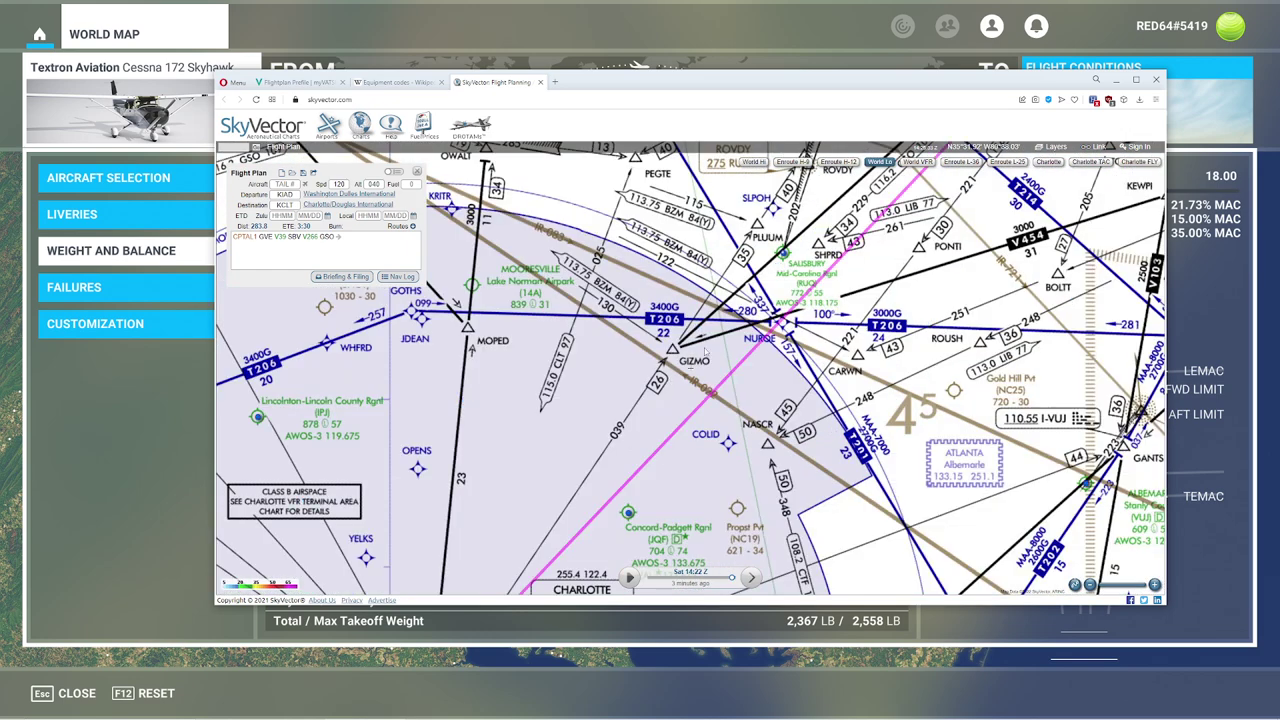
left_click_drag(720, 384, 664, 358)
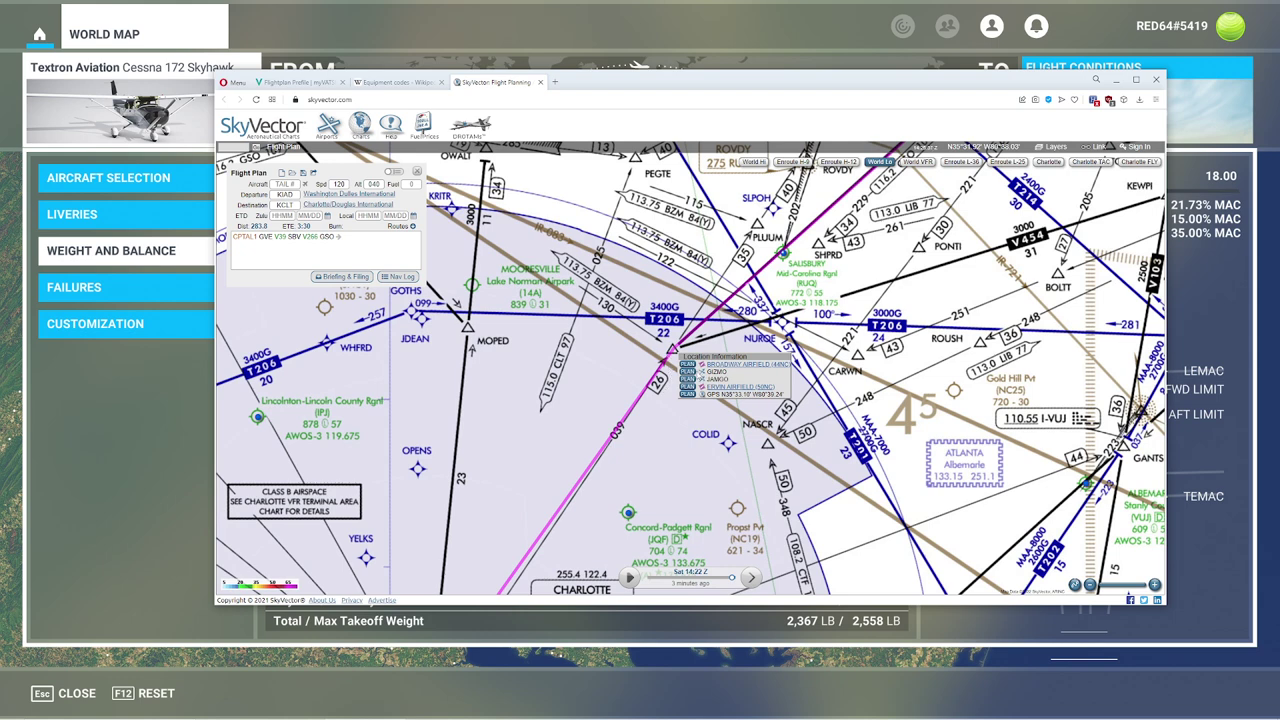
left_click(689, 371)
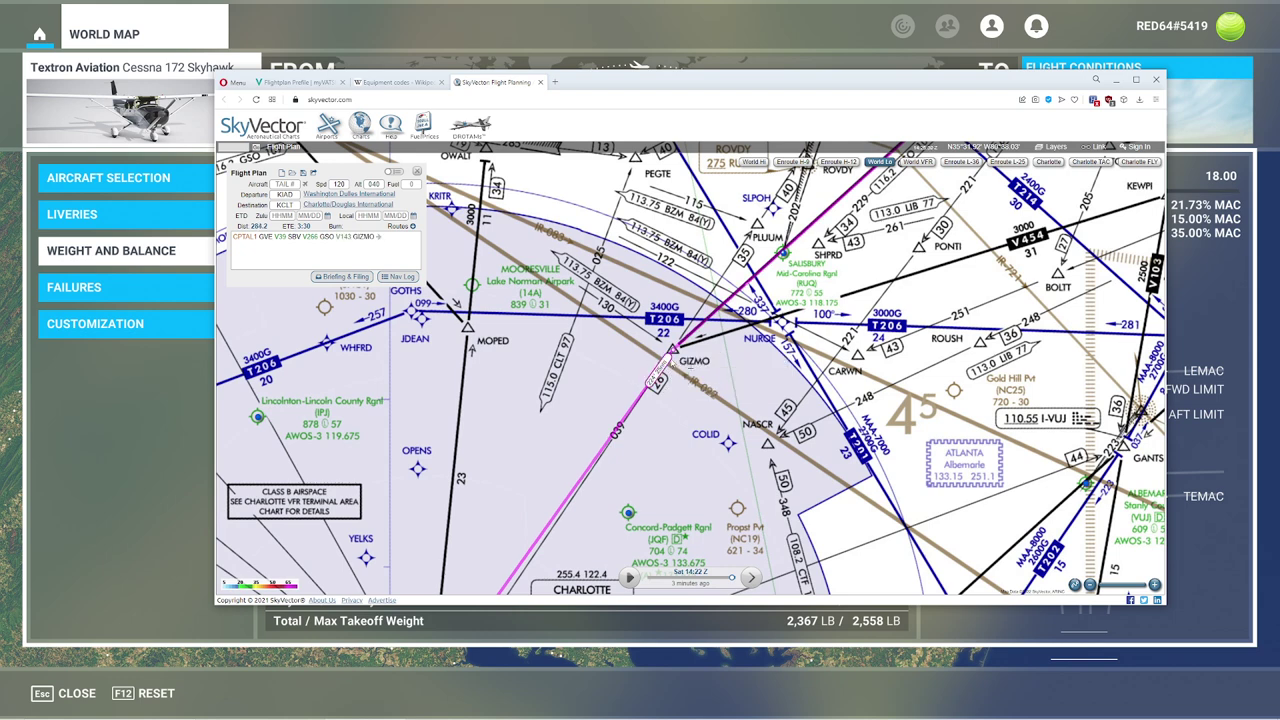
triple_click(409, 249)
key("ctrl+c")
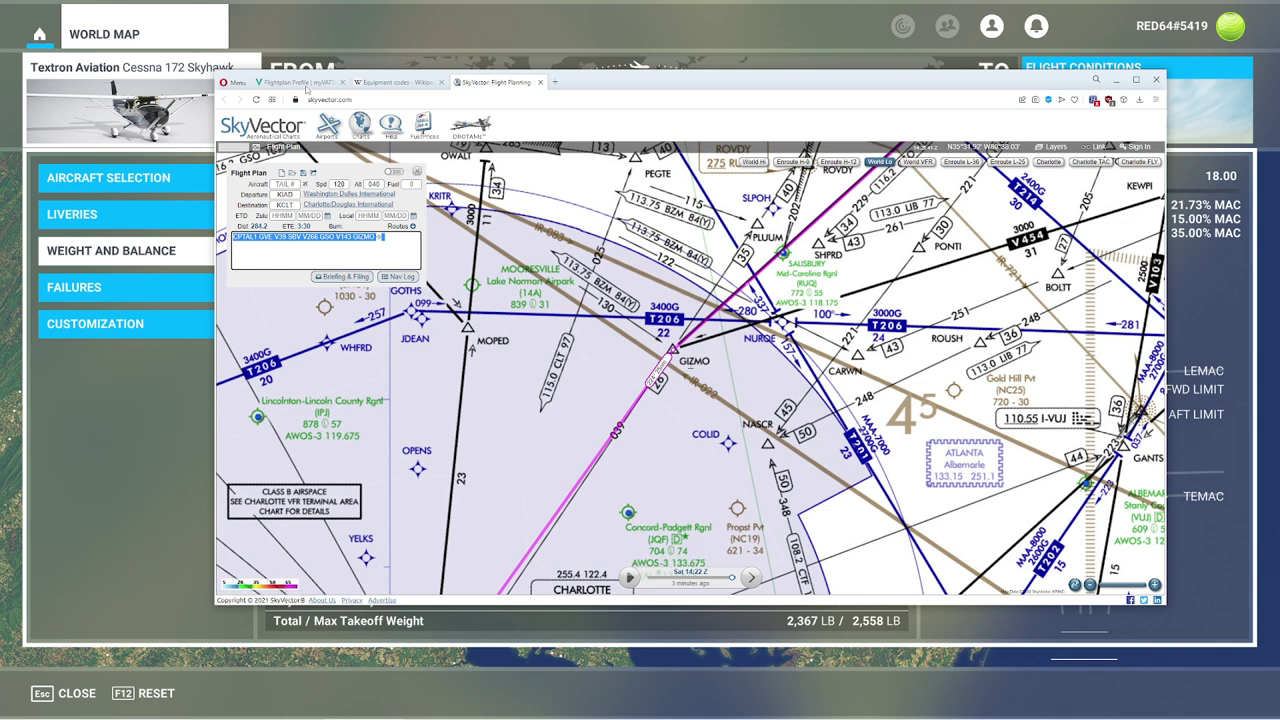
Paste the SkyVector route CPTAL1 GVE V39 SBV V266 GSO V143 GIZMO over DCT in myVATSIM's Route Details.
left_click(300, 83)
key("ctrl+v")
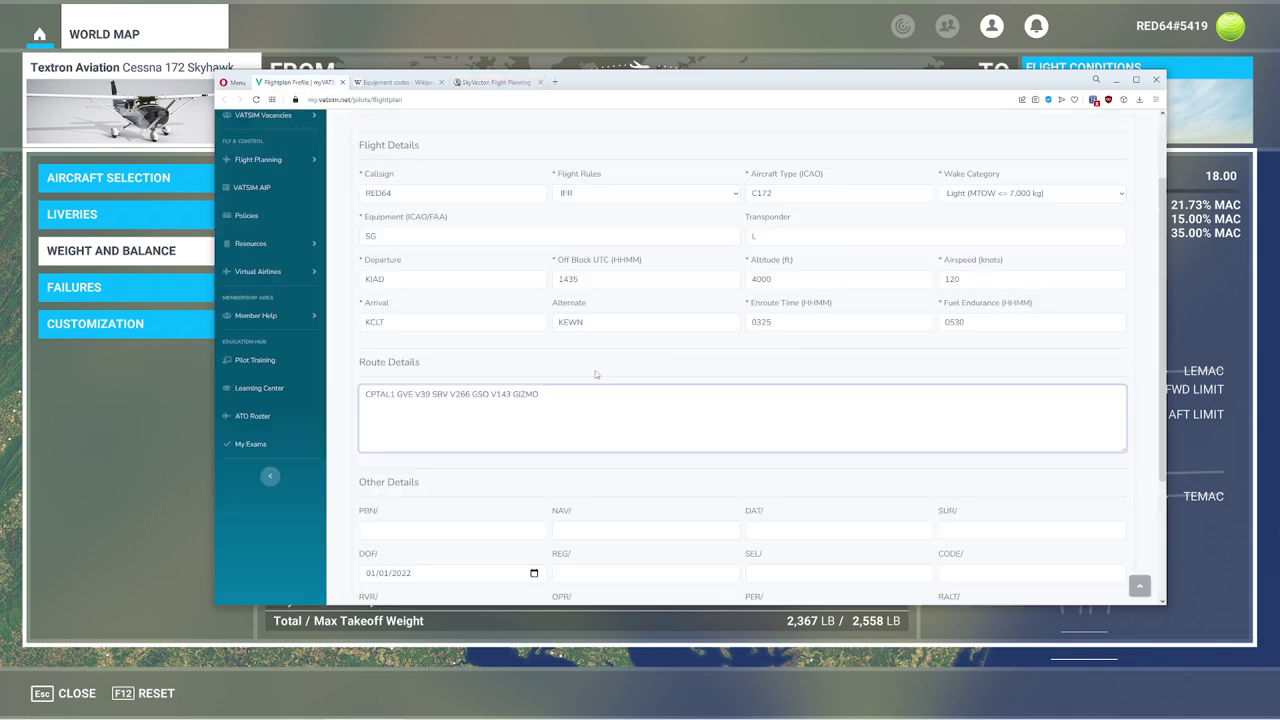
left_click(595, 374)
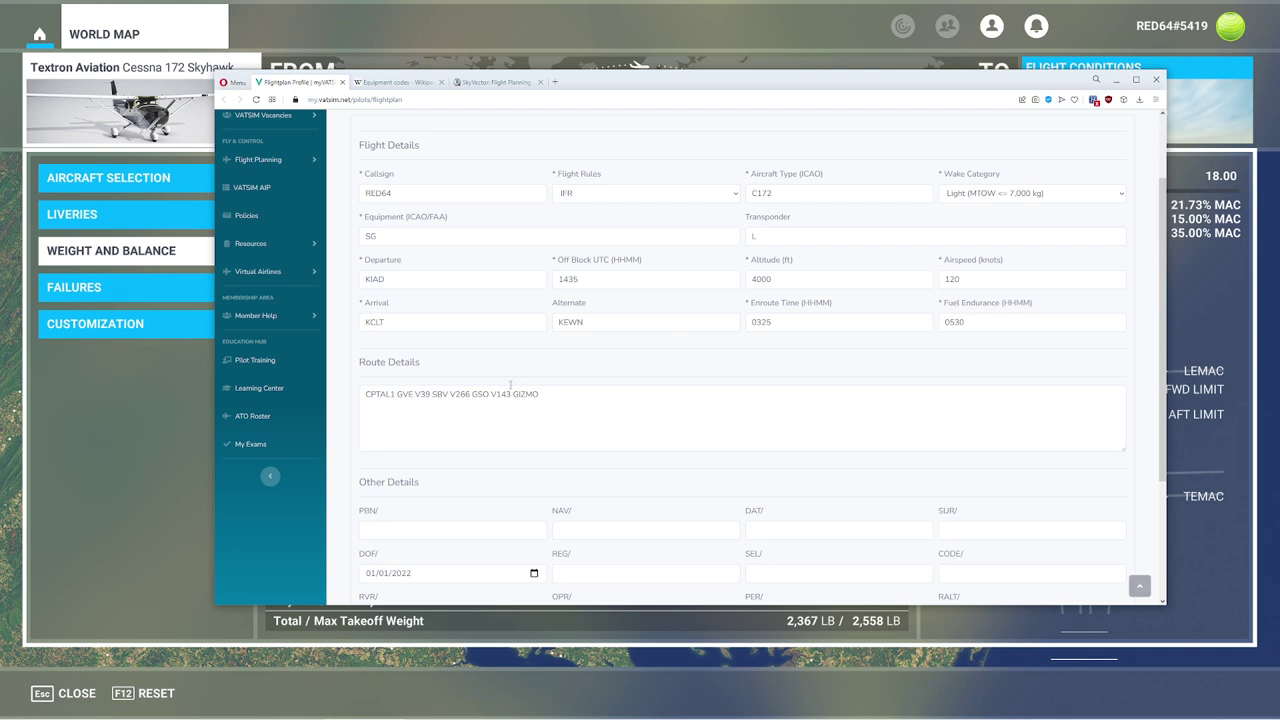
Search Google for 'faa preferred routes' and open the FAA NFDC Preferred Routes Database.
key("ctrl+t")
type("faa")
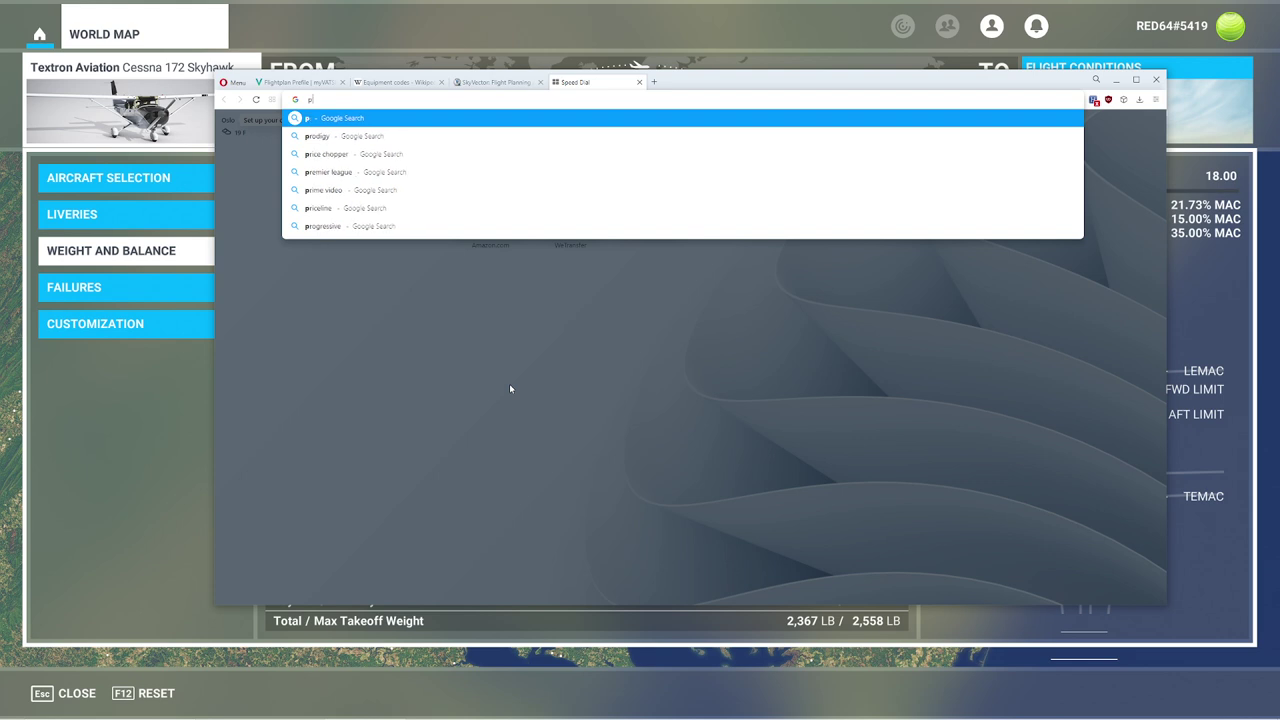
type(" preferr")
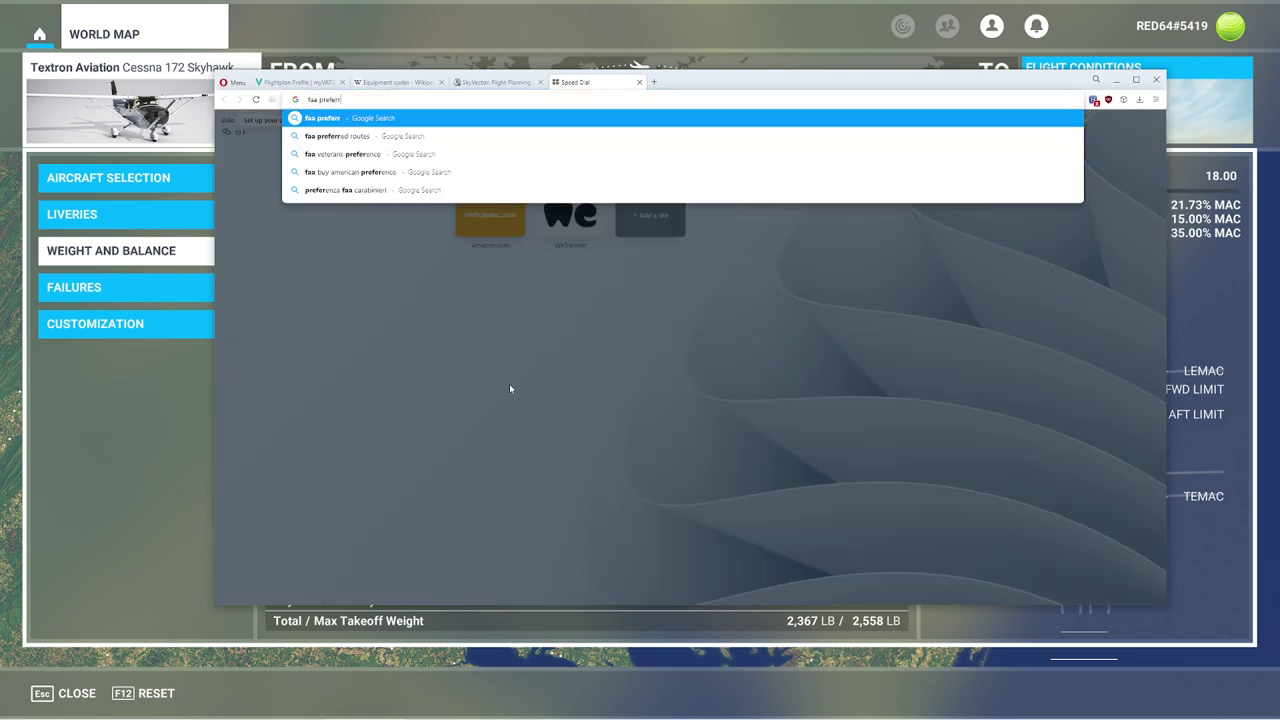
type("ed routes")
key("Return")
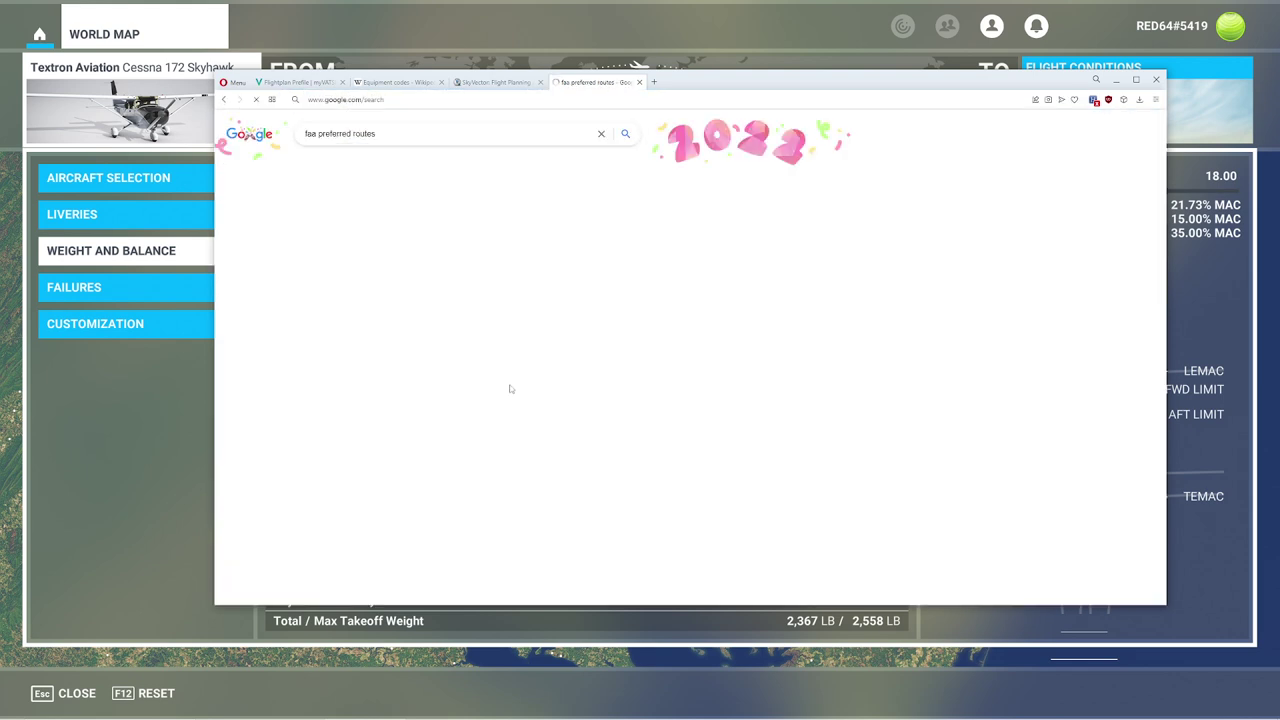
left_click(430, 220)
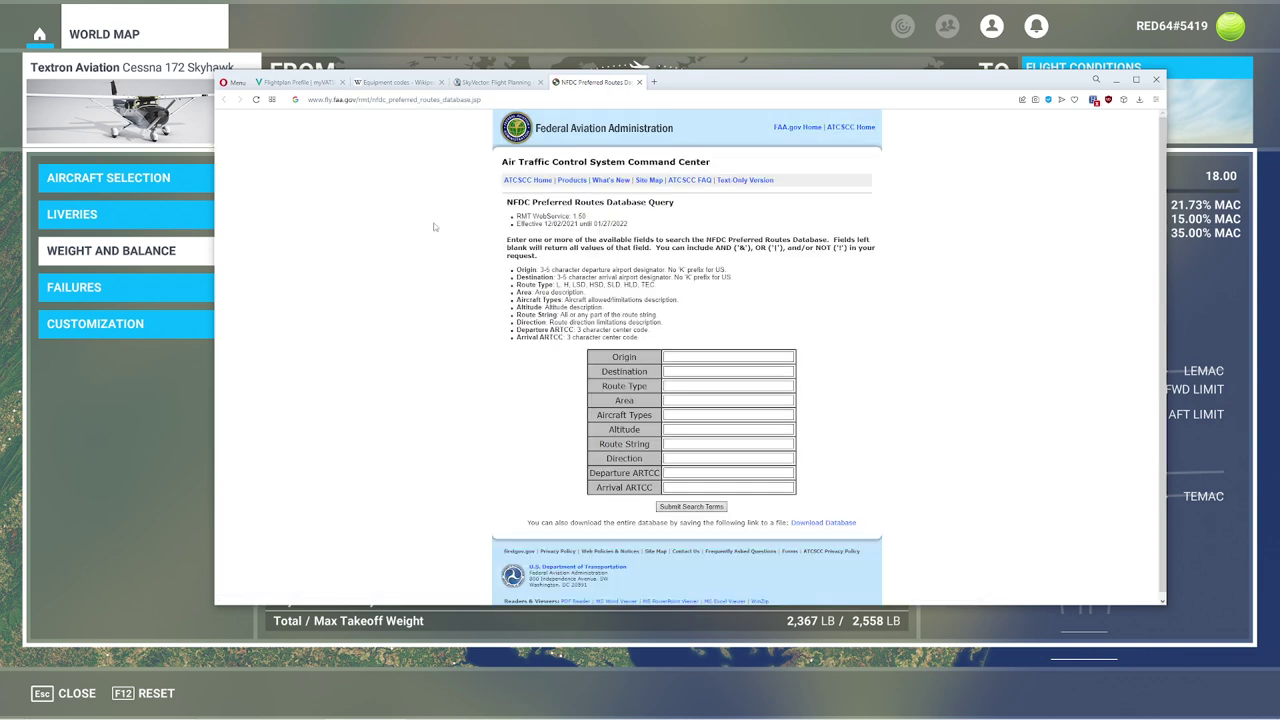
Query preferred routes from IAD to CLT and select the resulting route string.
left_click(699, 357)
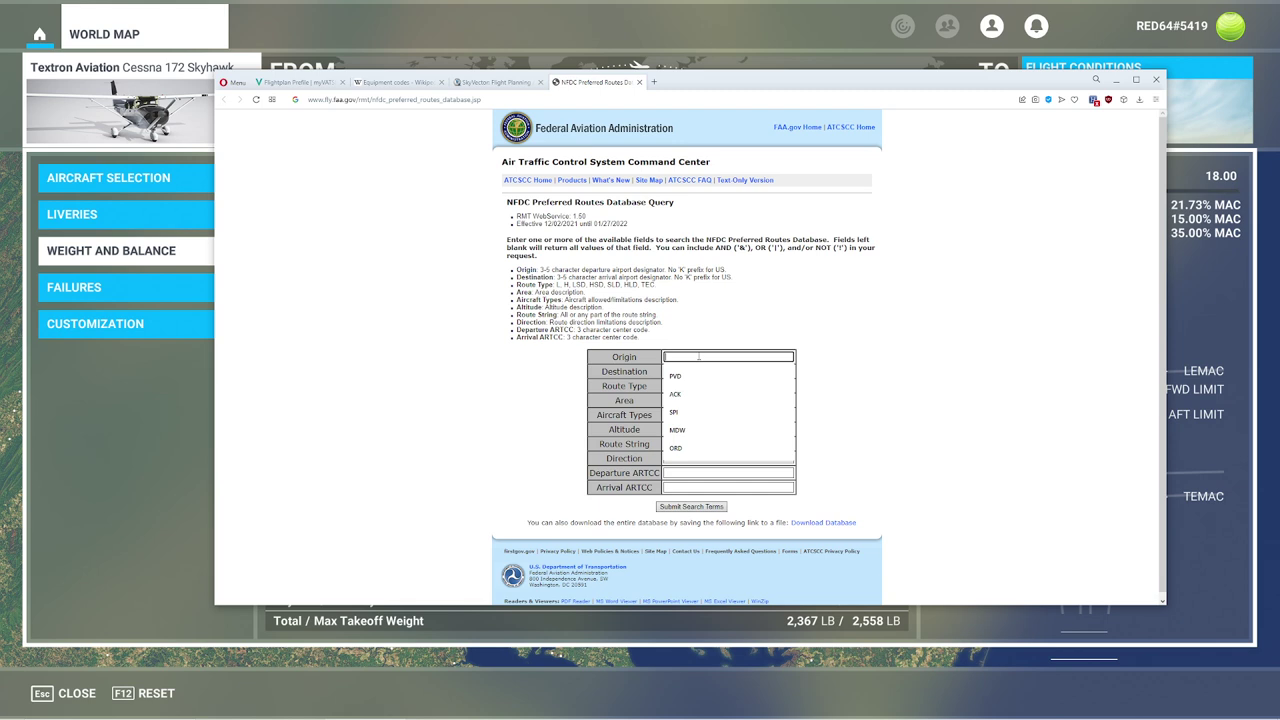
type("IAD")
key("Tab")
type("CLT")
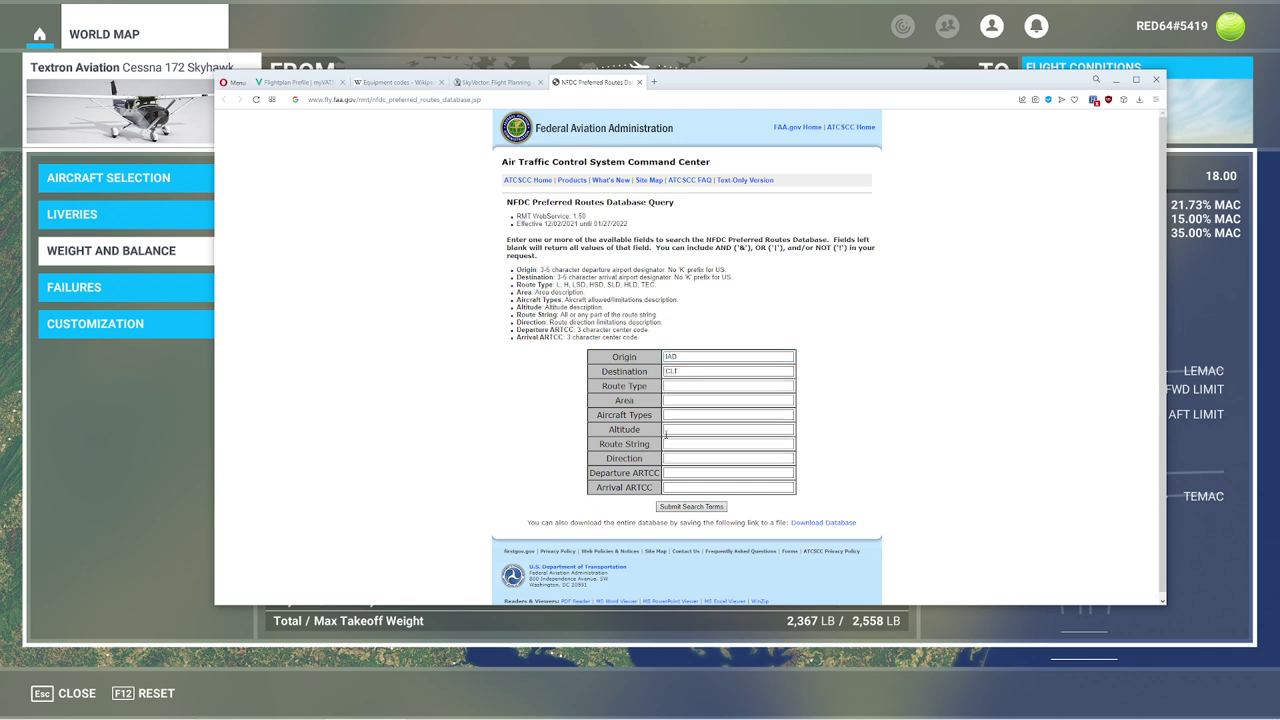
left_click(701, 508)
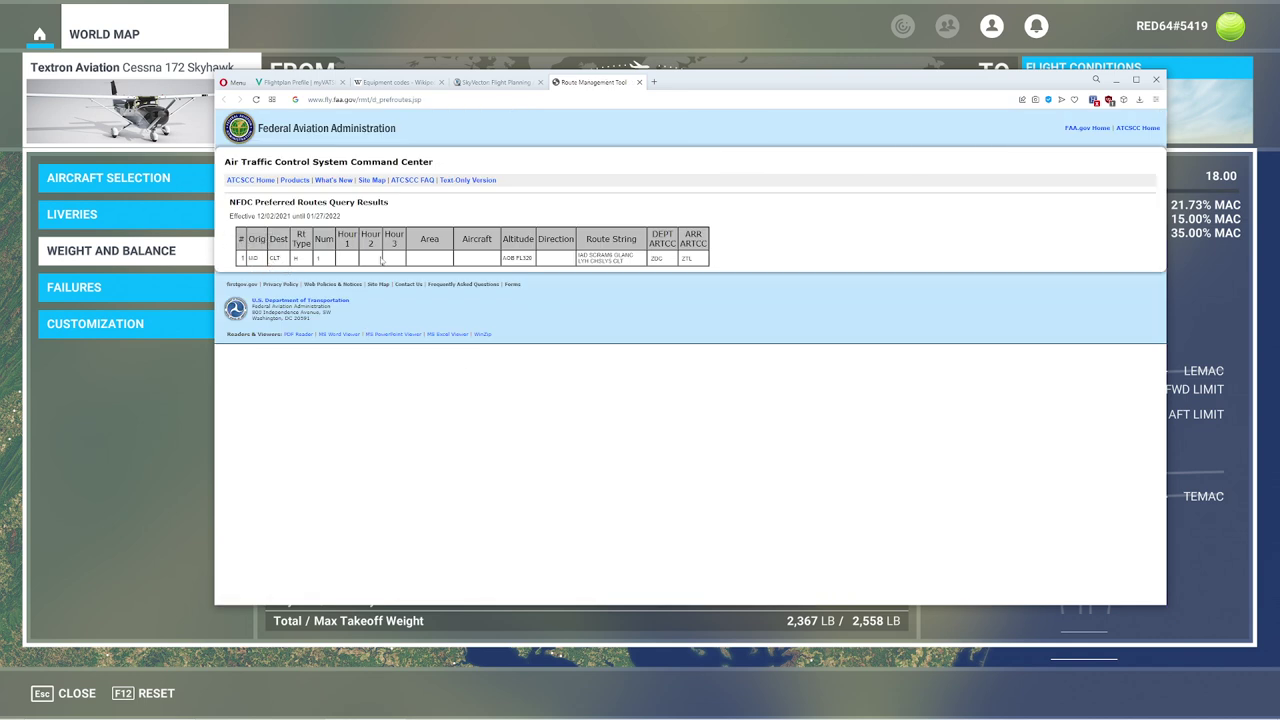
left_click_drag(630, 262, 577, 256)
Replace SkyVector's route with the preferred route IAD SCRAM6 GLANC LYH CHSLY5 CLT and review it on the chart.
key("ctrl+c")
left_click(500, 82)
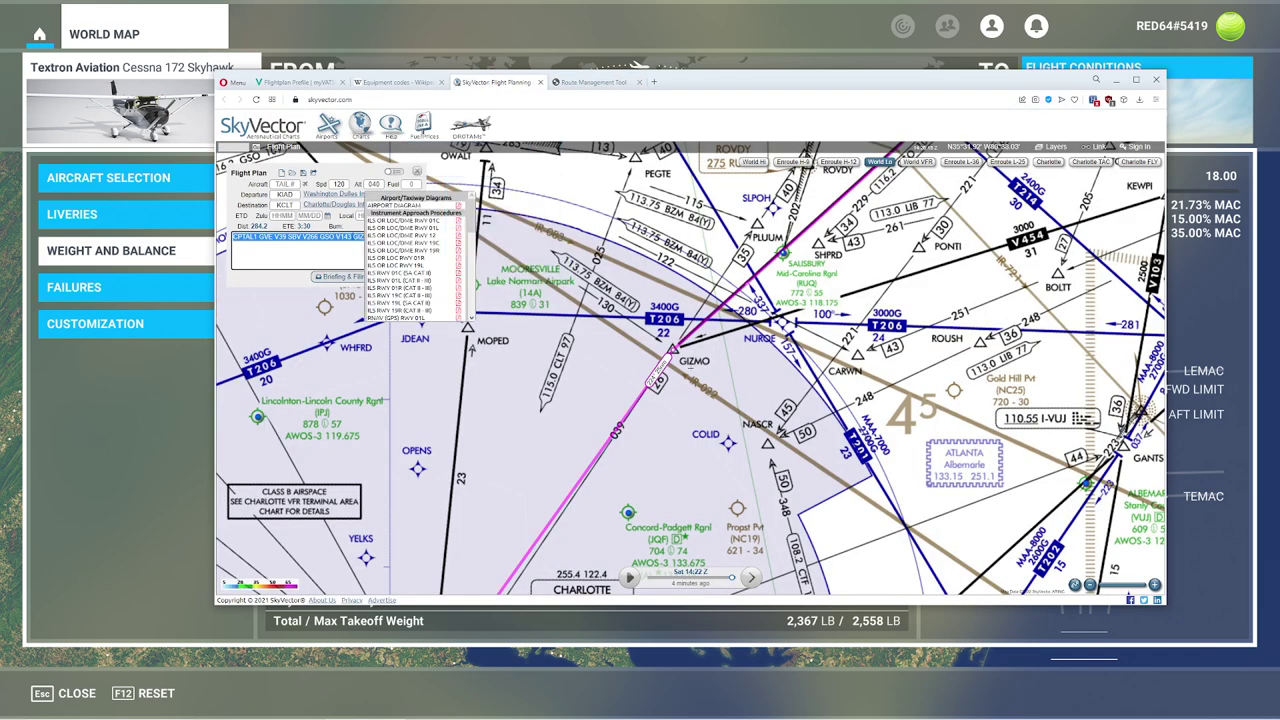
key("ctrl+v")
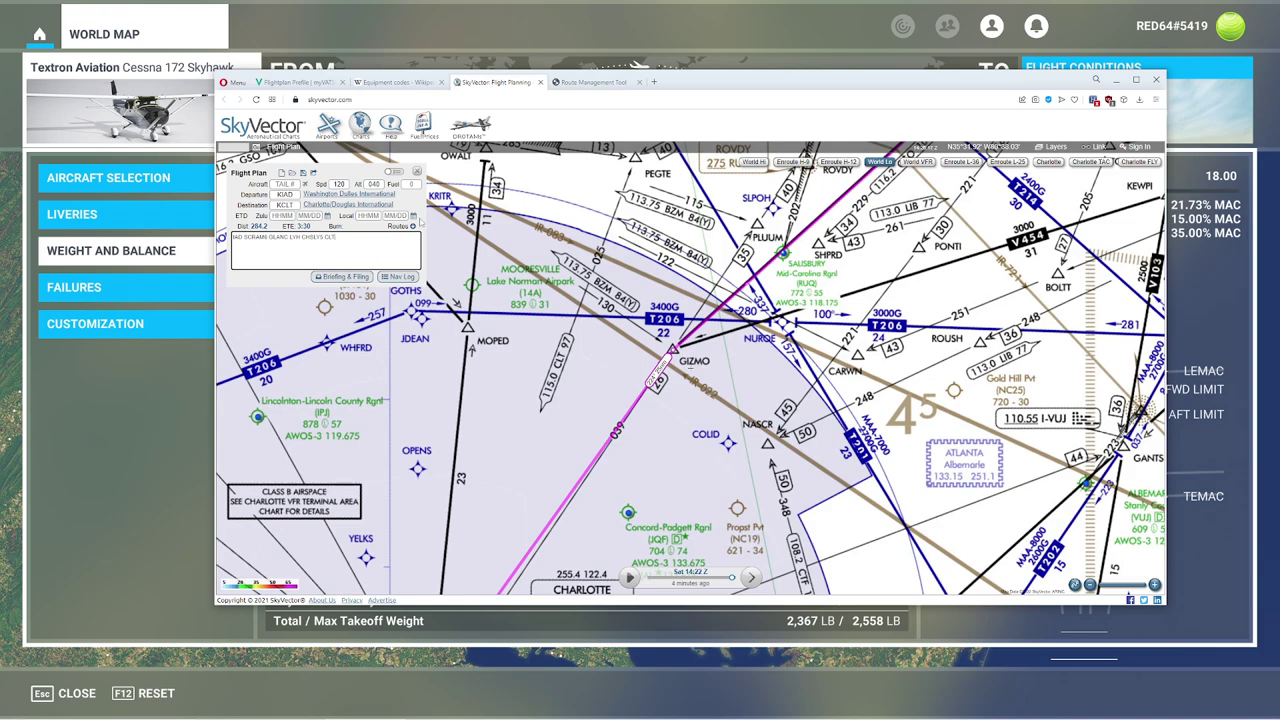
scroll(776, 395, "down", 3)
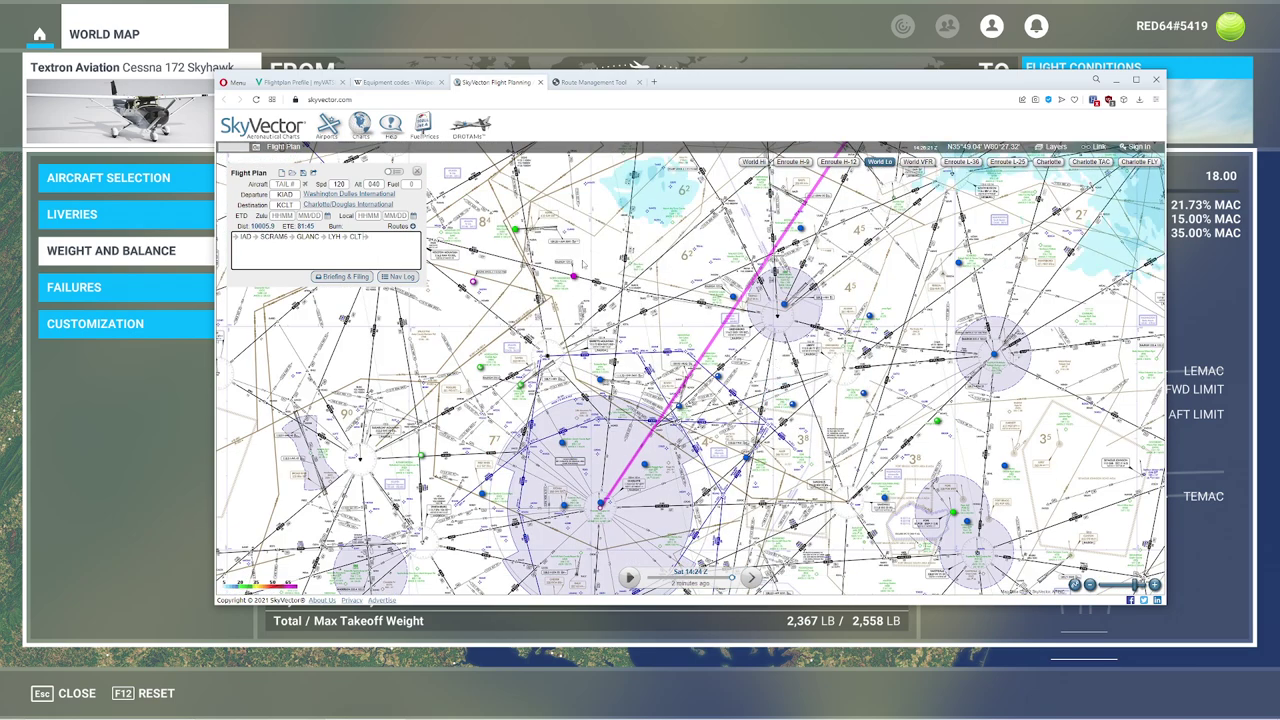
mouse_move(366, 206)
scroll(790, 268, "down", 5)
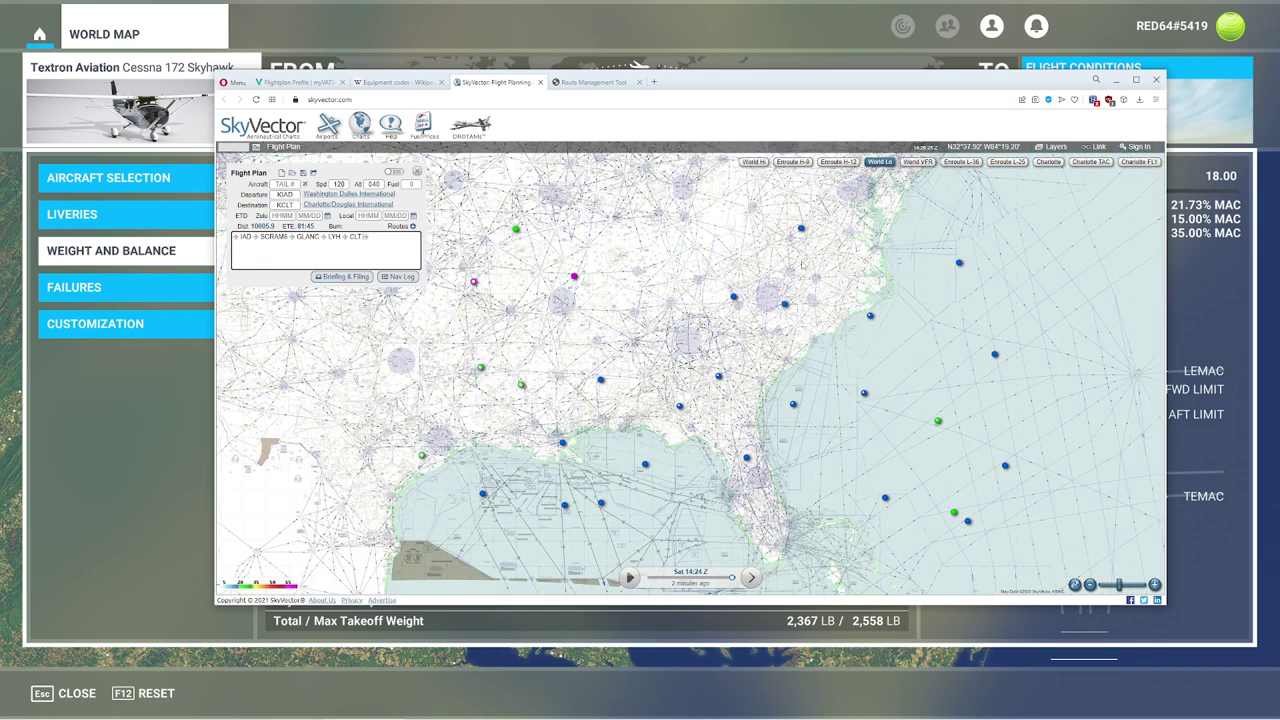
scroll(701, 356, "up", 2)
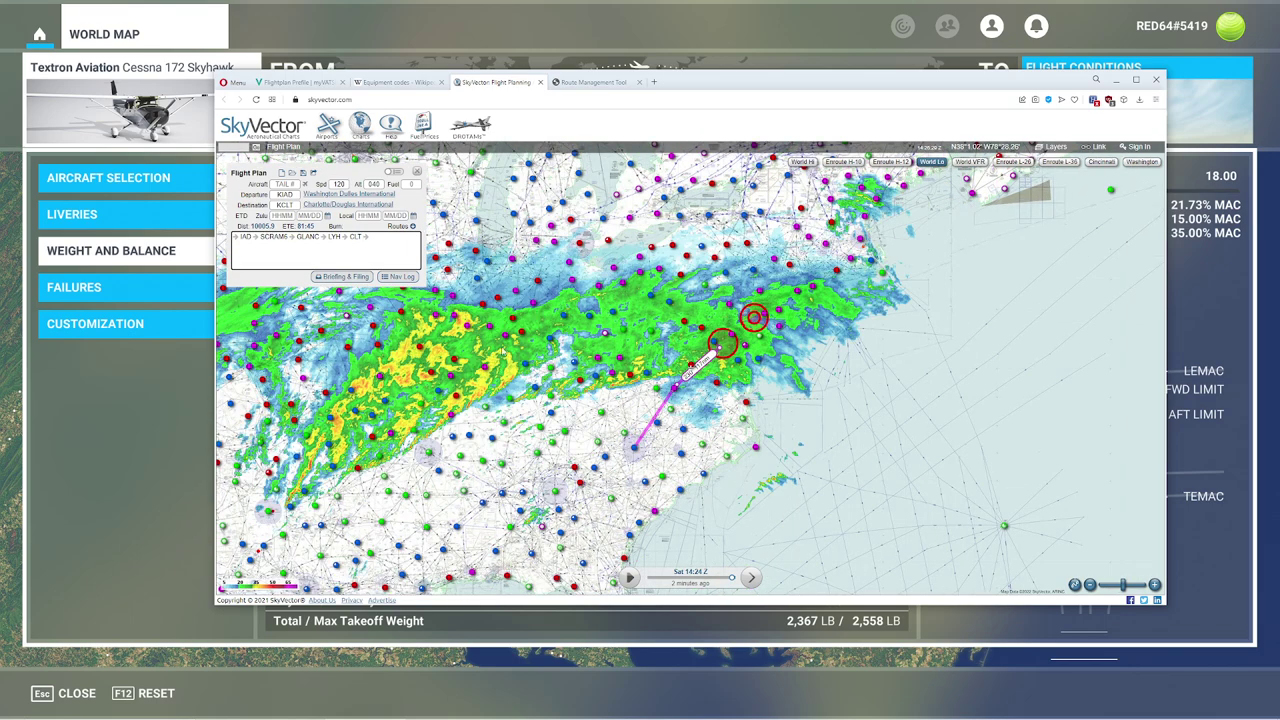
scroll(692, 427, "up", 1)
left_click(712, 426)
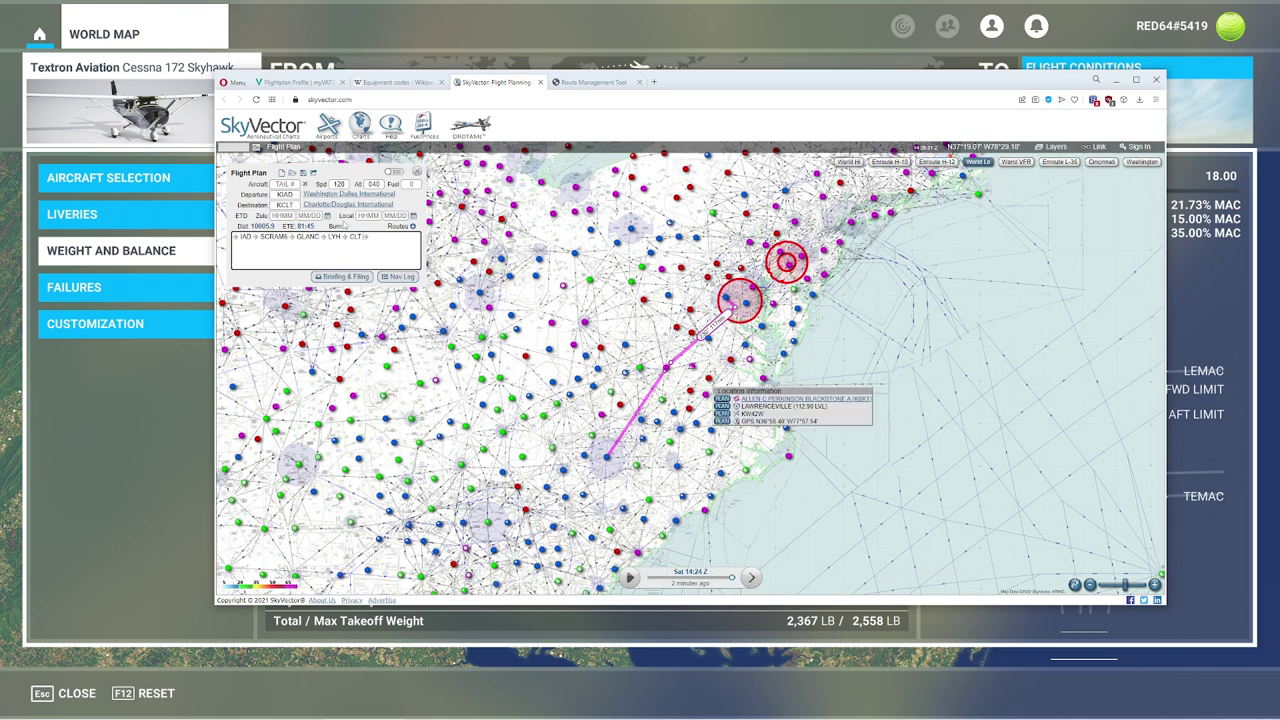
Overwrite myVATSIM's Route Details with the preferred route IAD SCRAM6 GLANC LYH CHSLY5 CLT.
left_click(300, 82)
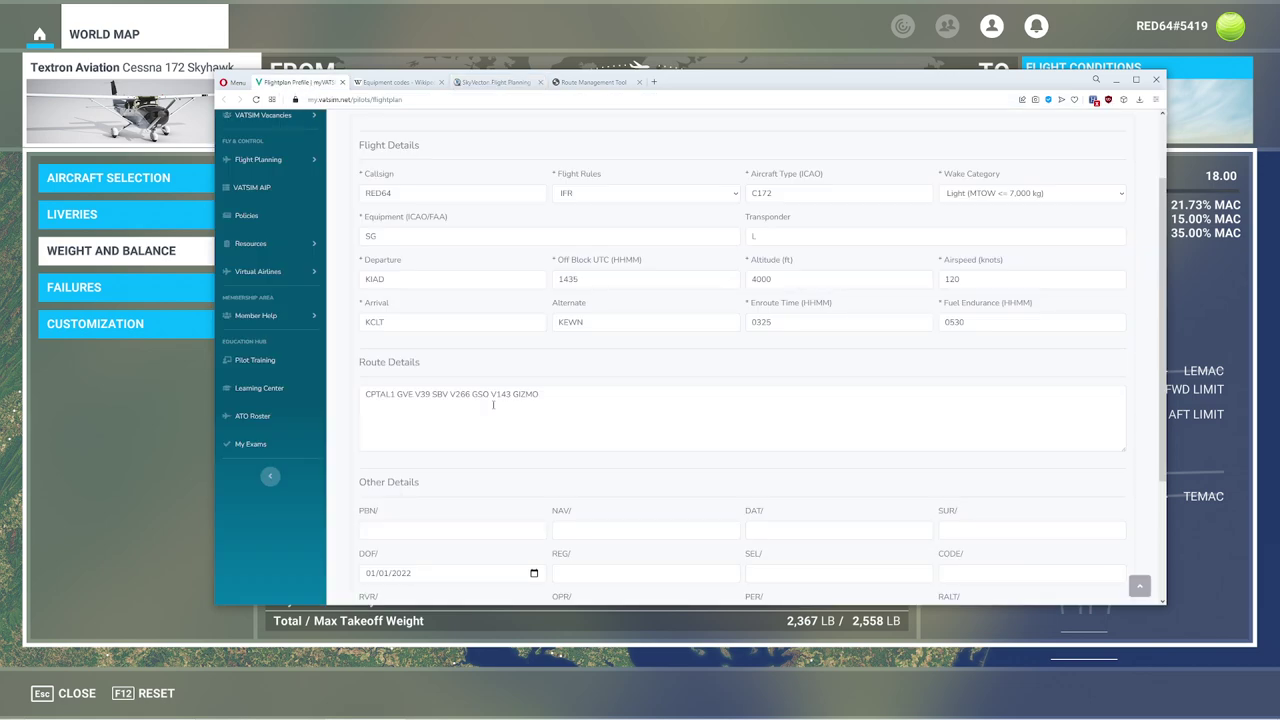
triple_click(631, 403)
key("ctrl+v")
scroll(420, 366, "down", 2)
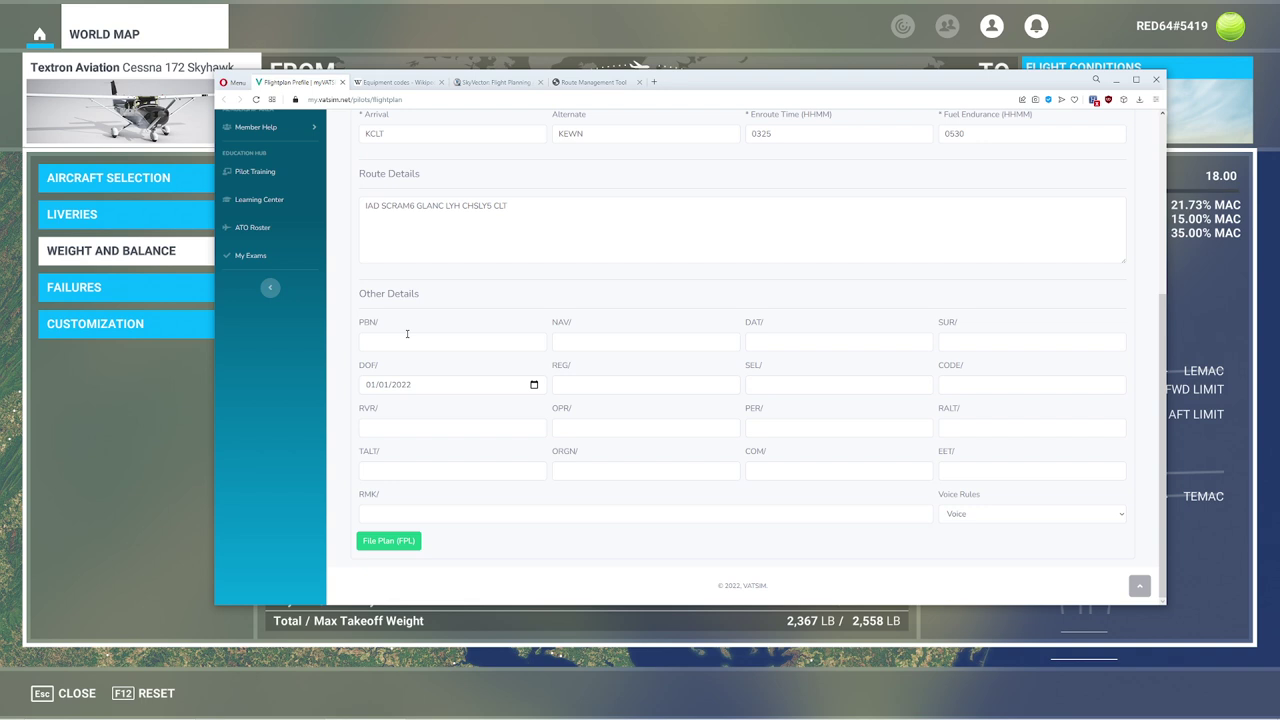
Close the Wikipedia equipment codes, SkyVector and preferred routes tabs.
left_click(441, 82)
left_click(445, 82)
left_click(445, 82)
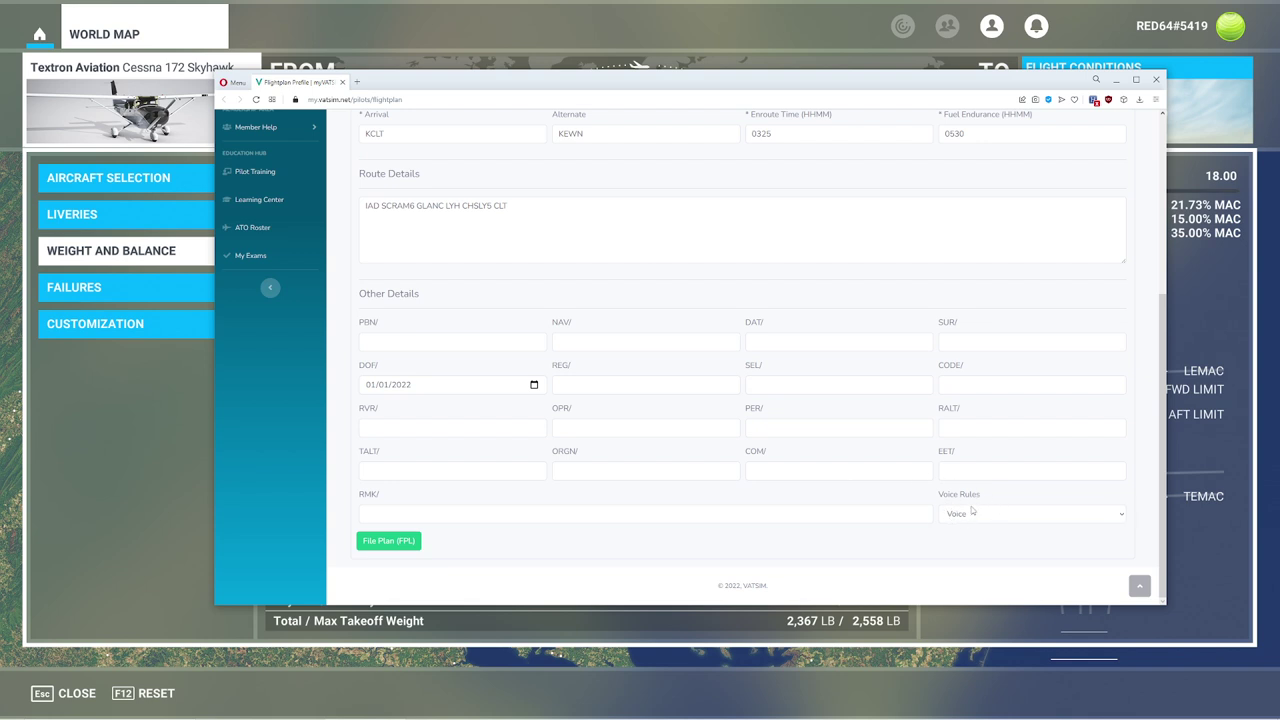
Check the Voice Rules dropdown options and leave it set to Voice.
left_click(969, 513)
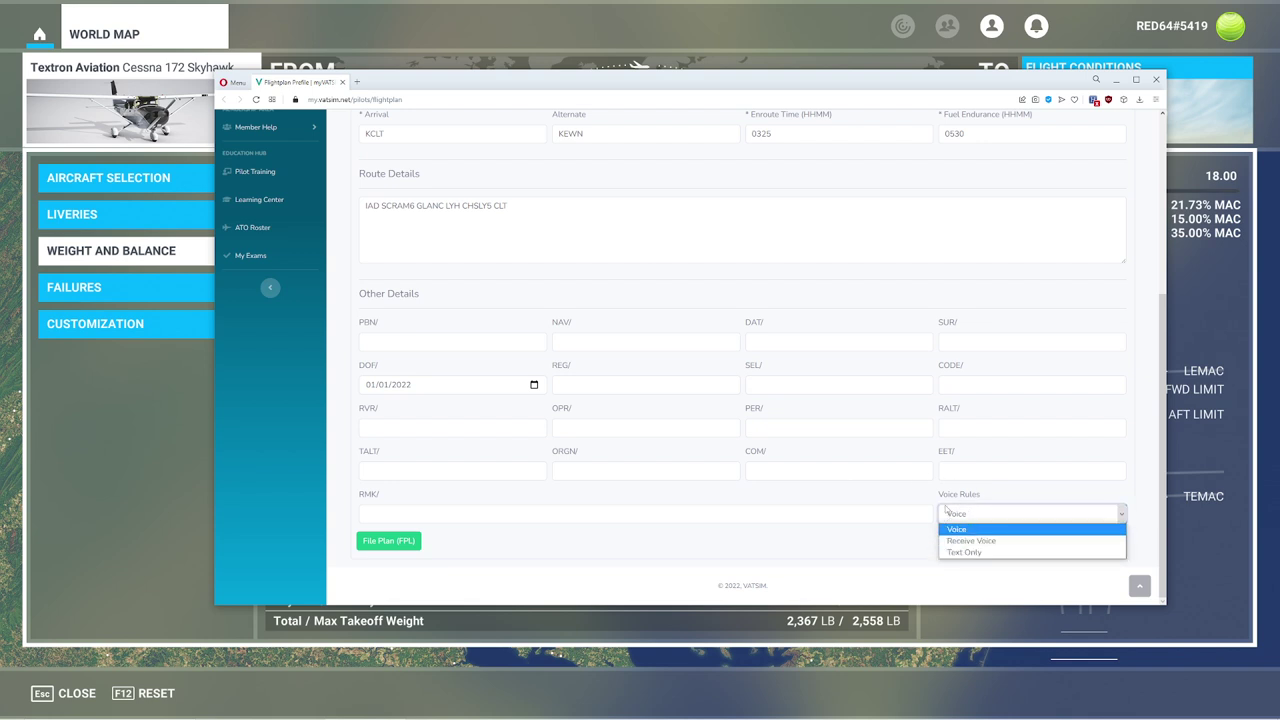
left_click(947, 508)
left_click(980, 516)
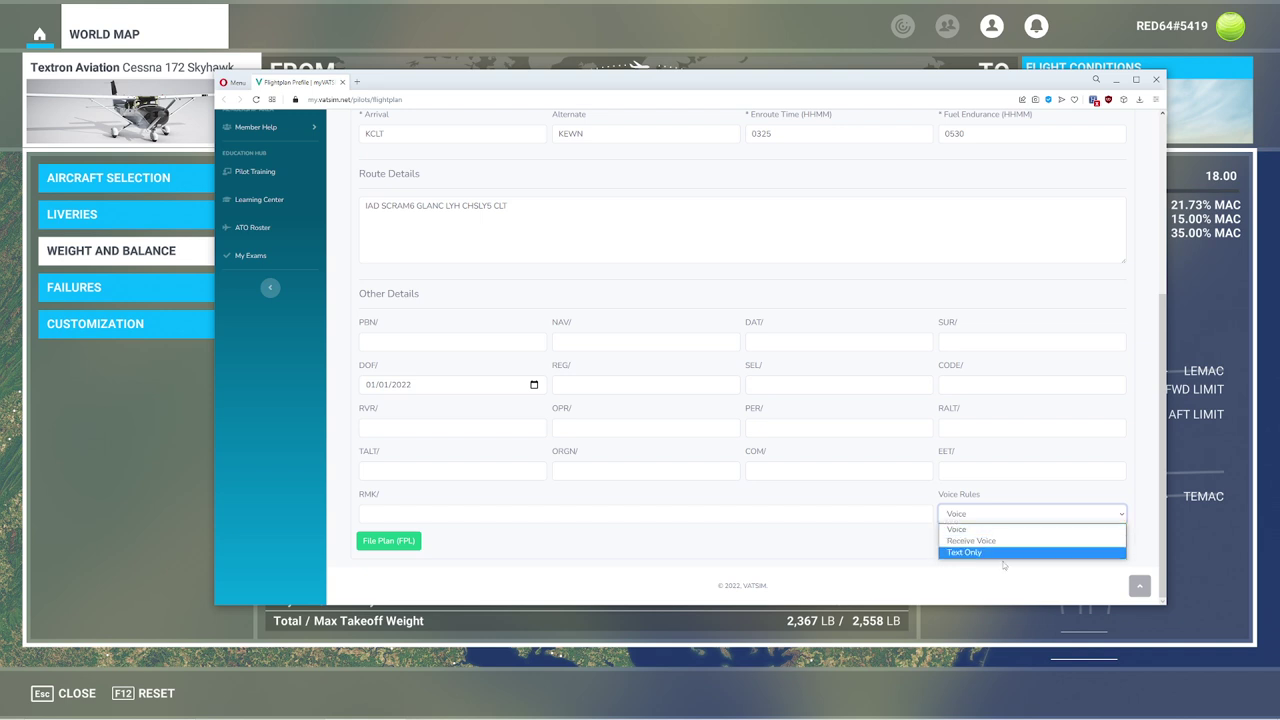
left_click(963, 597)
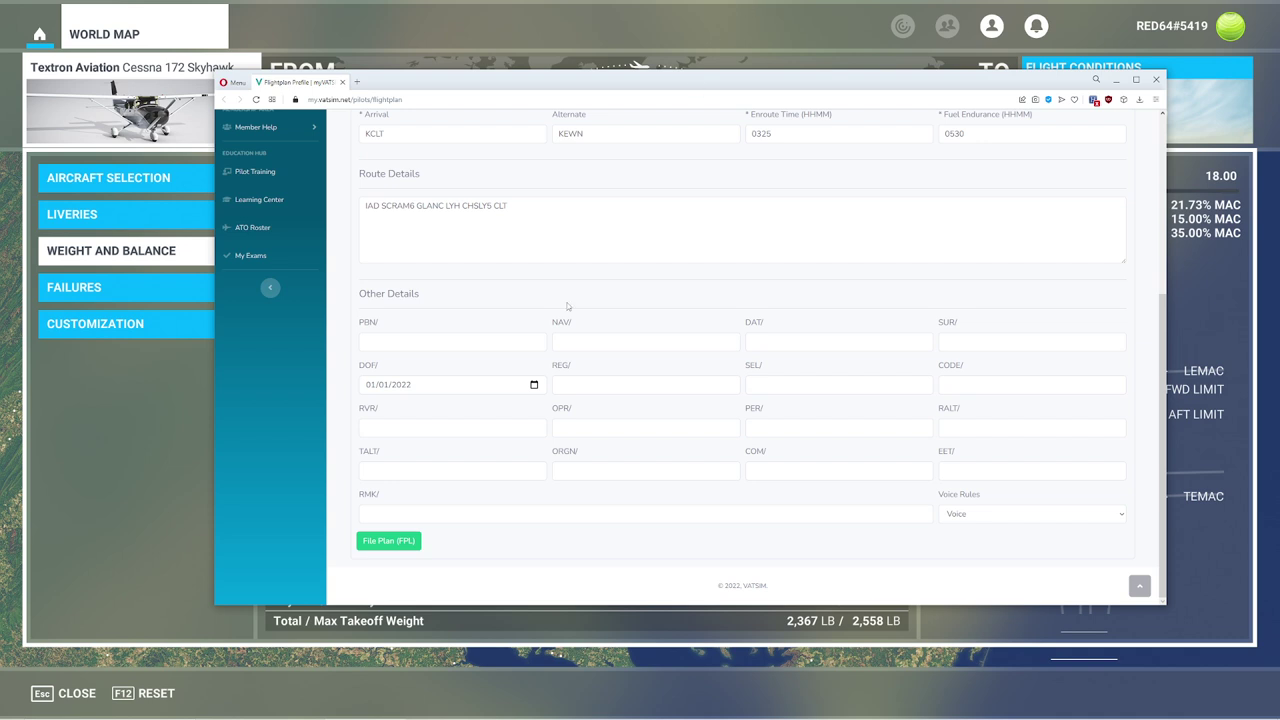
scroll(500, 335, "up", 1)
scroll(470, 370, "down", 1)
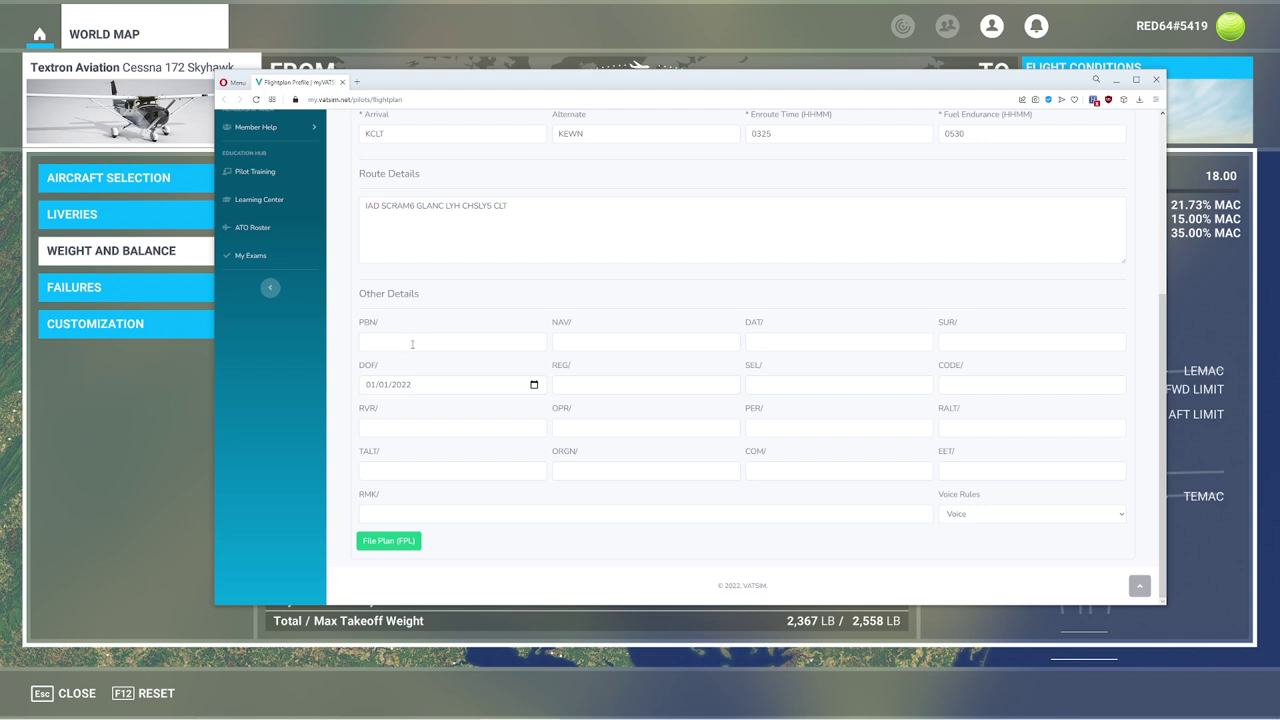
Set the PBN field to S2 and bring up the FAA 7110.10 PBN reference page.
left_click(412, 343)
type("S8")
left_click(415, 325)
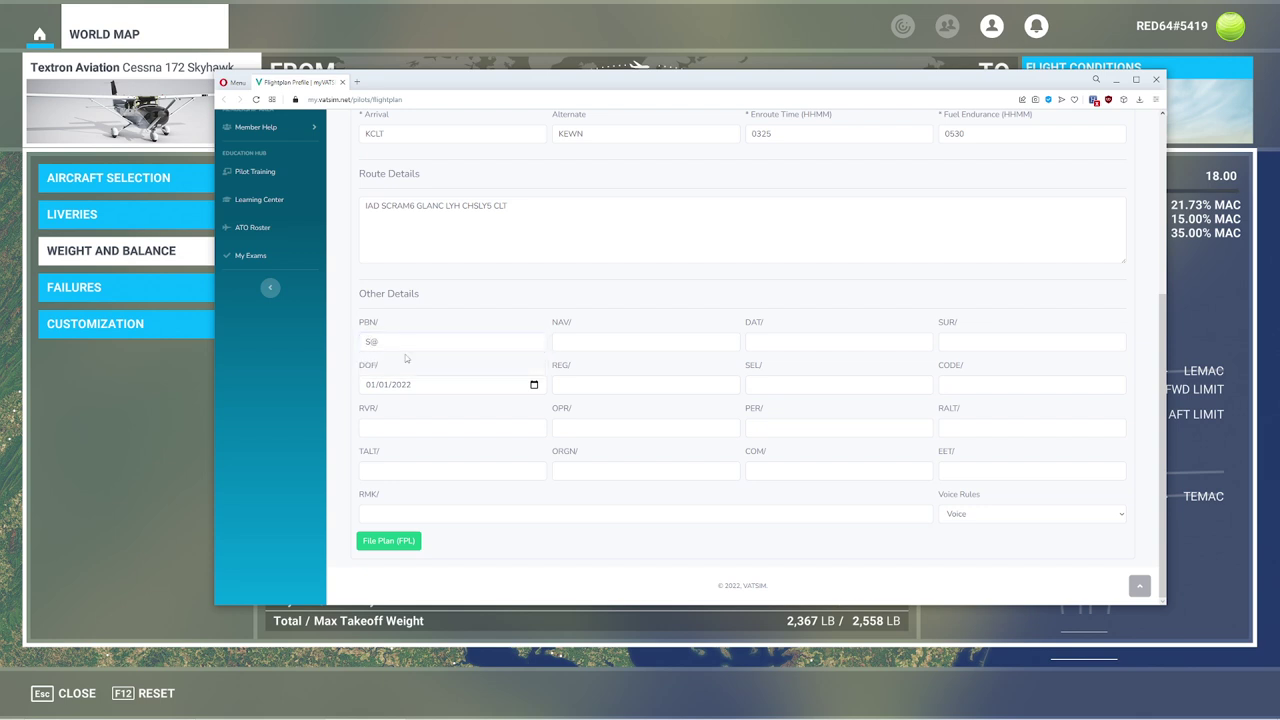
left_click(406, 346)
key("BackSpace")
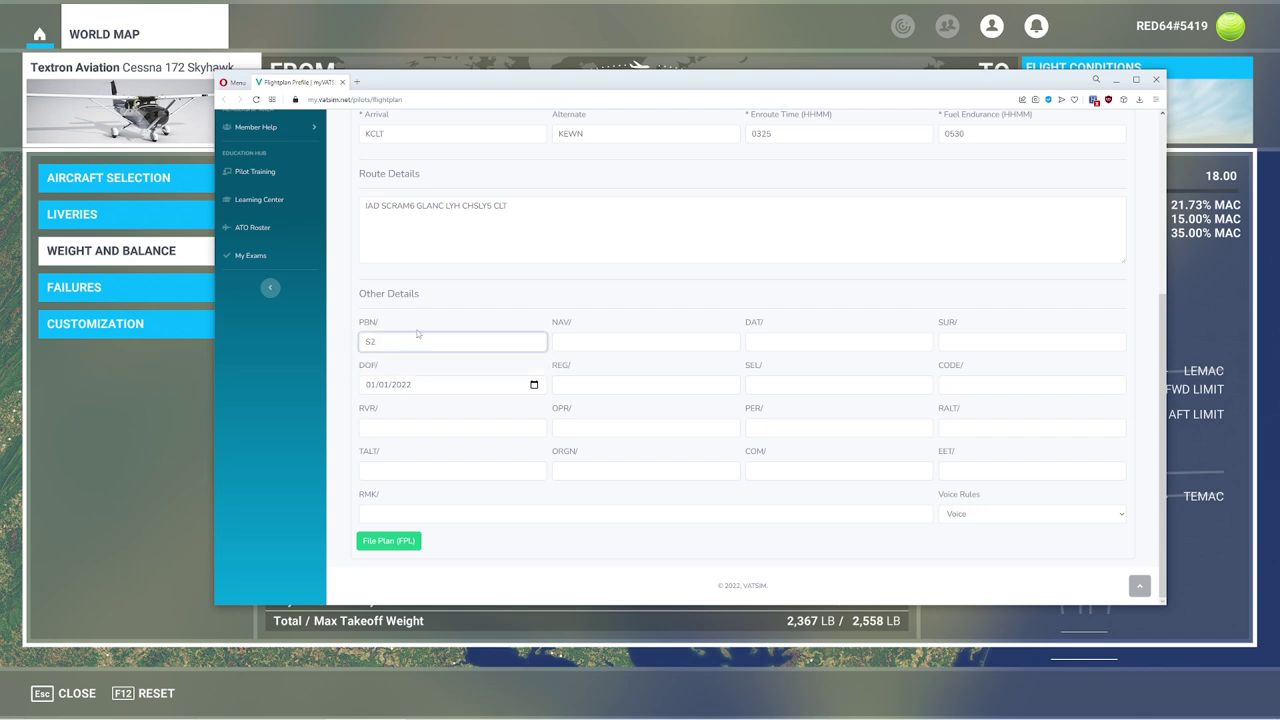
left_click(434, 285)
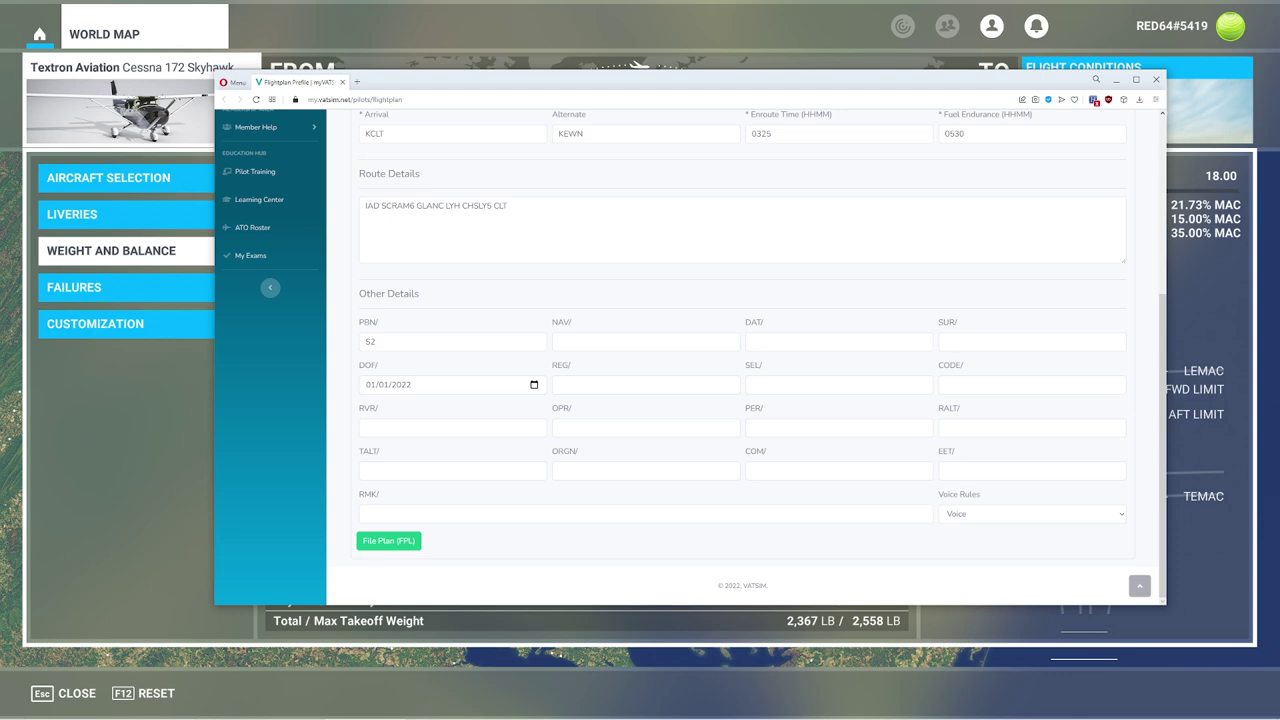
key("alt+Tab")
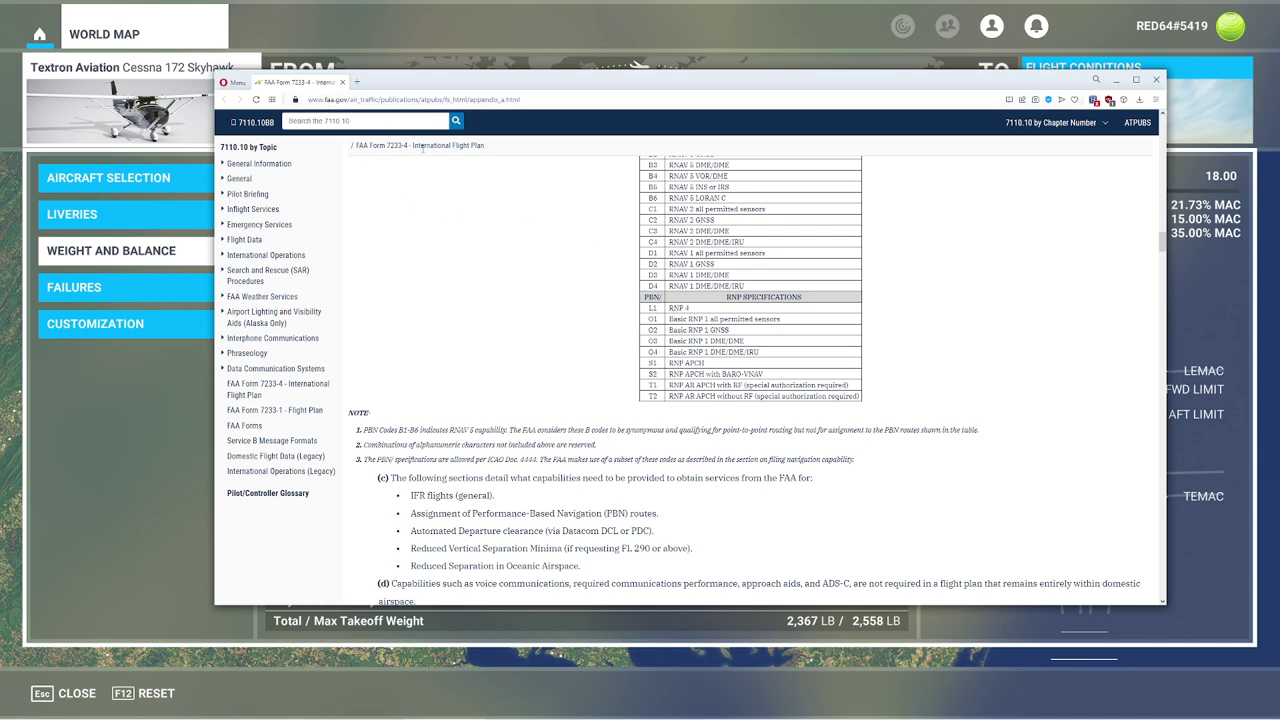
Review the Table A-5 PBN specifications on the FAA page, then return to the myVATSIM form.
scroll(703, 313, "up", 2)
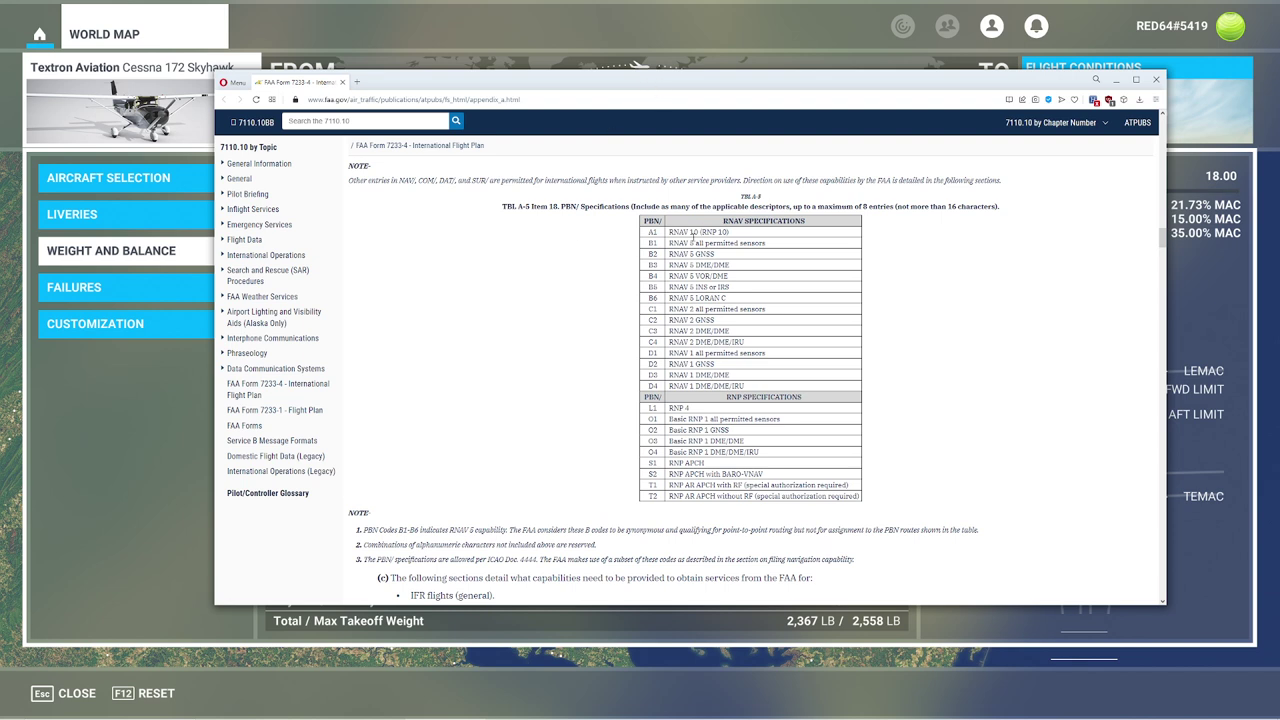
key("alt+Tab")
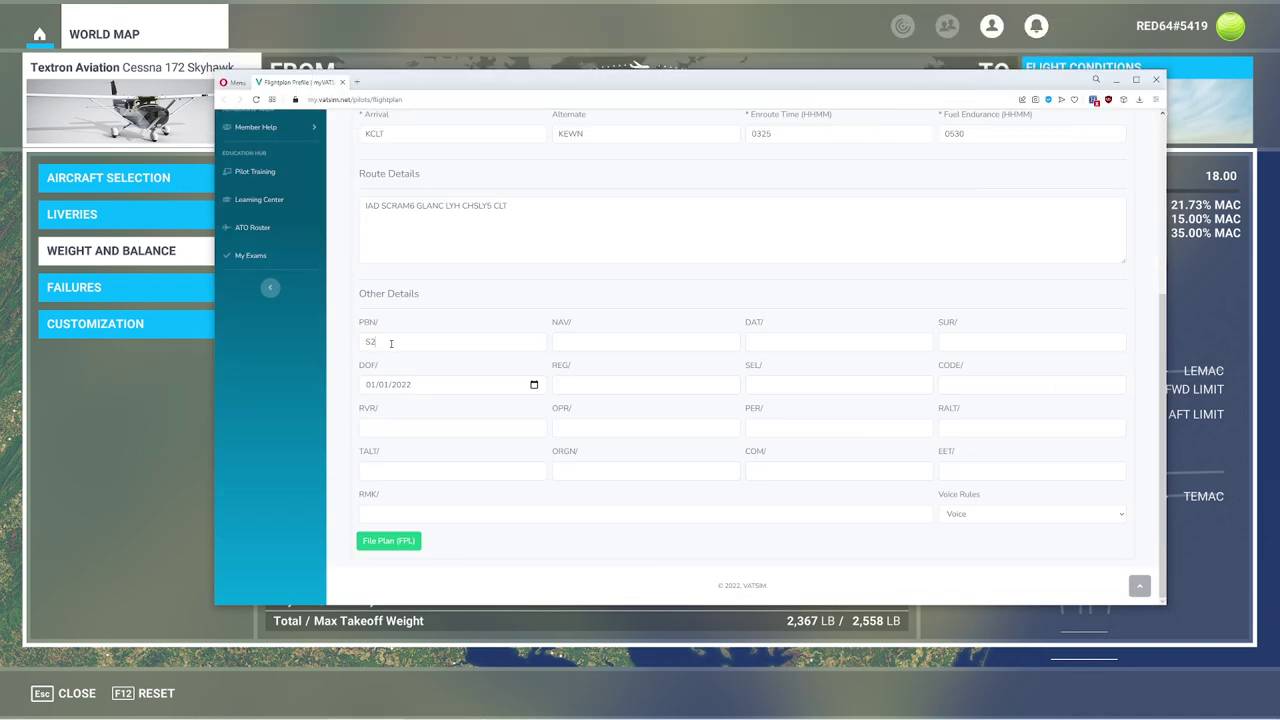
Delete the S2 value so the PBN field is empty.
double_click(368, 341)
key("BackSpace")
left_click(353, 349)
scroll(612, 332, "up", 2)
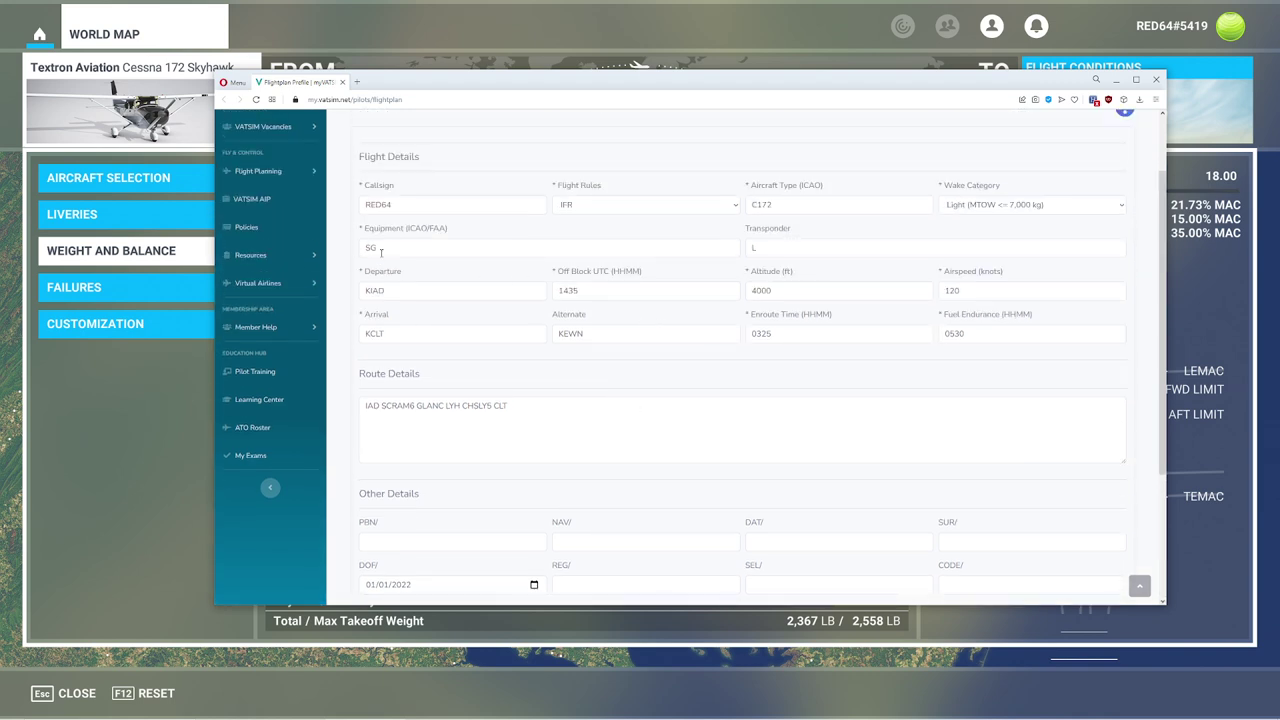
scroll(573, 380, "down", 1)
Try OD in the NAV field, then delete it to leave NAV blank.
left_click(607, 438)
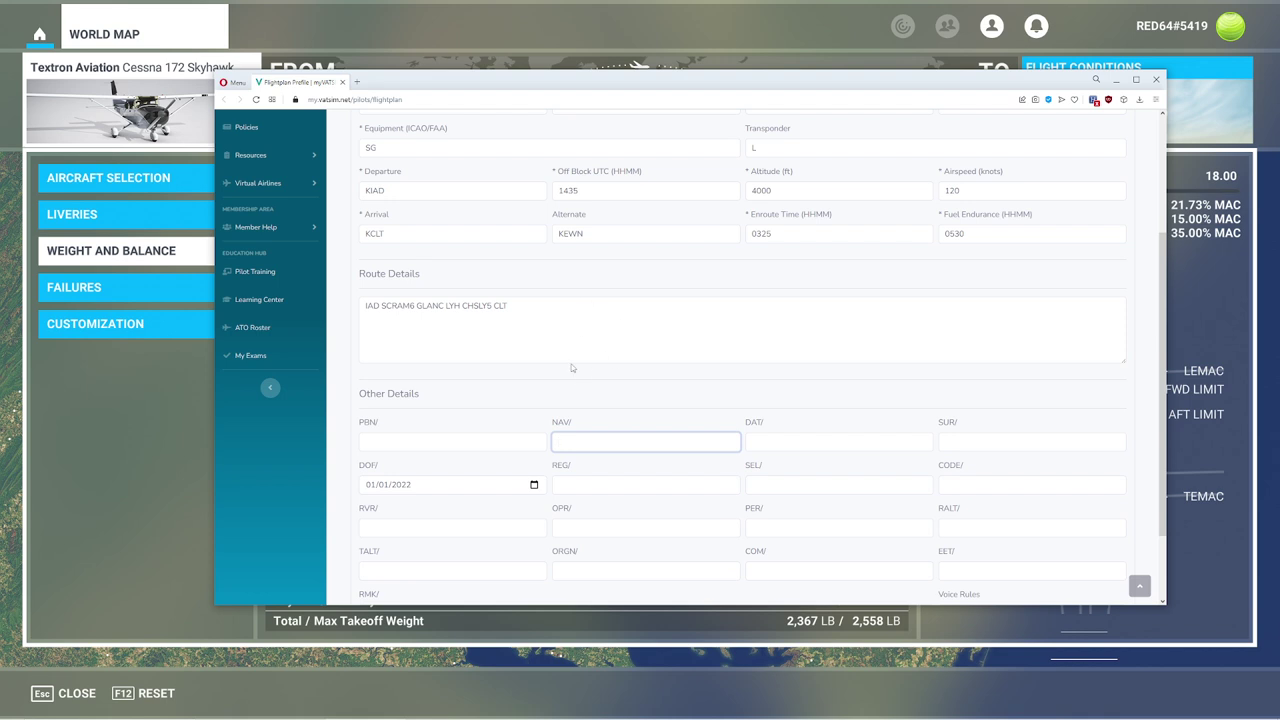
type("OD")
key("ctrl+a")
key("BackSpace")
scroll(676, 442, "down", 1)
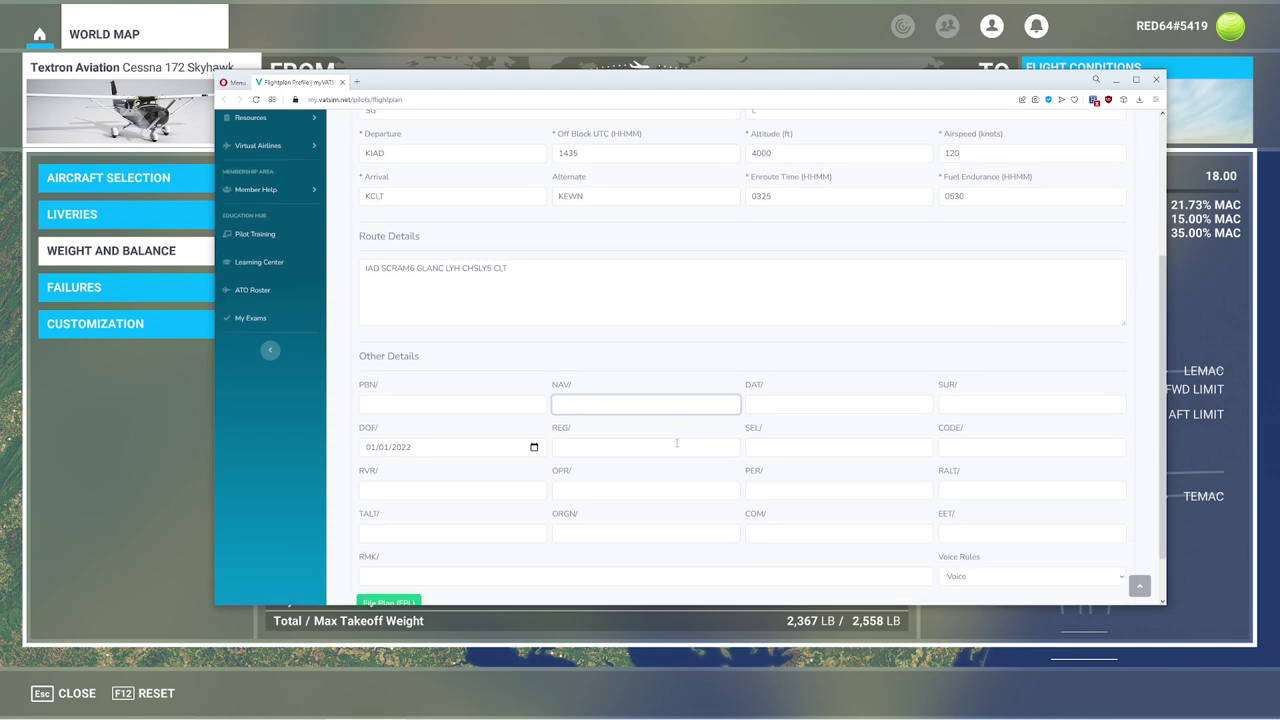
left_click(782, 340)
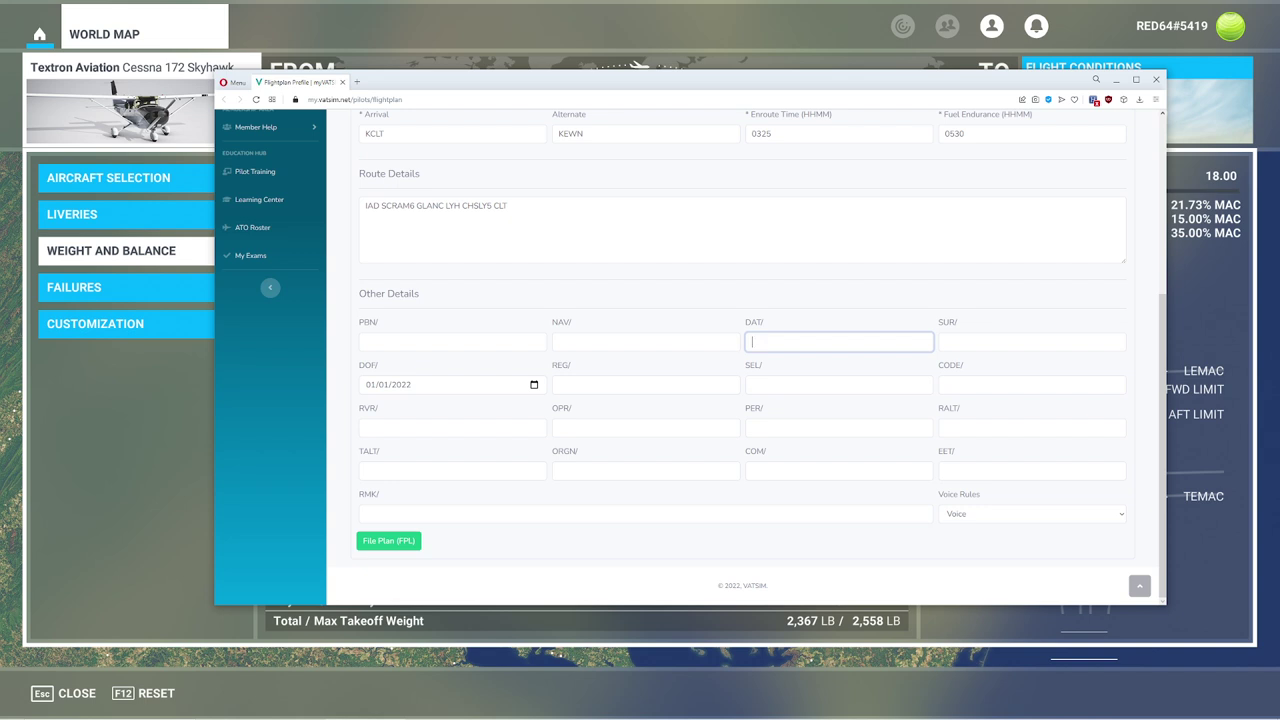
left_click(1031, 342)
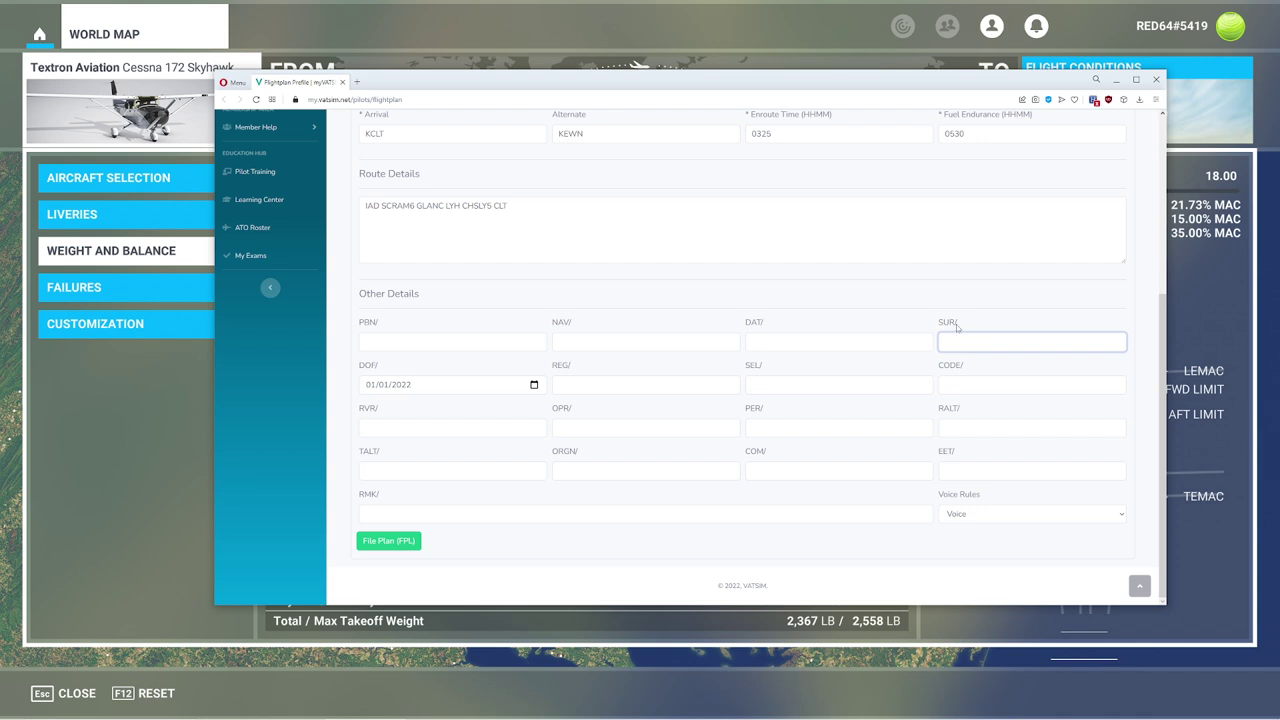
scroll(955, 332, "up", 3)
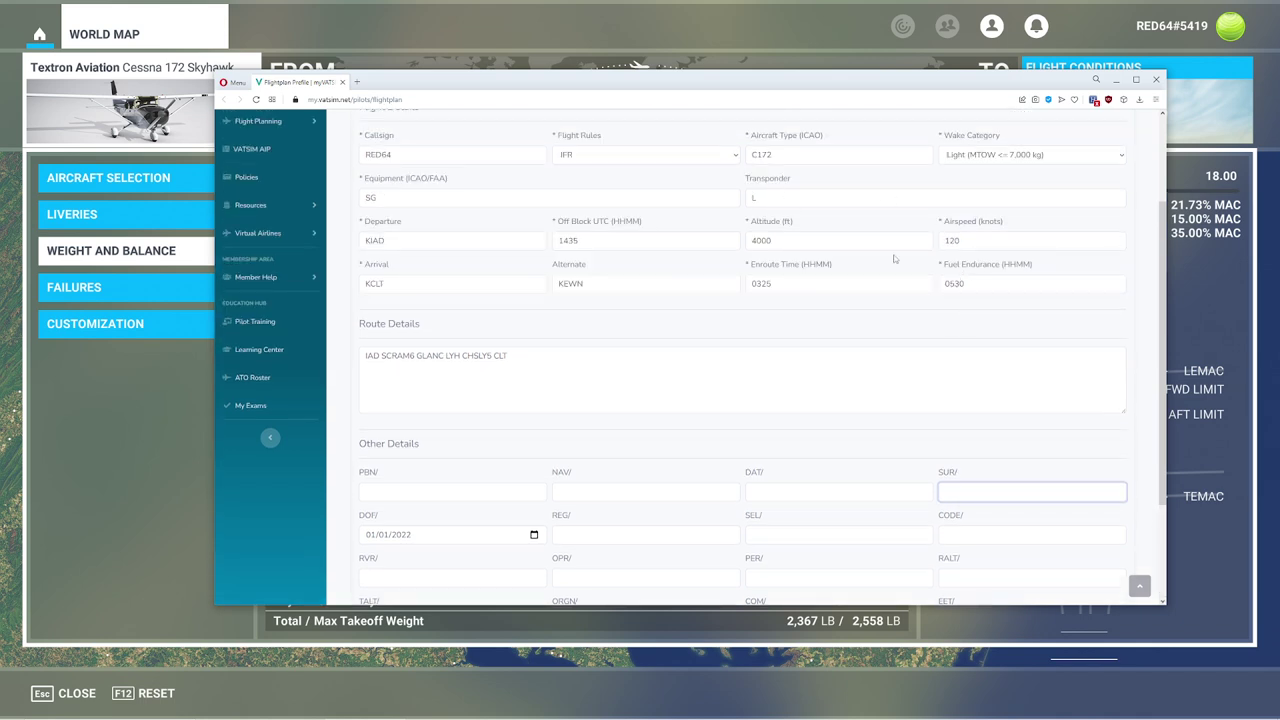
scroll(945, 376, "down", 3)
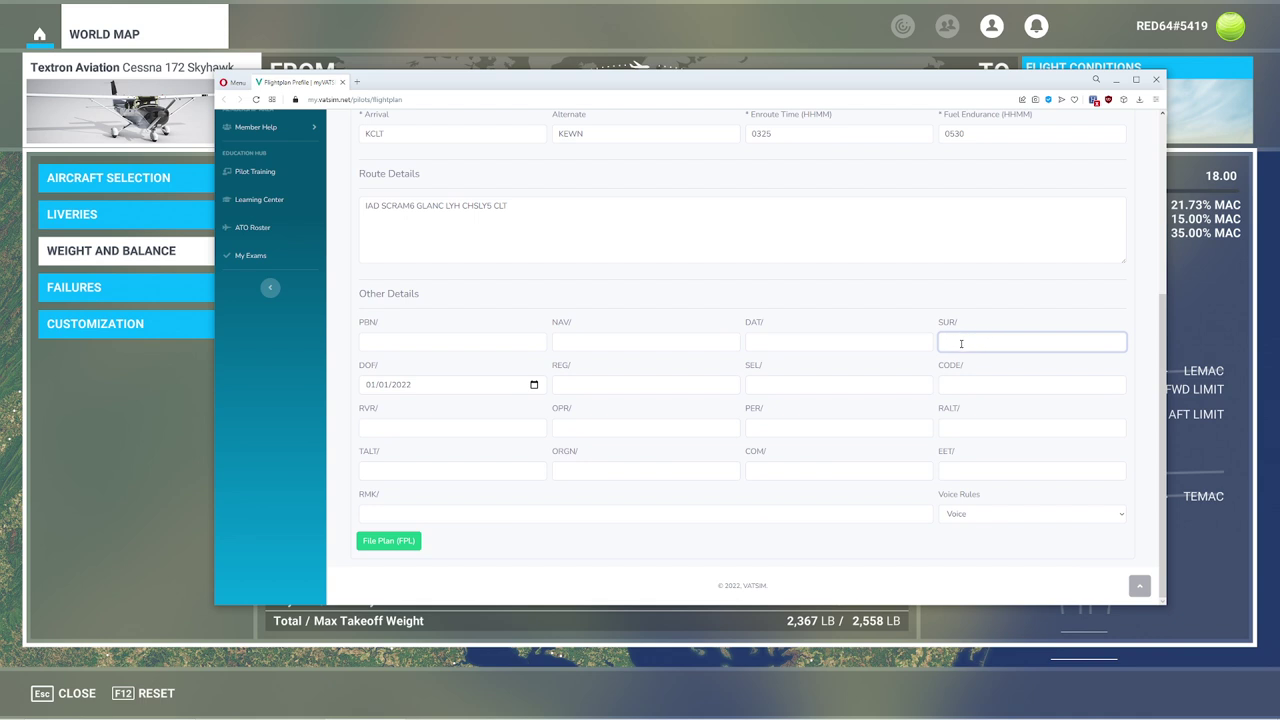
left_click(650, 384)
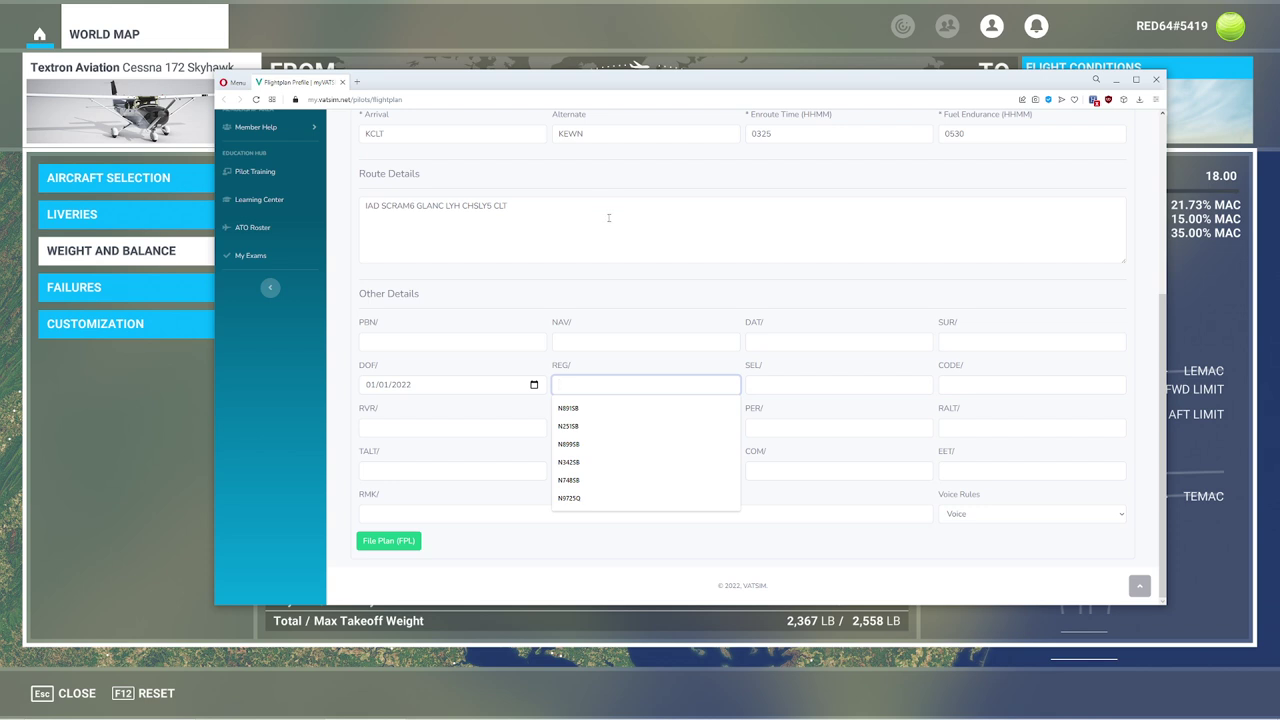
left_click(760, 378)
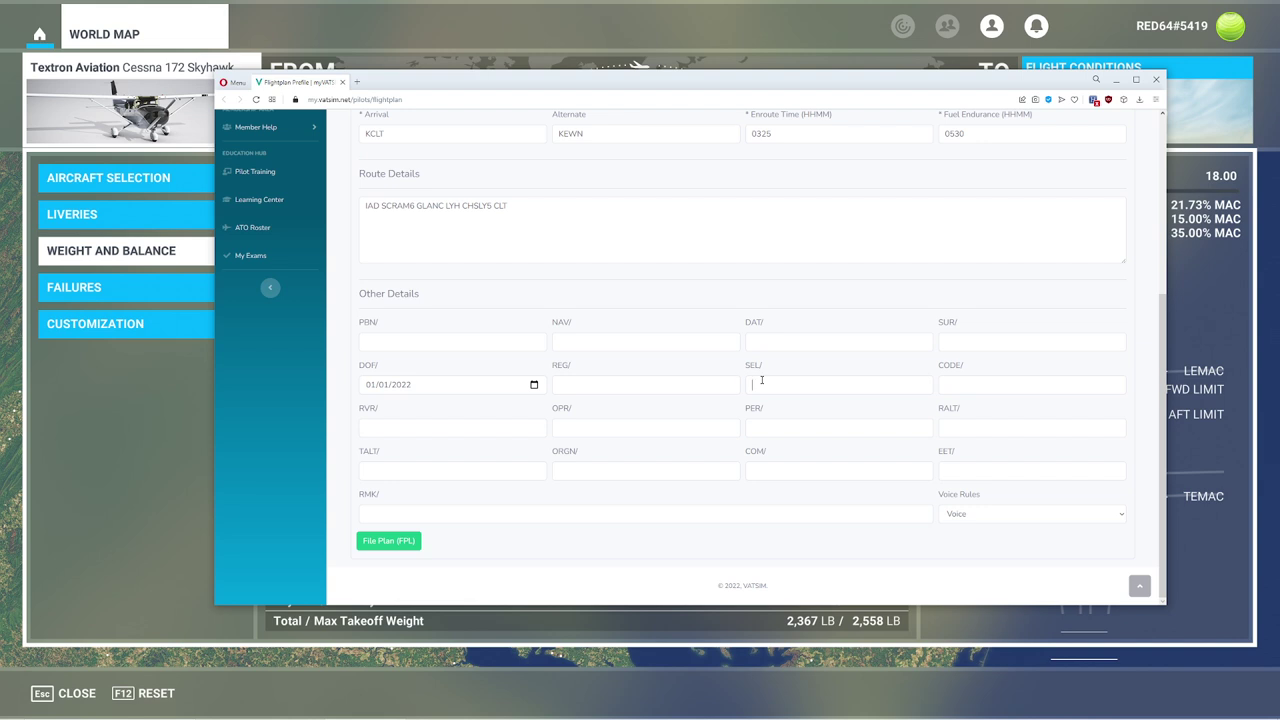
left_click(762, 380)
key("alt+Tab")
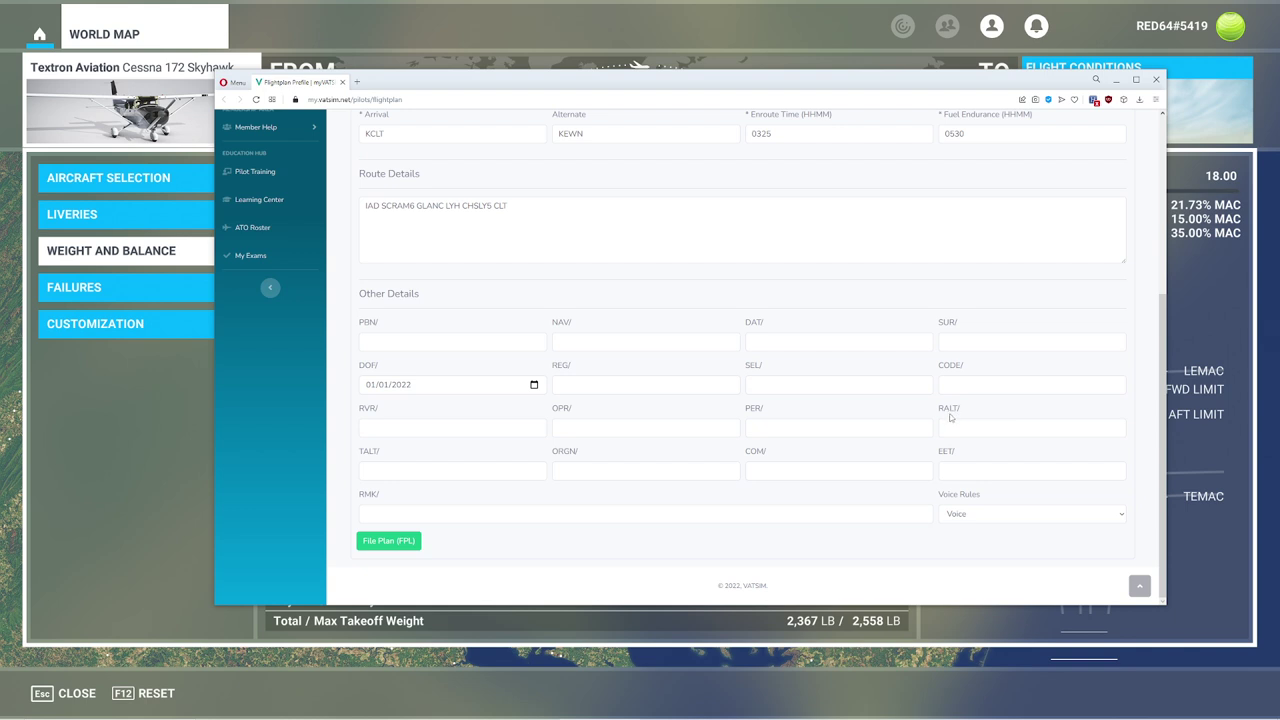
scroll(945, 422, "up", 1)
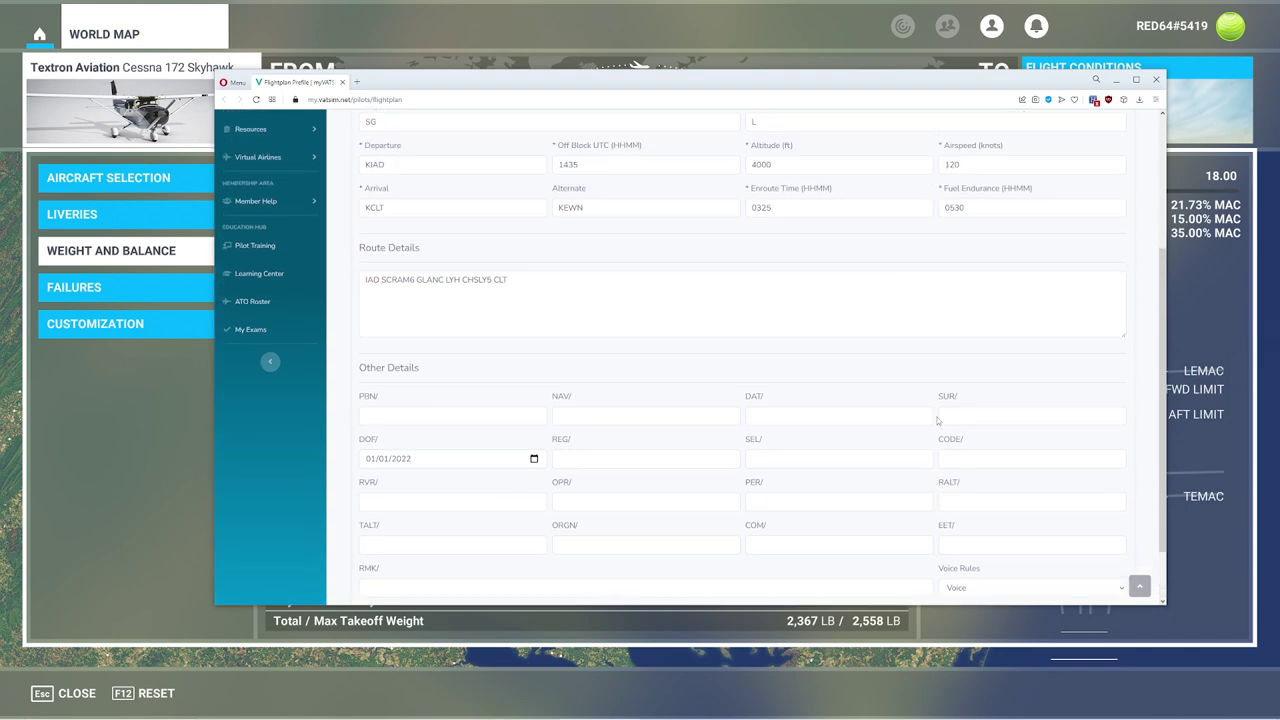
scroll(940, 426, "down", 1)
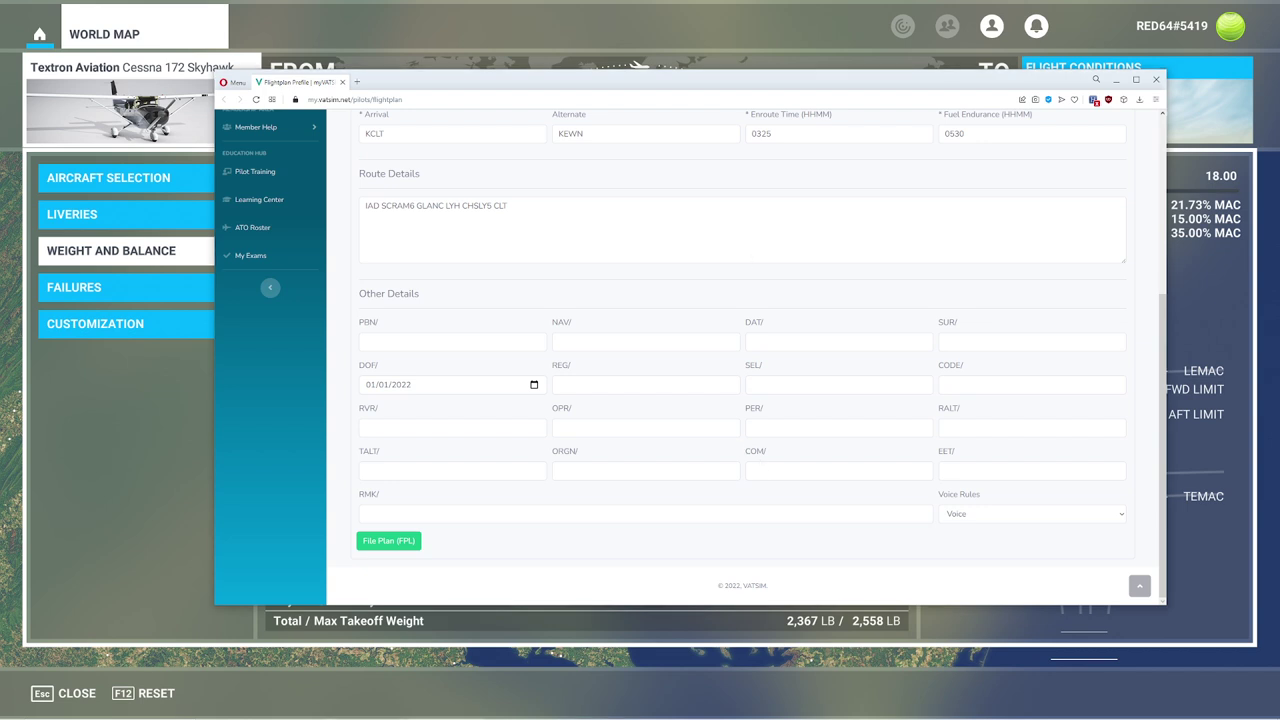
scroll(754, 295, "up", 2)
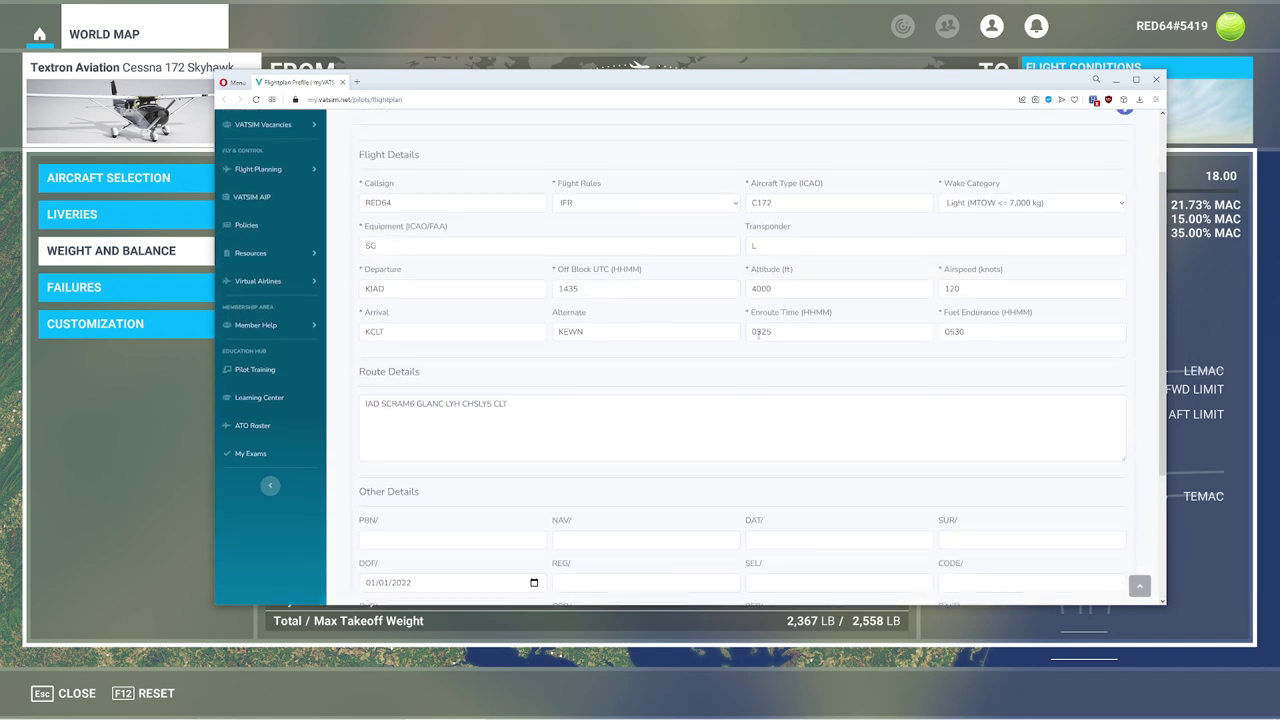
scroll(730, 370, "down", 2)
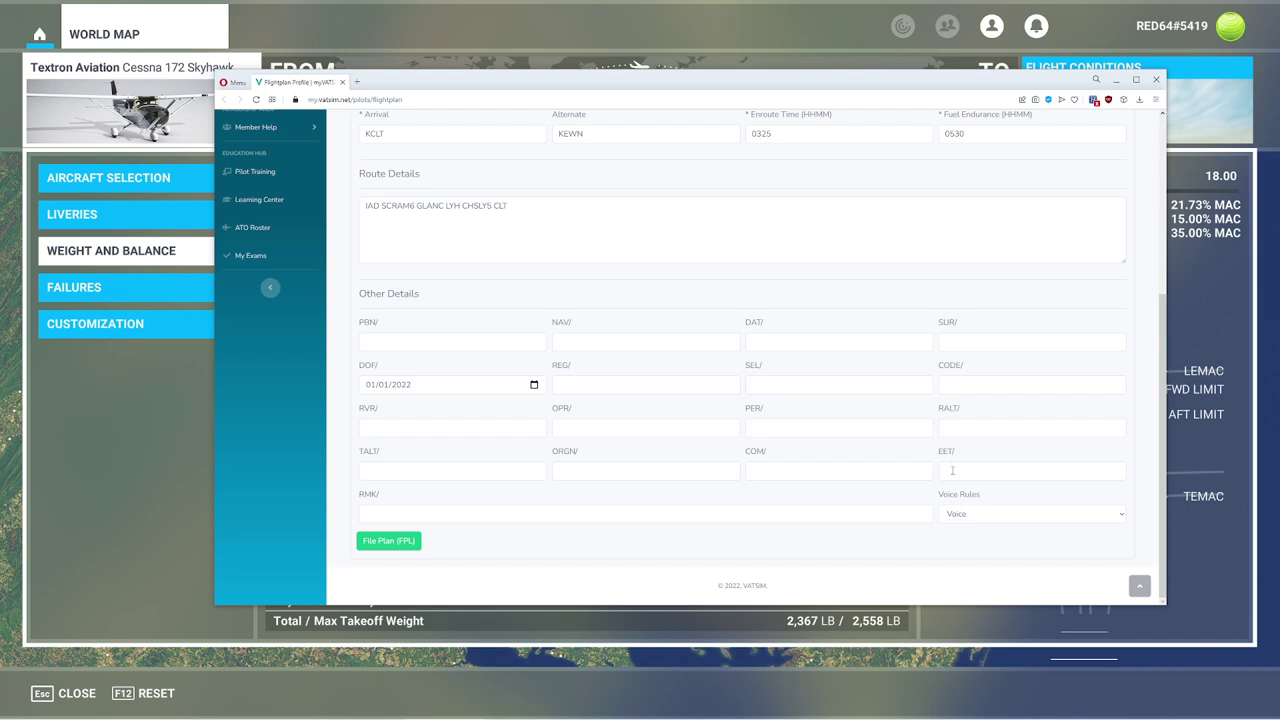
Enter KATL1620 KMCO1800 in the EET field, correcting the mistyped KC to KMCO.
left_click(952, 470)
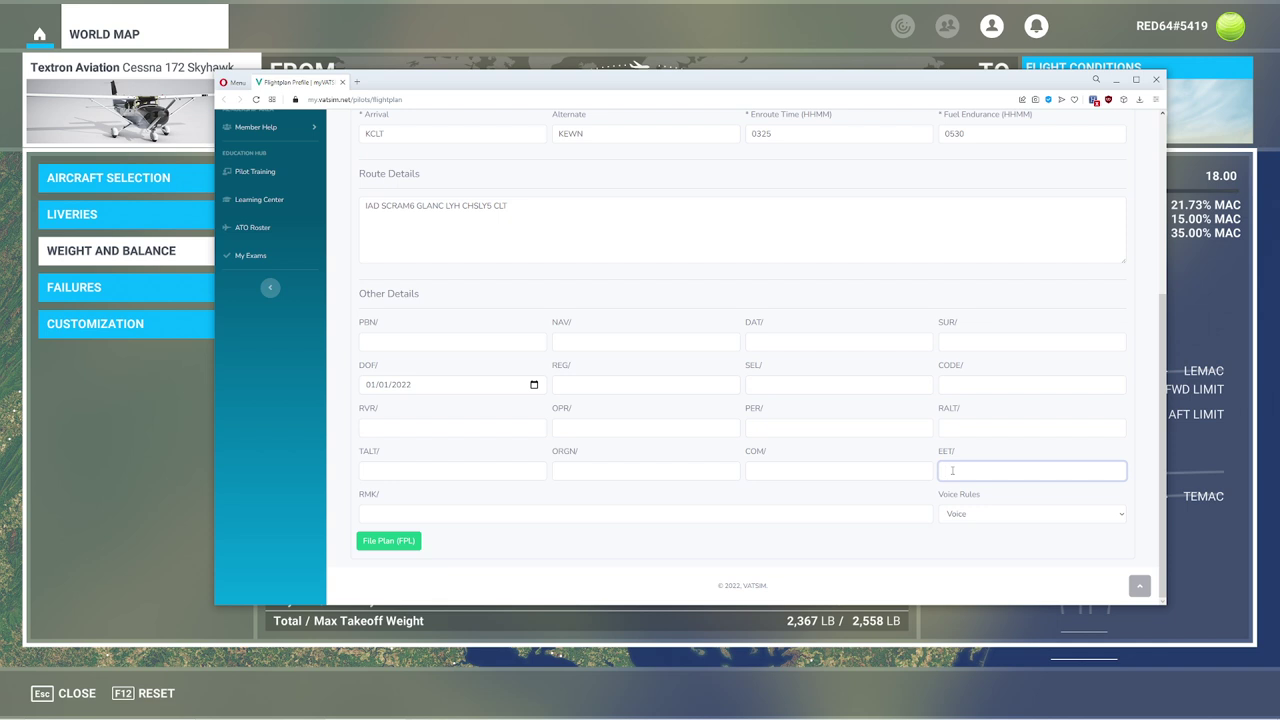
type("KATL")
scroll(971, 443, "up", 3)
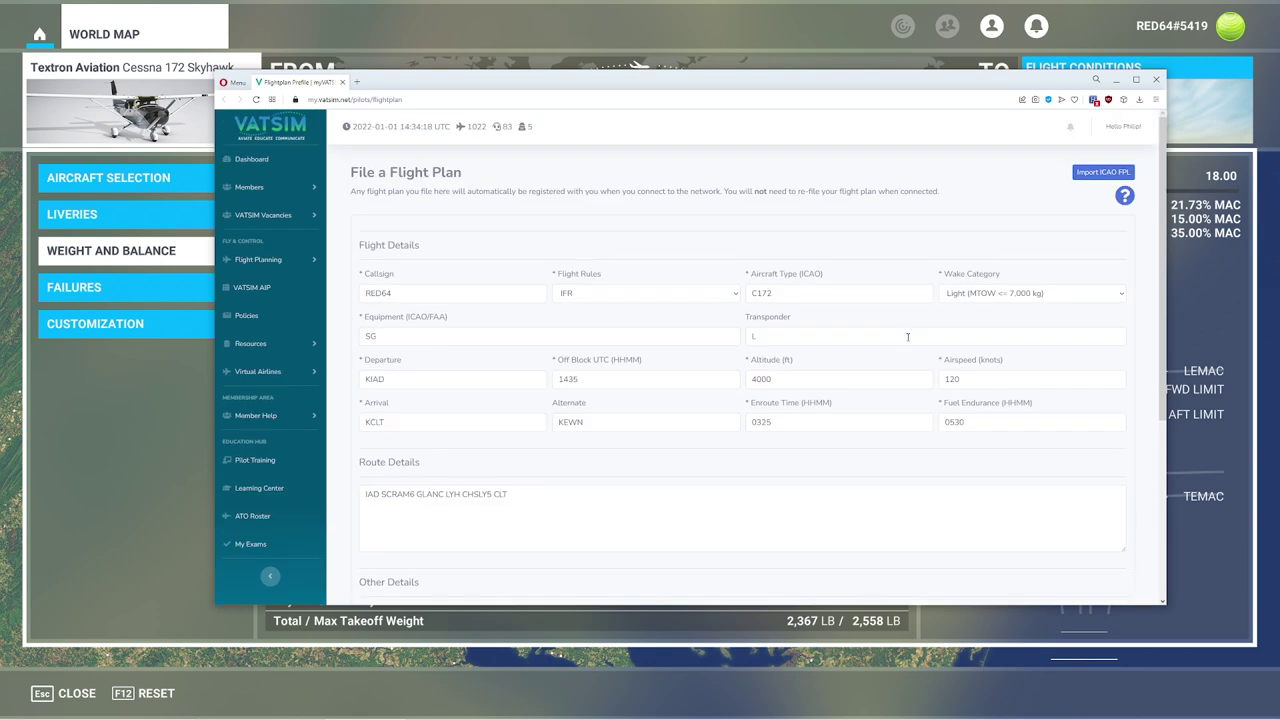
scroll(907, 335, "down", 3)
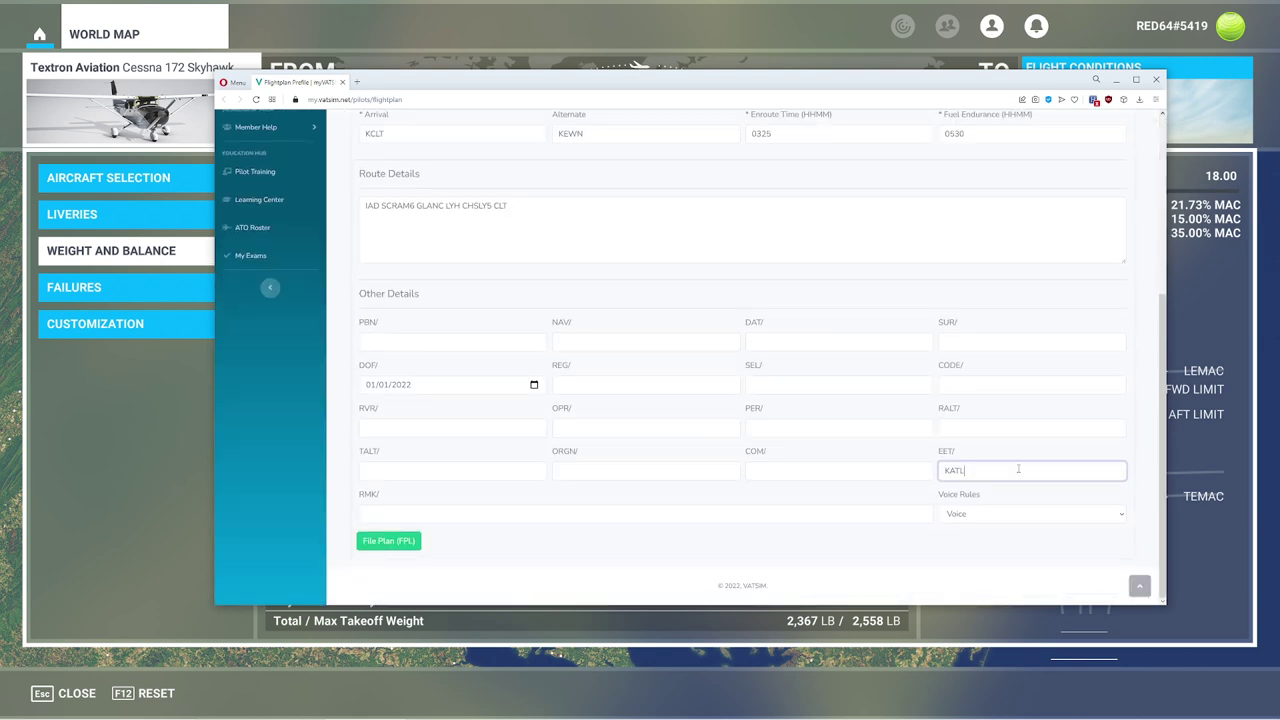
type("1620")
left_click_drag(979, 471, 964, 470)
left_click(1001, 469)
type("KC")
key("BackSpace")
type("MCO1800")
Clear the EET entry and start an RMK remark with YOU, dismissing the YOUTUBE STREAMING suggestion.
left_click_drag(1039, 470, 886, 467)
key("BackSpace")
left_click(418, 508)
type("YOU")
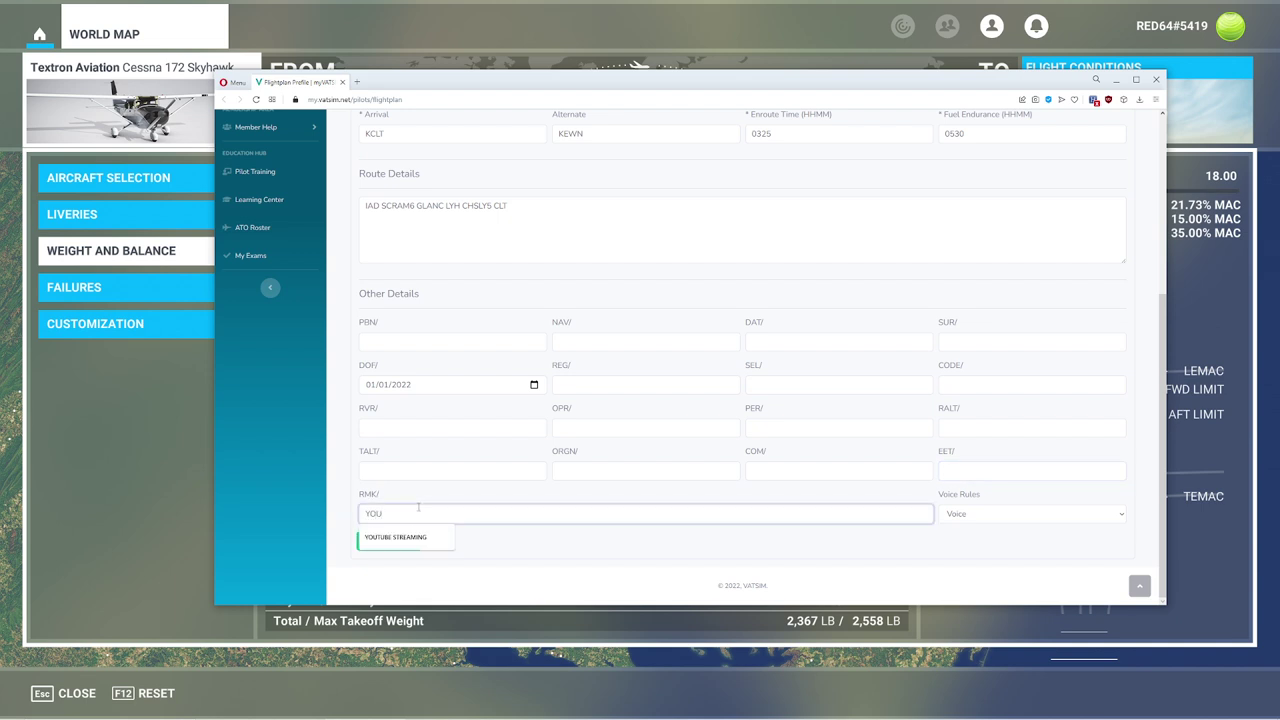
key("Down")
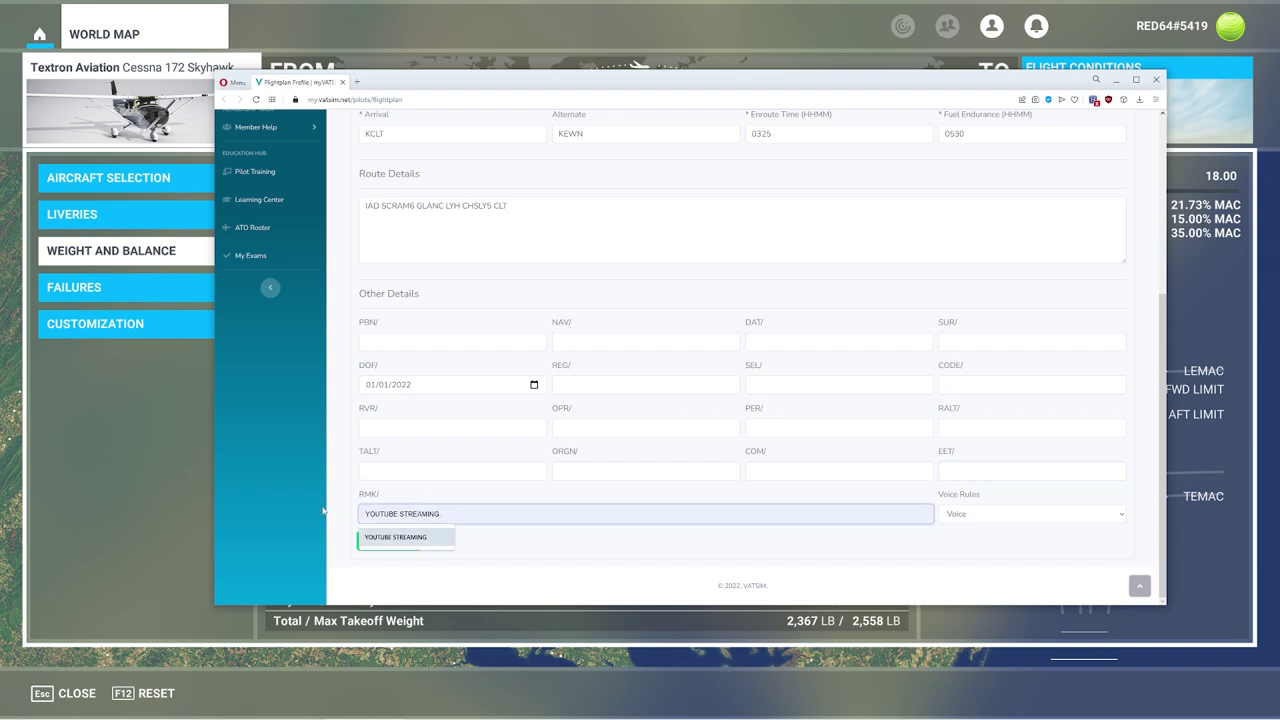
key("BackSpace")
key("BackSpace")
key("BackSpace")
Try the remarks FIRST FLIGHT EVER and TERRIBLE PILOT in RMK, then delete them.
type("FIRST FLIGHT EVER")
key("ctrl+a")
type("TERRIBLE PILOT")
key("ctrl+a")
key("BackSpace")
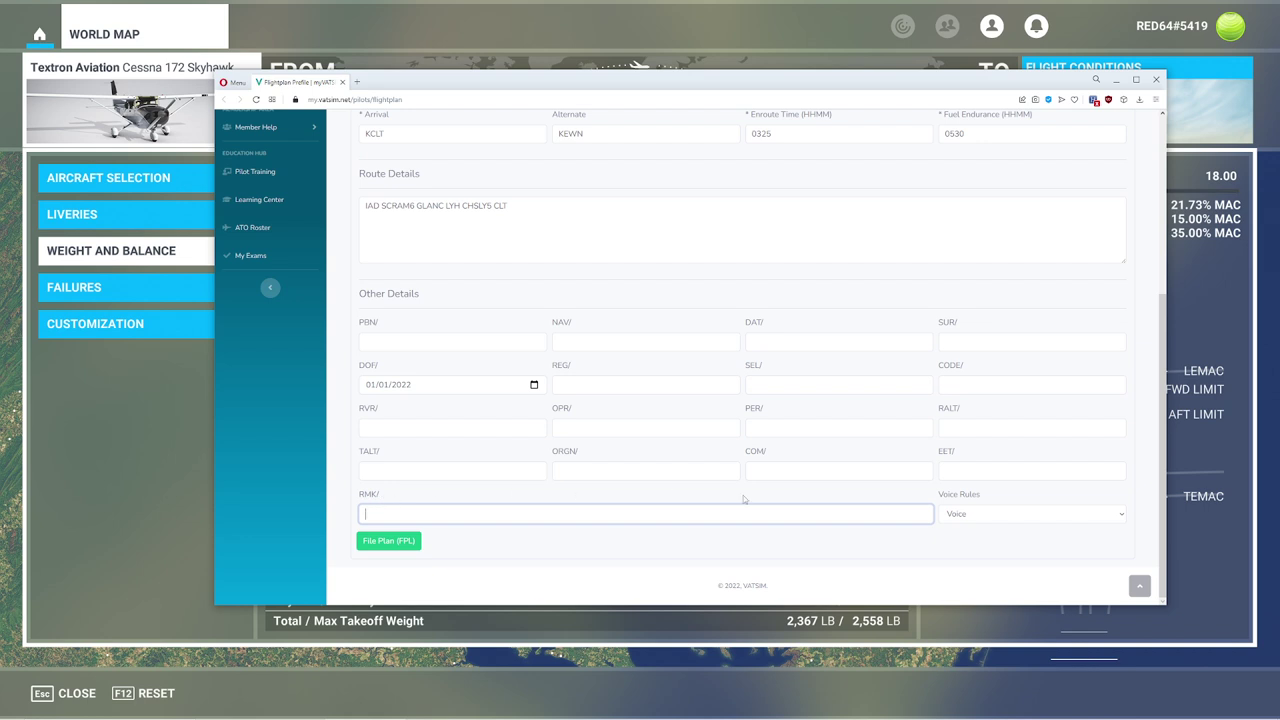
scroll(580, 505, "up", 3)
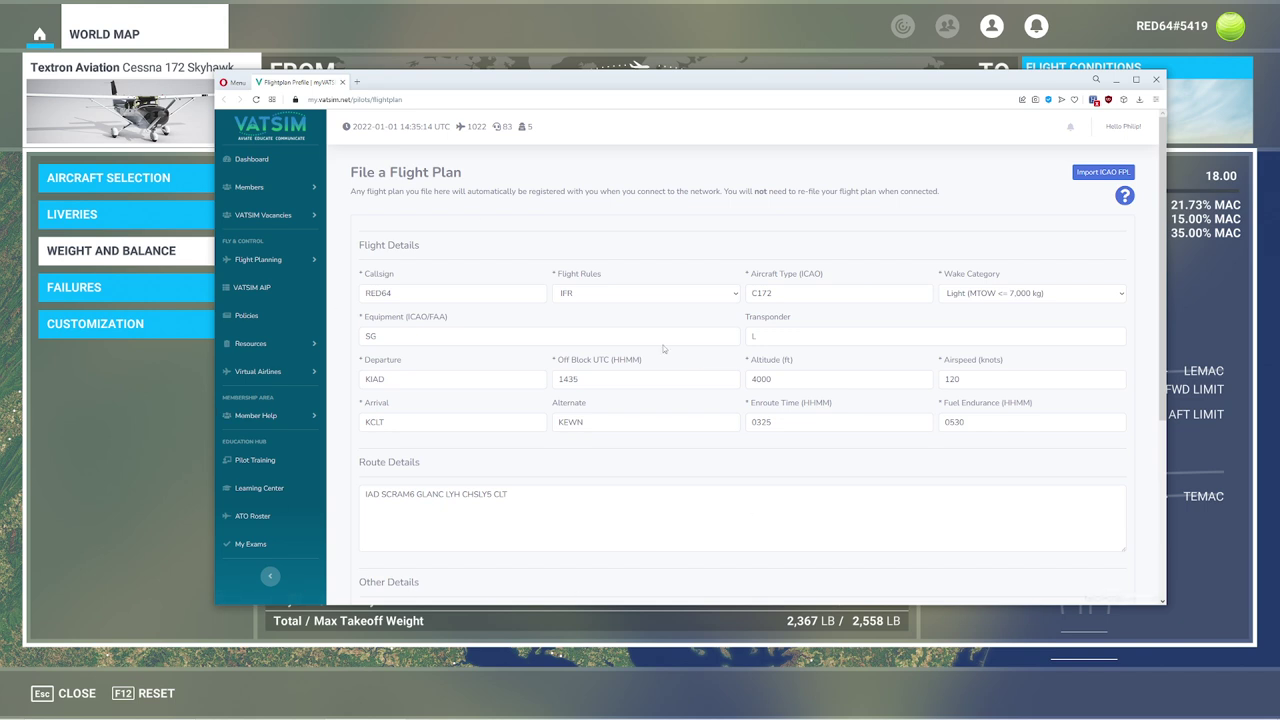
File the RED64 C172 IFR flight plan from KIAD to KCLT at 4000 ft, 120 knots.
scroll(653, 430, "down", 3)
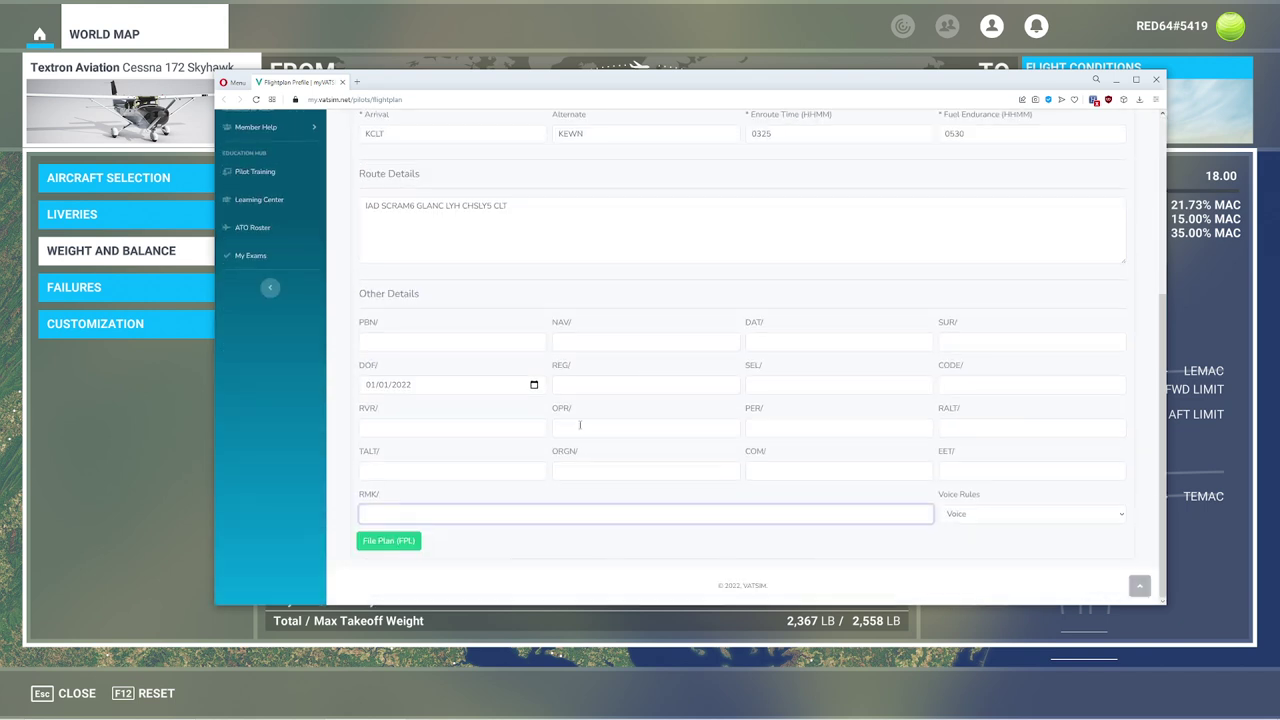
left_click(381, 541)
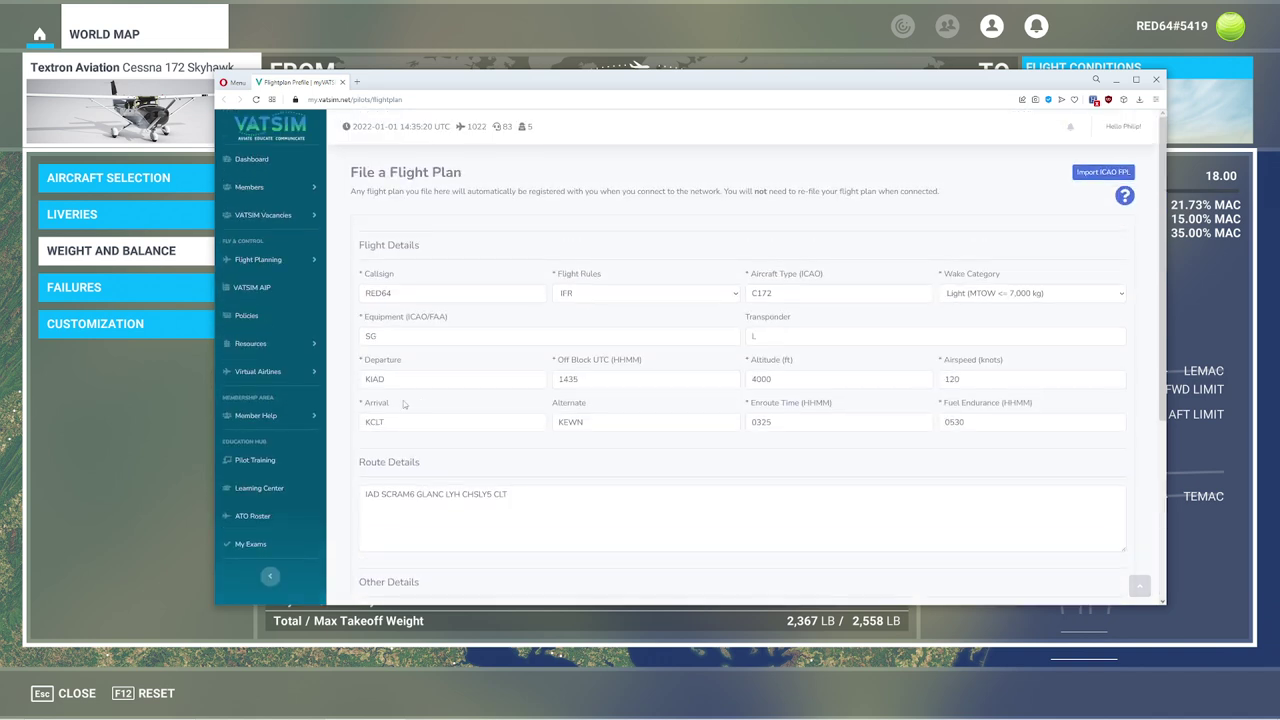